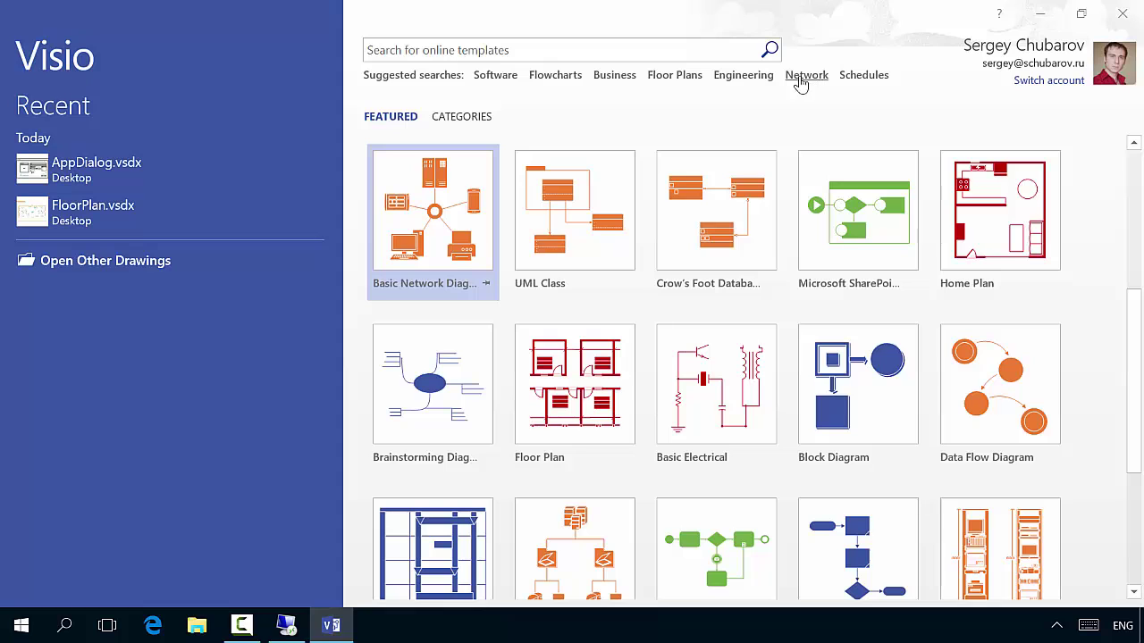
# - Create a new drawing from the Basic Network Diagram template with metric units
pyautogui.click(438, 211)
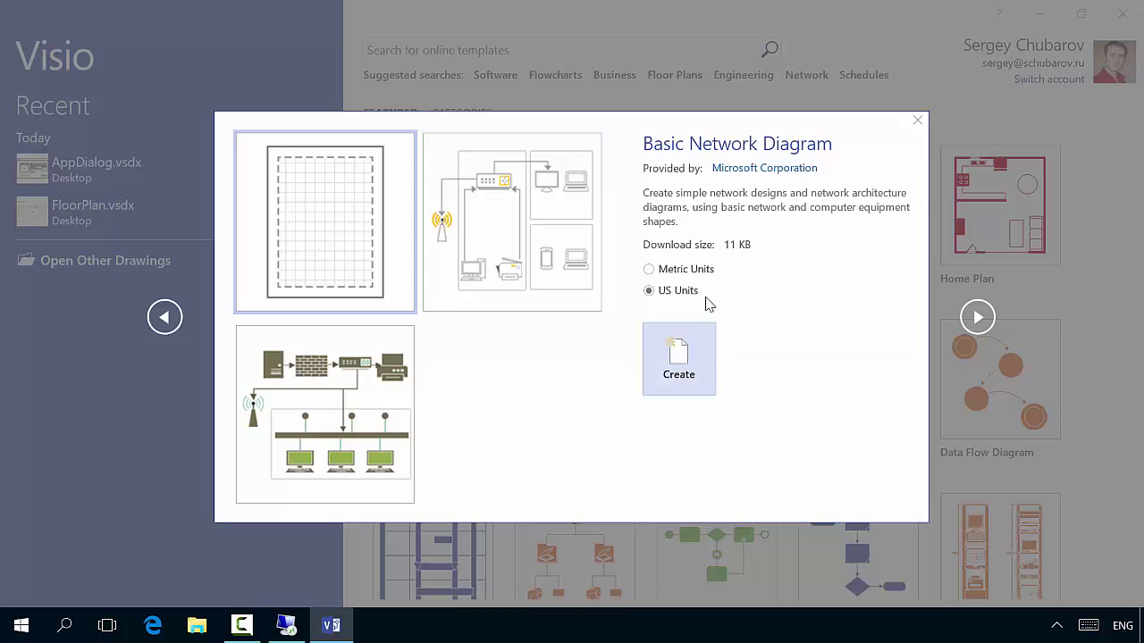
pyautogui.click(679, 270)
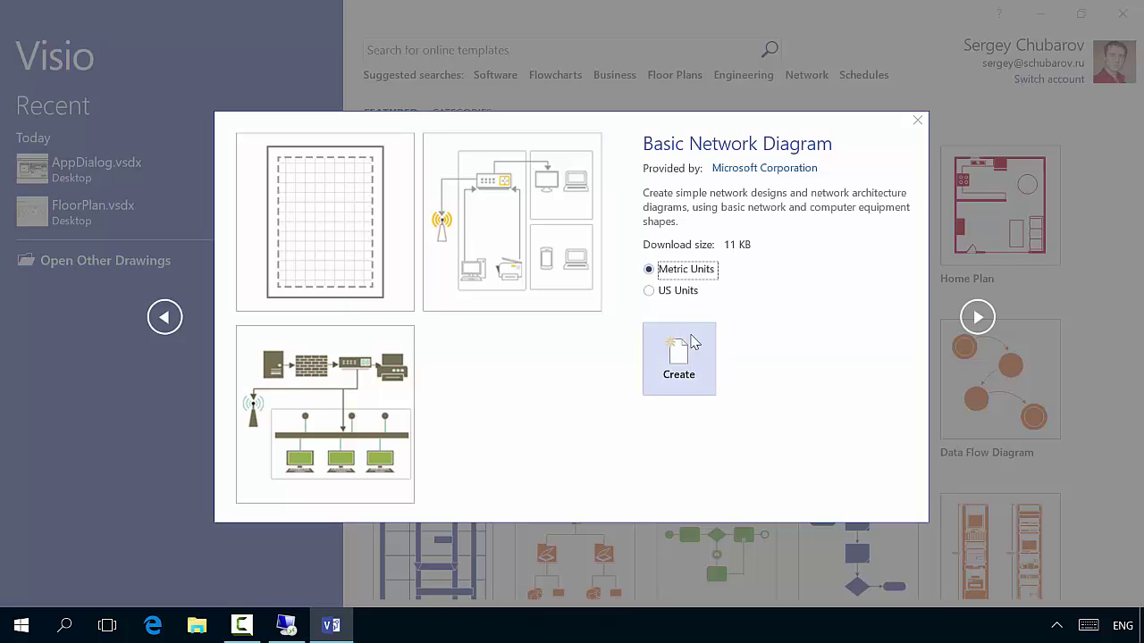
pyautogui.click(679, 362)
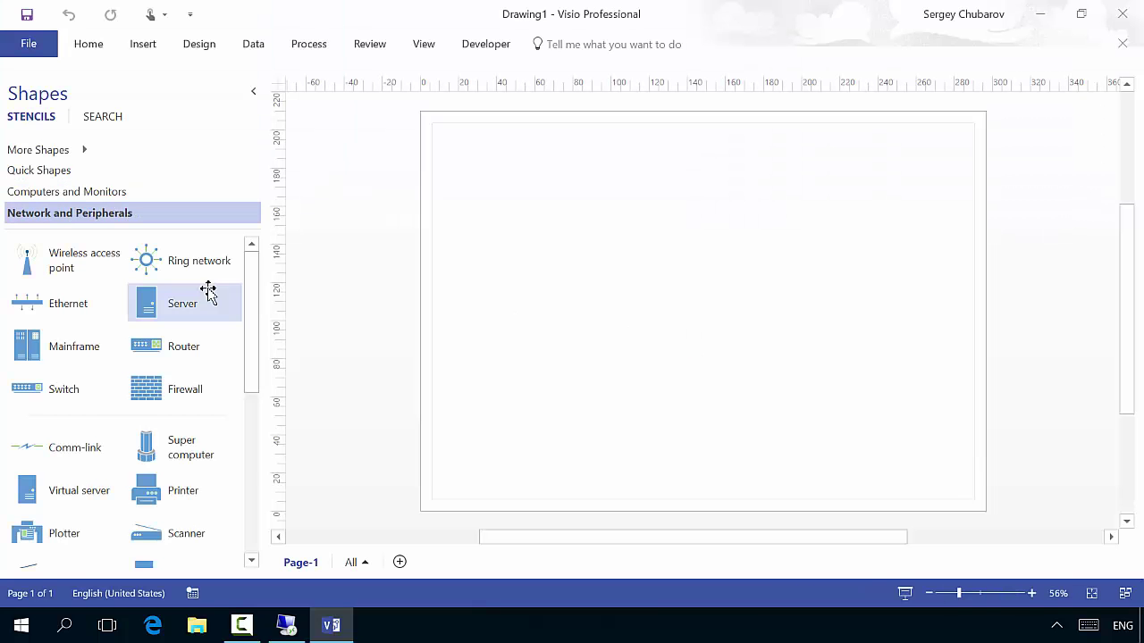
# - Place an Ethernet shape horizontally in the upper middle of the page
pyautogui.moveTo(247, 298); pyautogui.dragTo(225, 268)
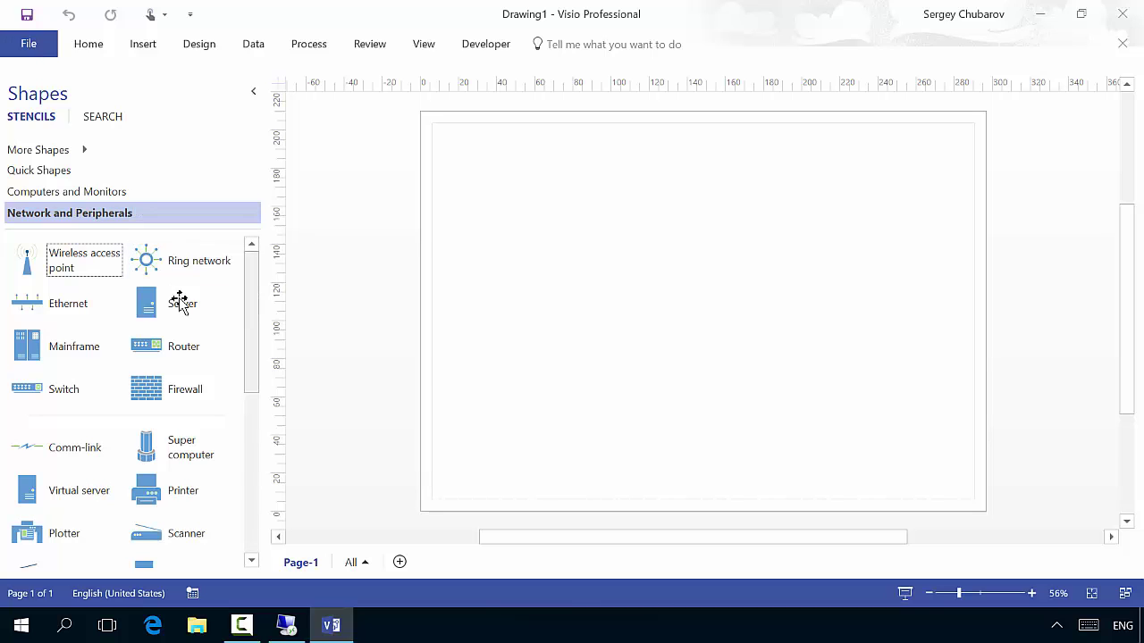
pyautogui.moveTo(46, 311); pyautogui.dragTo(840, 230)
pyautogui.moveTo(691, 227); pyautogui.dragTo(652, 222)
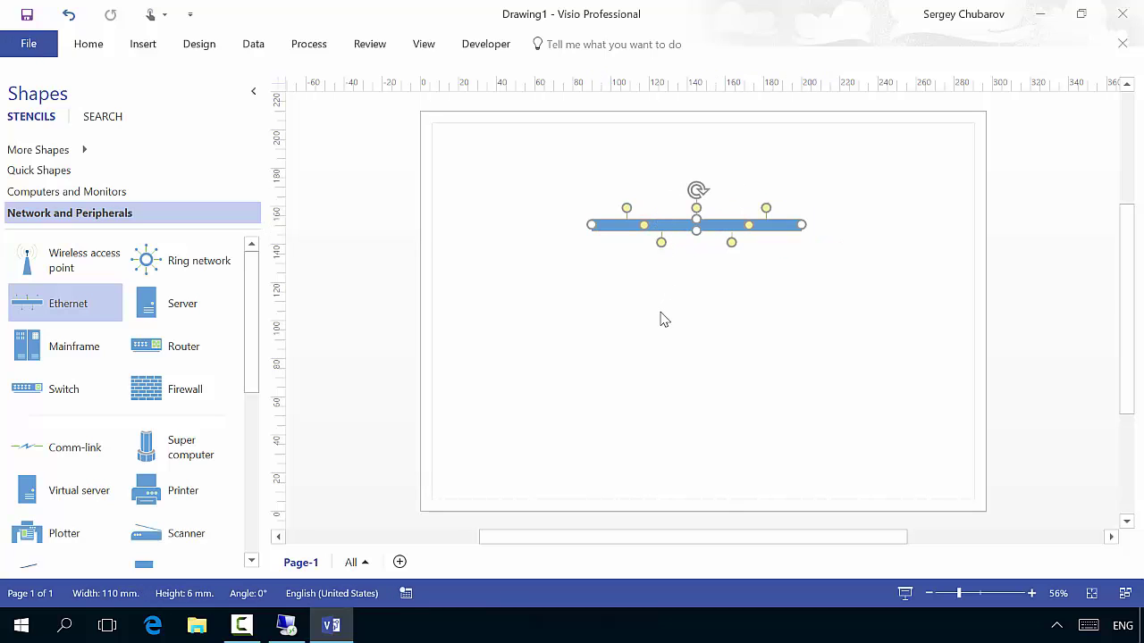
pyautogui.click(661, 319)
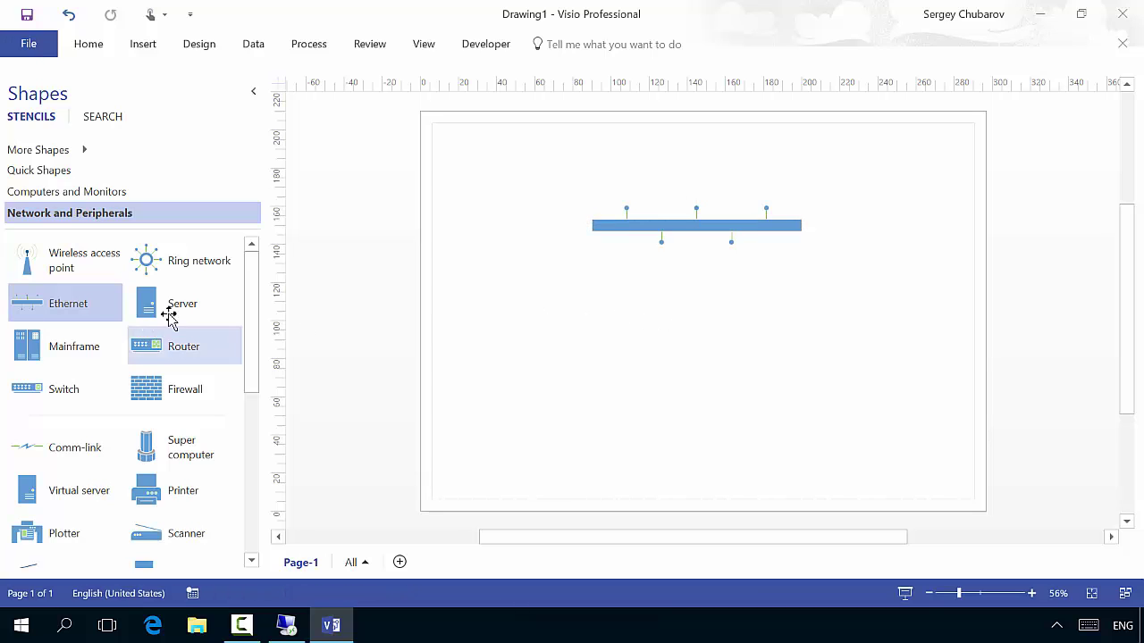
# - Add a Server shape above the left end of the Ethernet segment and attach the segment's upper-left connector line to it
pyautogui.moveTo(164, 311); pyautogui.dragTo(629, 188)
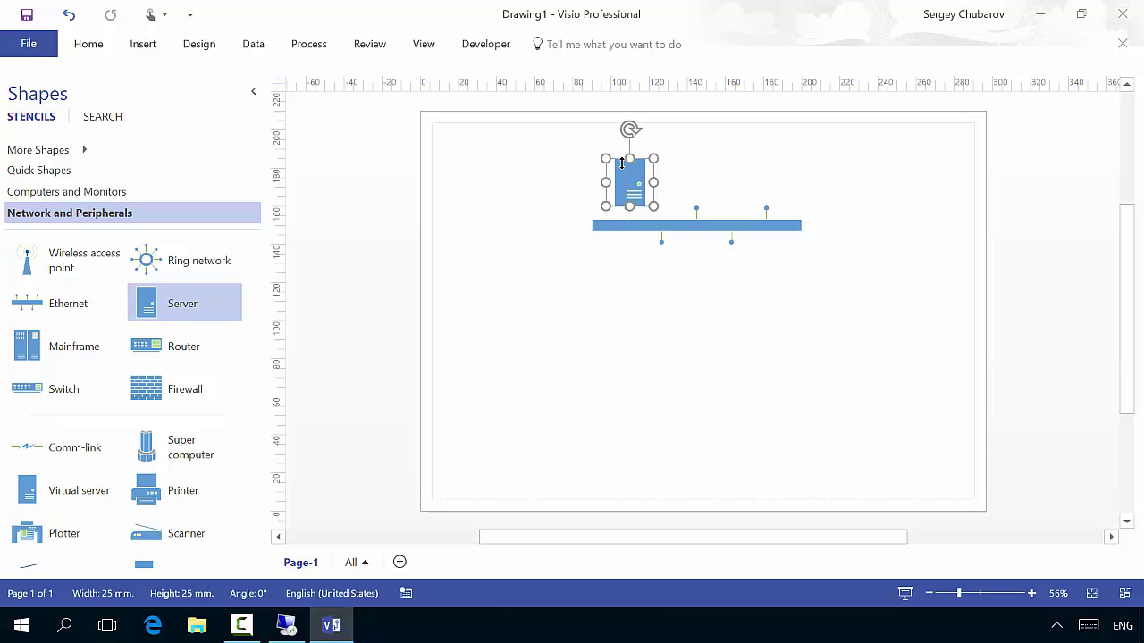
pyautogui.moveTo(615, 148); pyautogui.dragTo(615, 139)
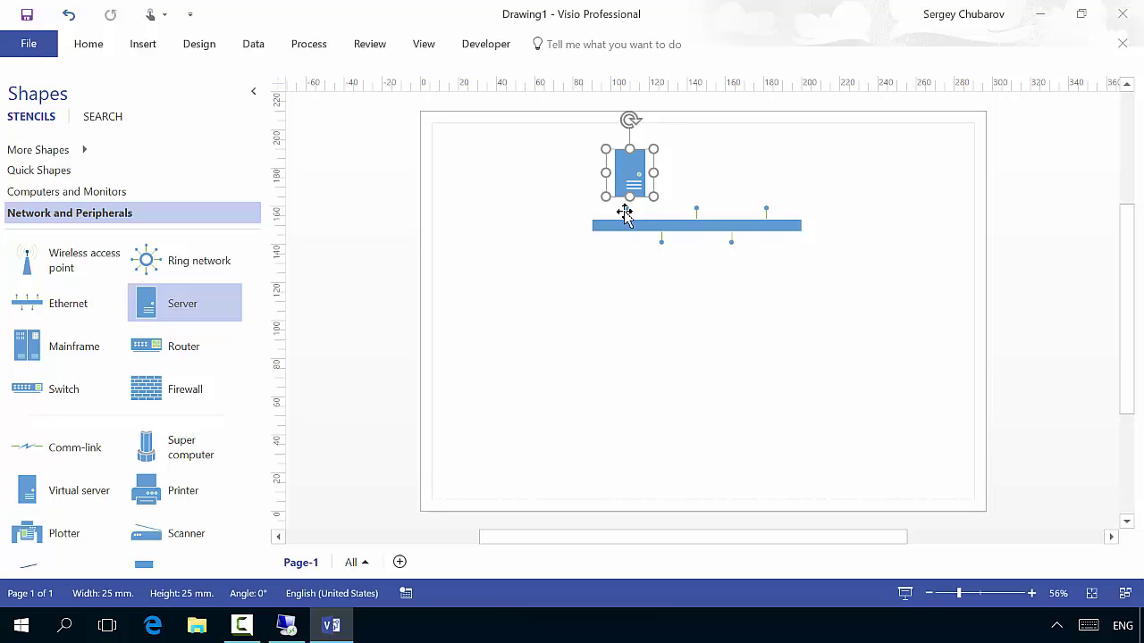
pyautogui.click(626, 217)
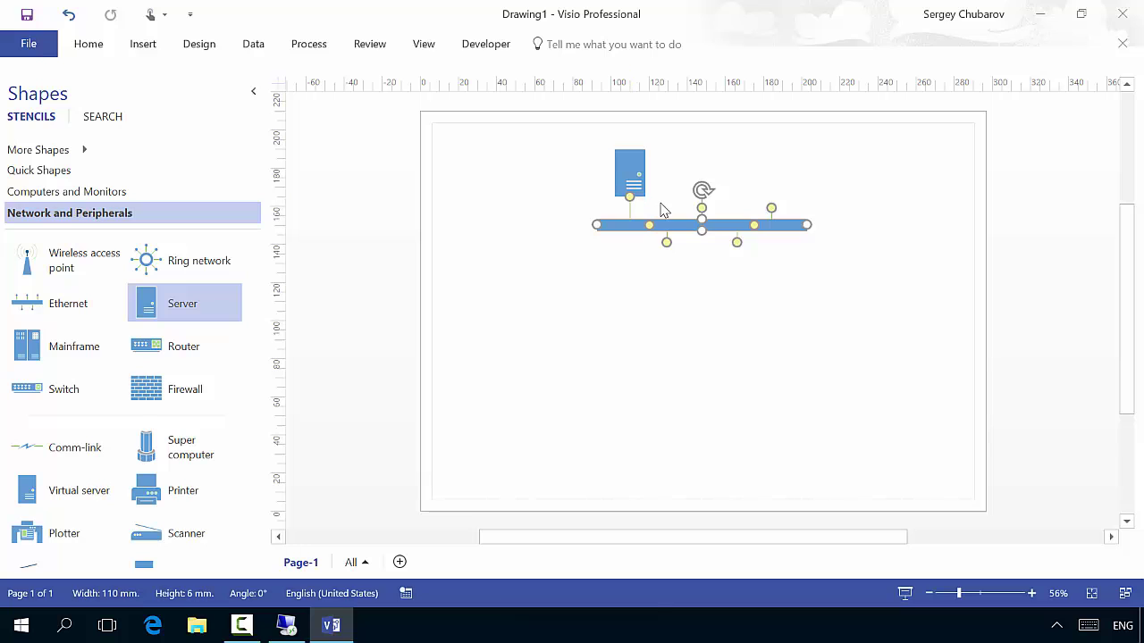
pyautogui.click(661, 209)
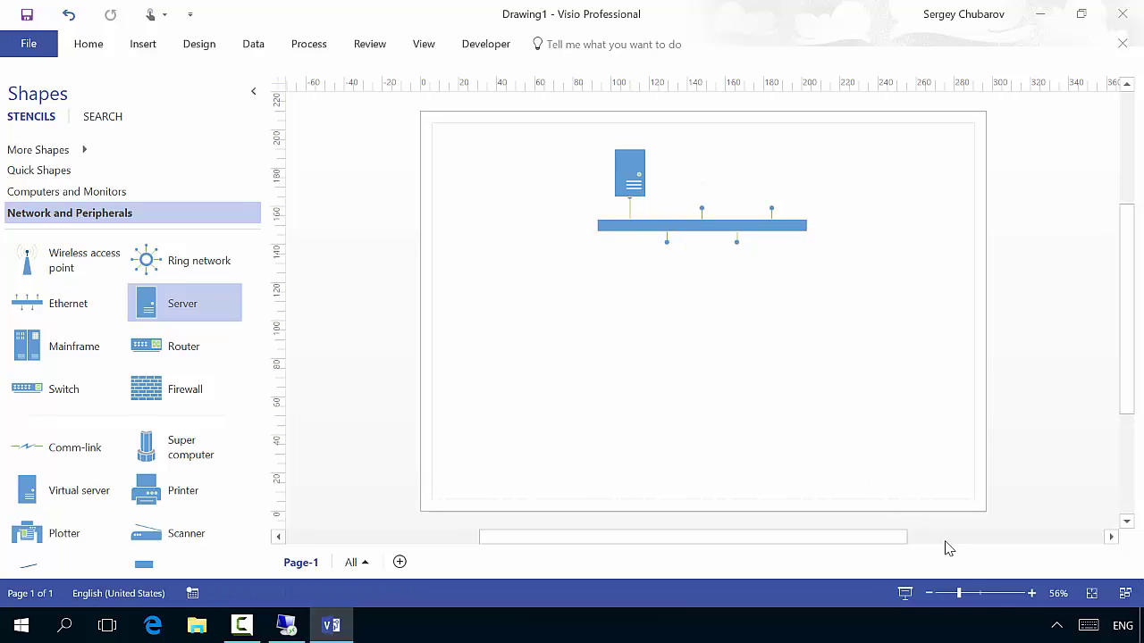
pyautogui.click(985, 594)
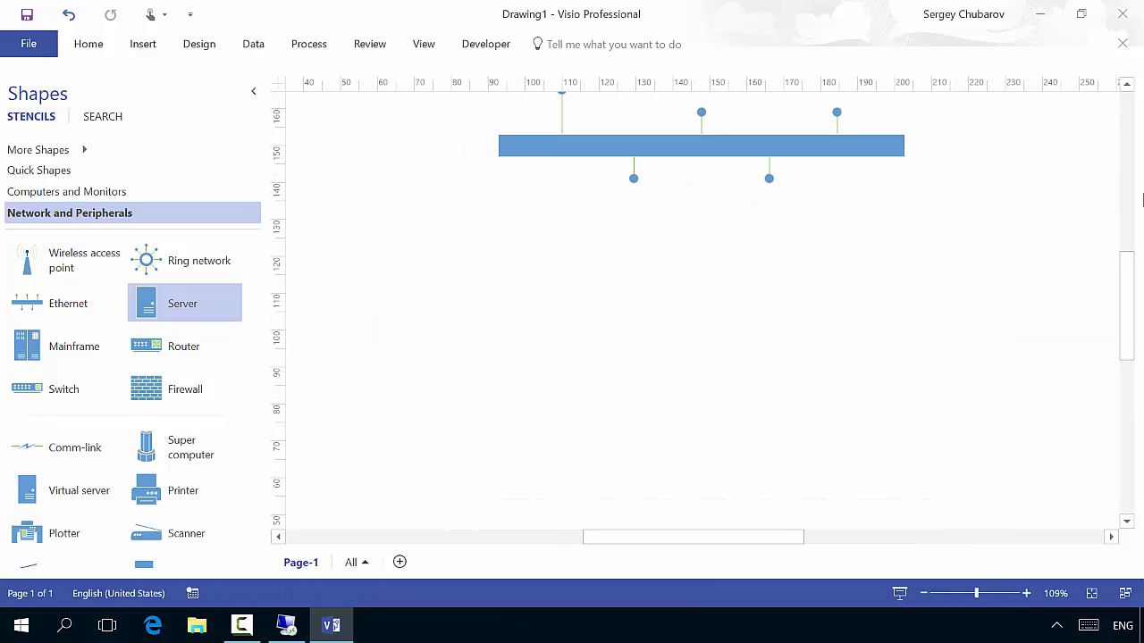
pyautogui.moveTo(1128, 268); pyautogui.dragTo(1128, 237)
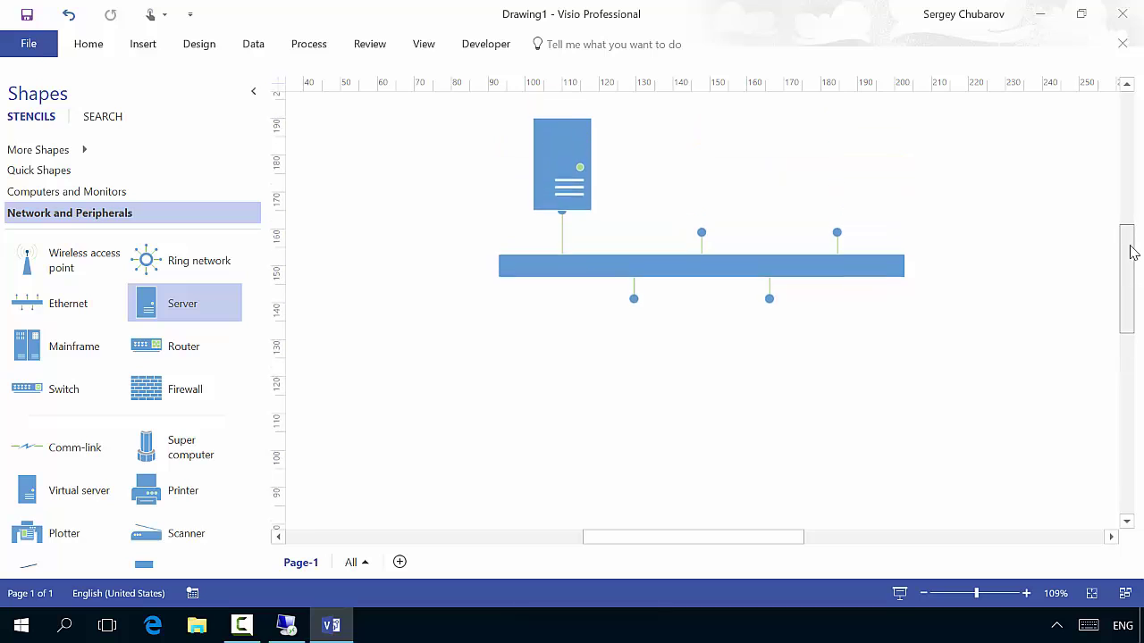
pyautogui.click(555, 231)
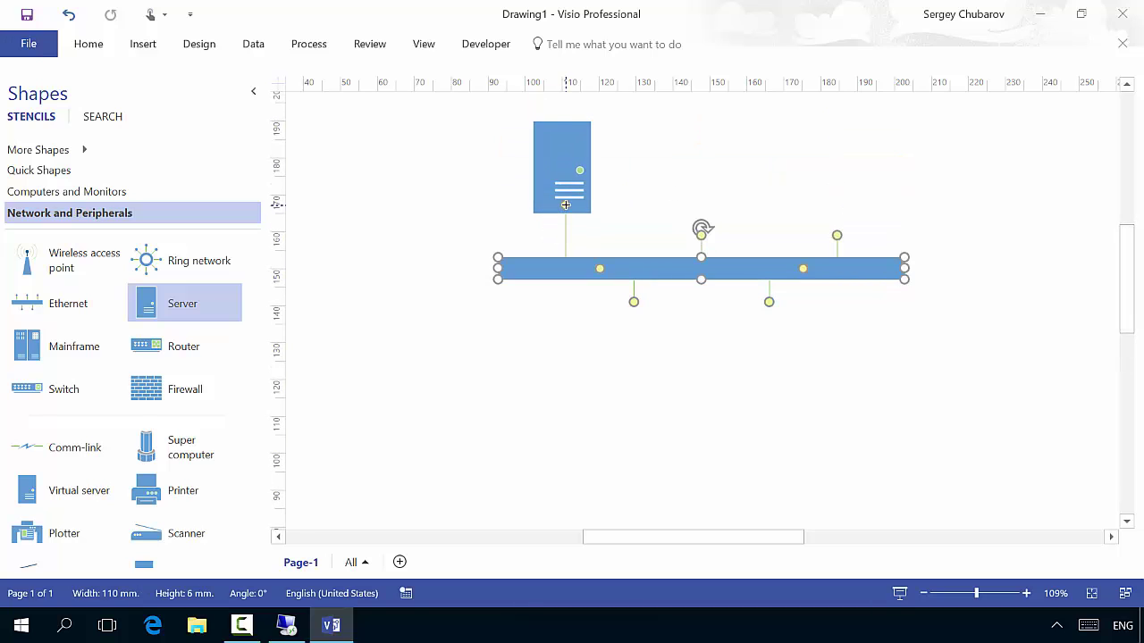
pyautogui.click(610, 235)
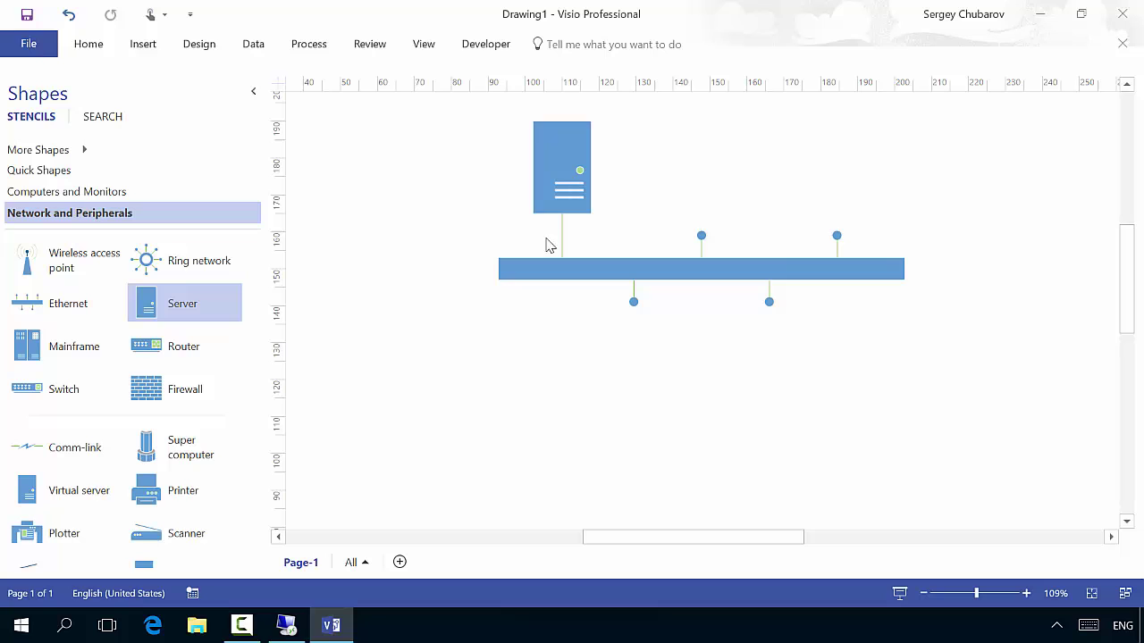
# - Add a PC from the Computers and Monitors stencil below the Ethernet segment and attach the lower-left connector line to it
pyautogui.moveTo(255, 340); pyautogui.dragTo(277, 308)
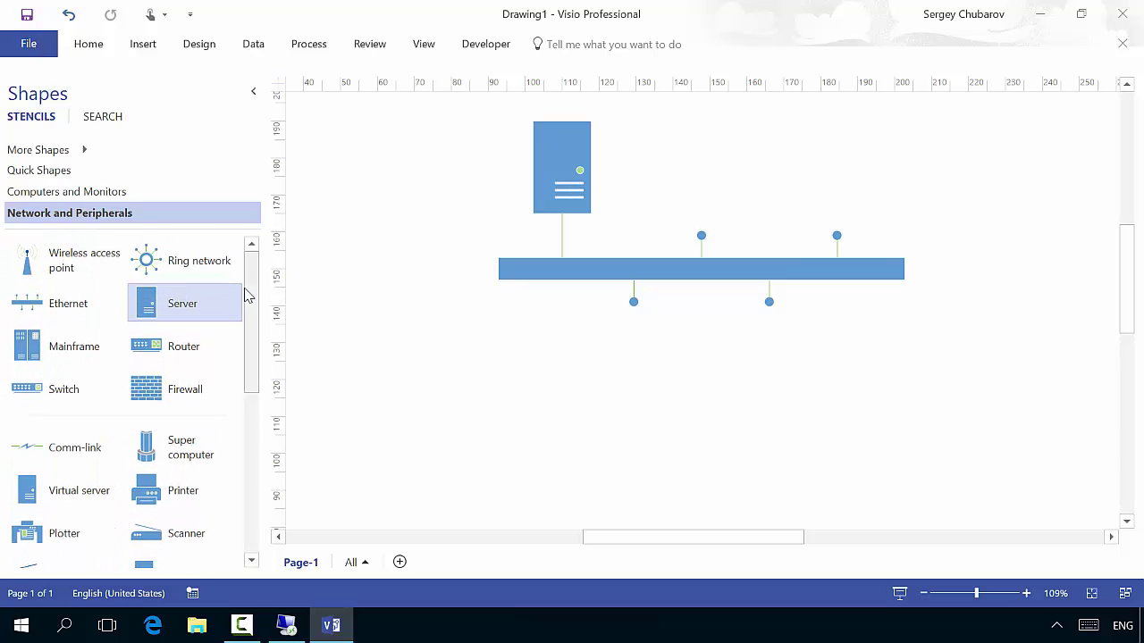
pyautogui.click(86, 191)
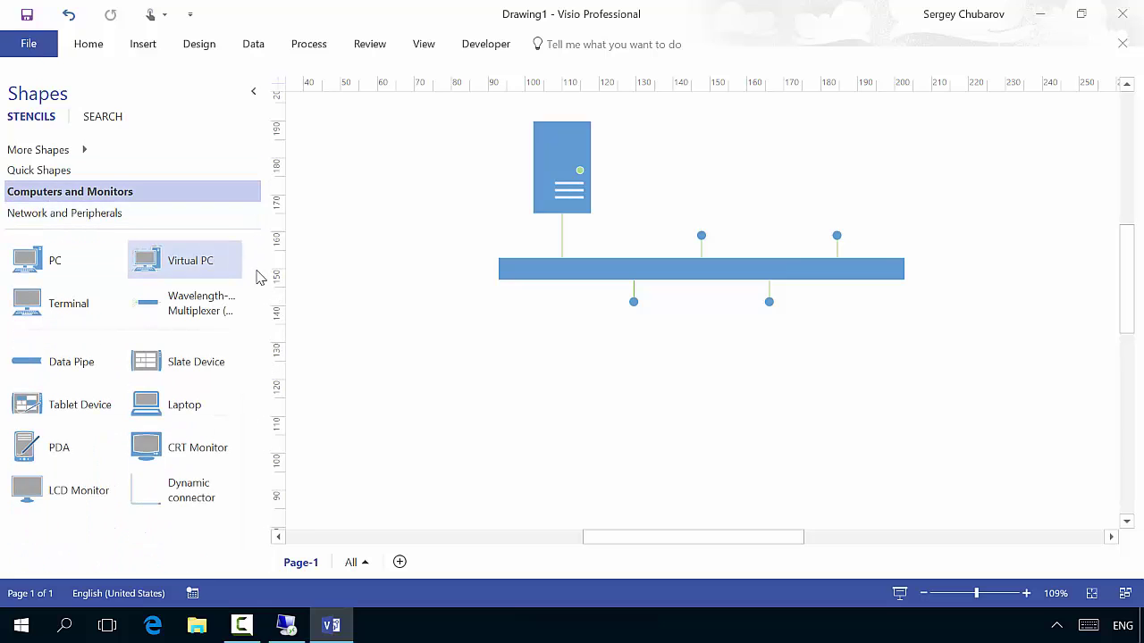
pyautogui.moveTo(56, 265); pyautogui.dragTo(628, 344)
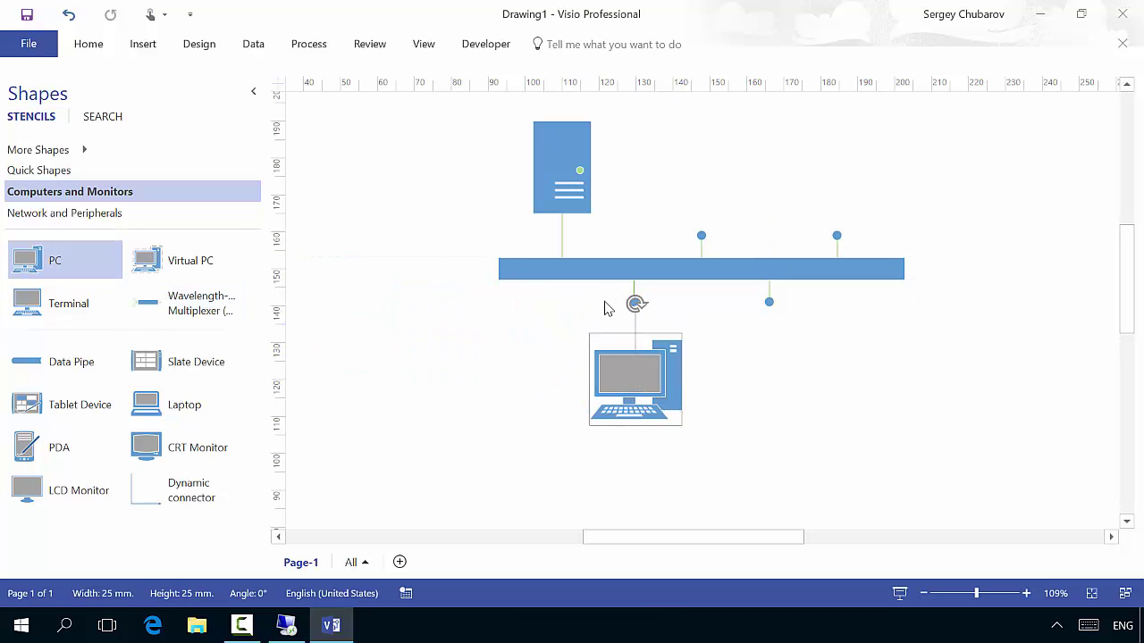
pyautogui.click(626, 301)
pyautogui.click(634, 324)
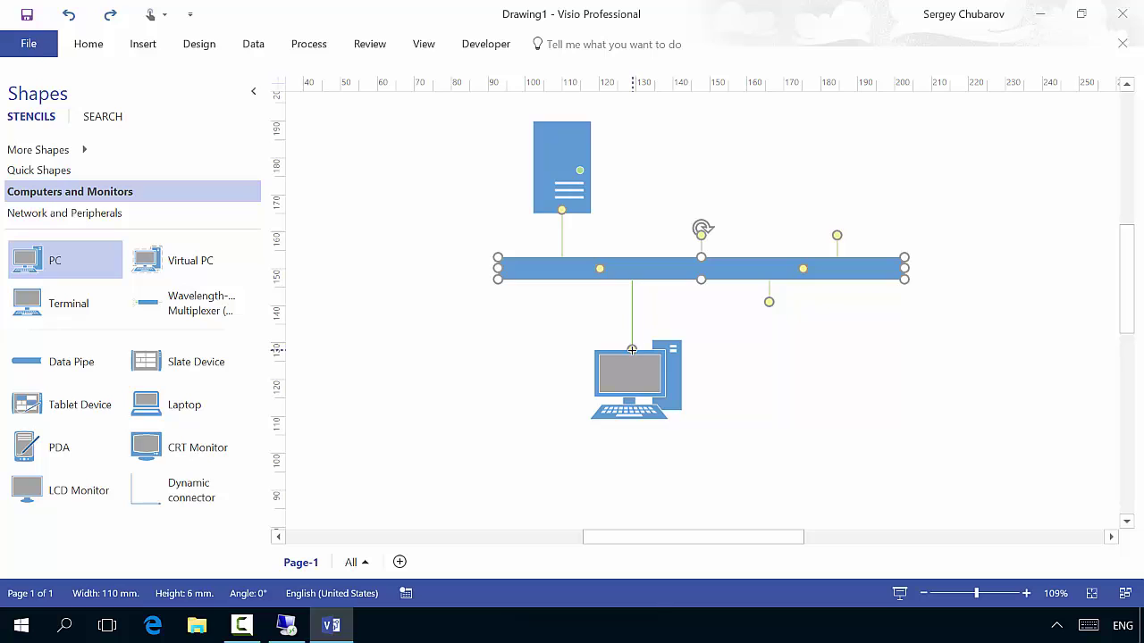
pyautogui.click(726, 412)
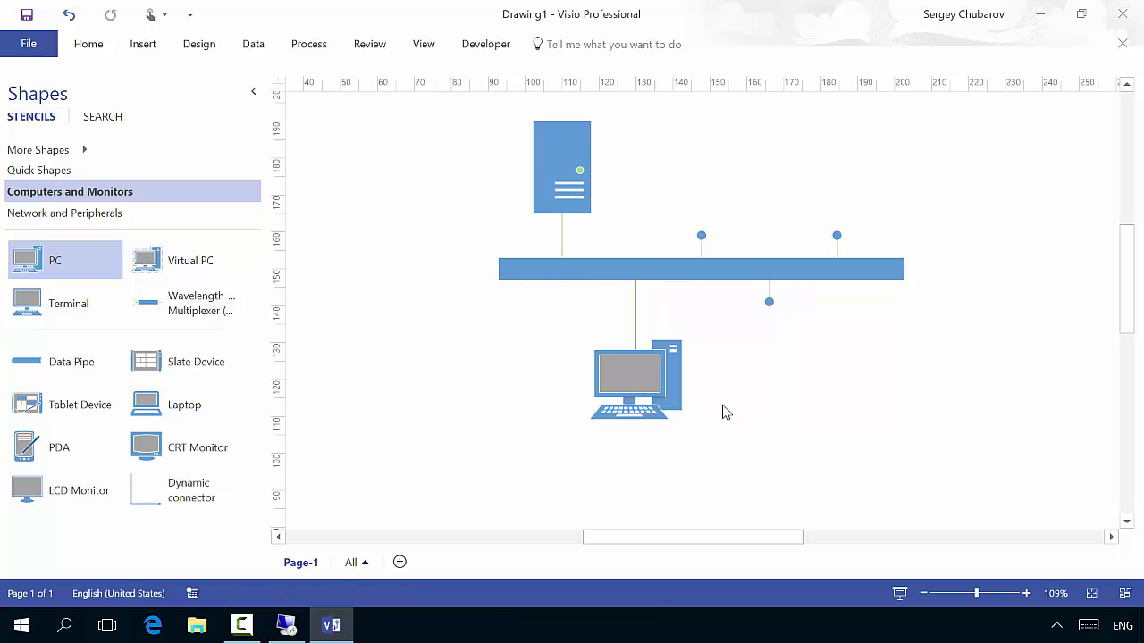
# - Add a Laptop above the middle of the Ethernet segment and attach the upper-middle connector line to it
pyautogui.moveTo(157, 419); pyautogui.dragTo(702, 208)
pyautogui.click(704, 235)
pyautogui.click(741, 224)
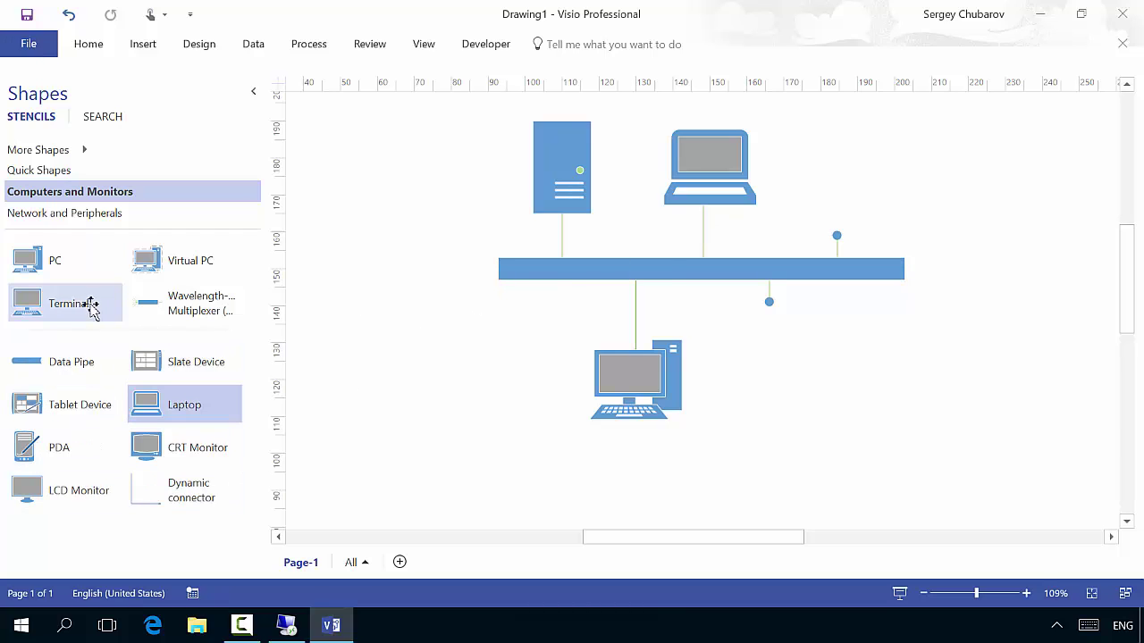
# - Add a second PC beside the first one and attach the Ethernet segment's lower-right connector line to it
pyautogui.moveTo(56, 280); pyautogui.dragTo(776, 383)
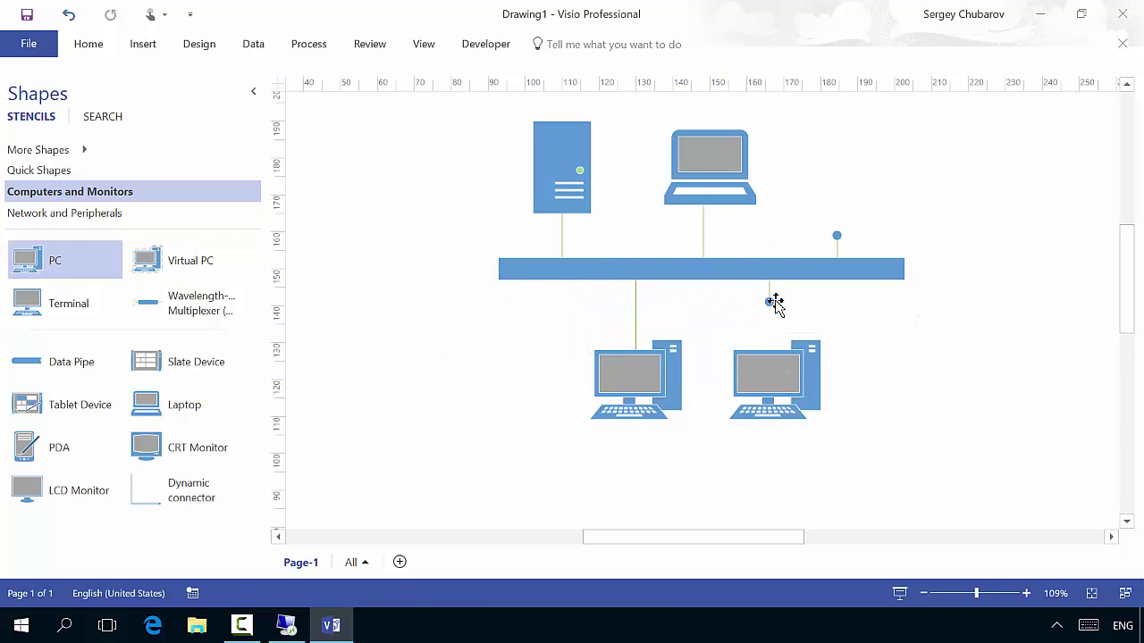
pyautogui.click(770, 303)
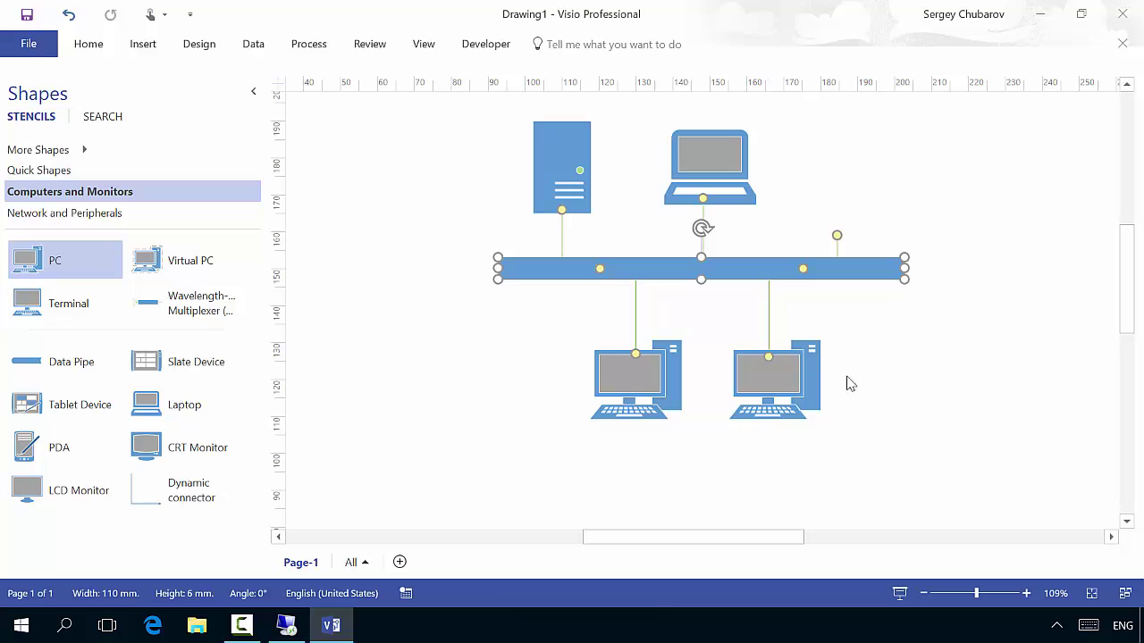
pyautogui.click(1094, 346)
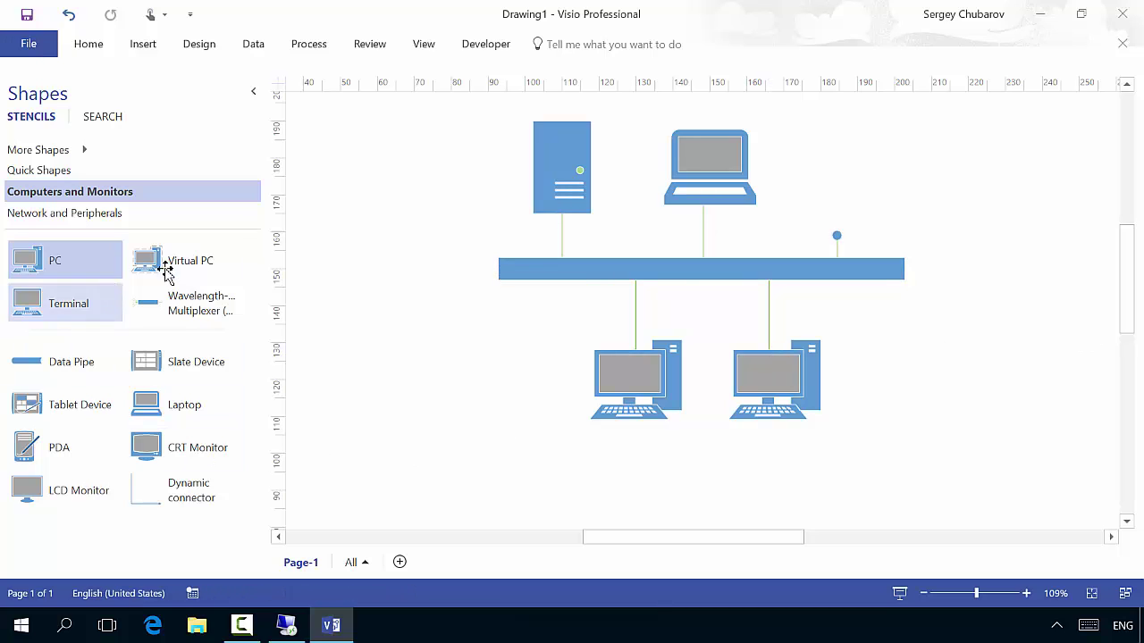
# - Add a Router from the Network and Peripherals stencil above the Ethernet segment's right end and attach the upper-right connector line to it
pyautogui.click(143, 217)
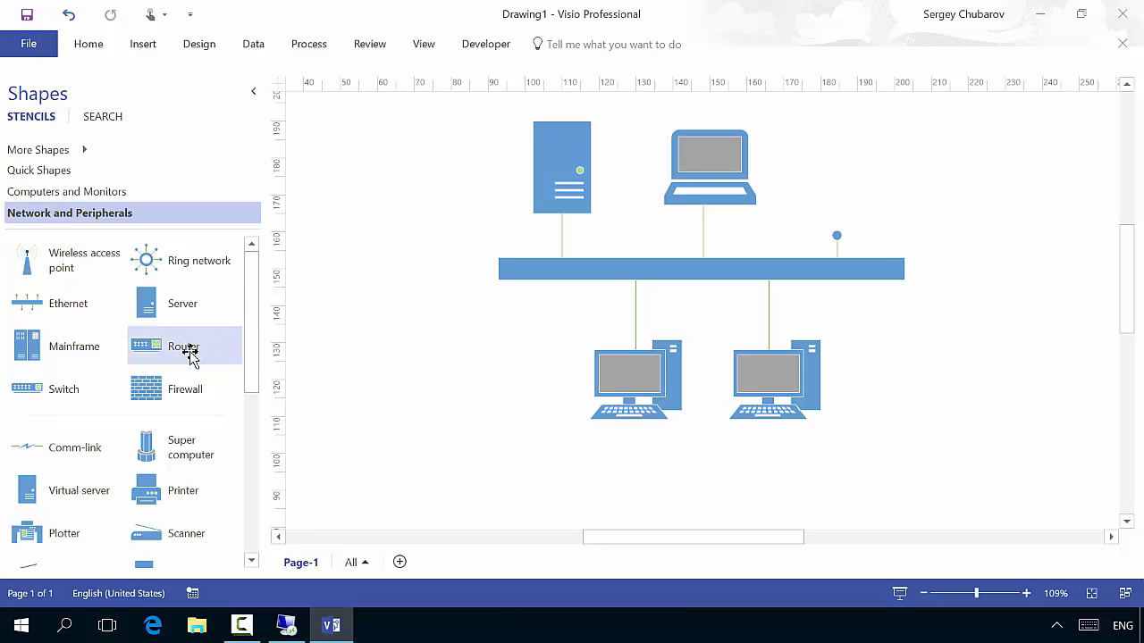
pyautogui.moveTo(182, 351); pyautogui.dragTo(832, 235)
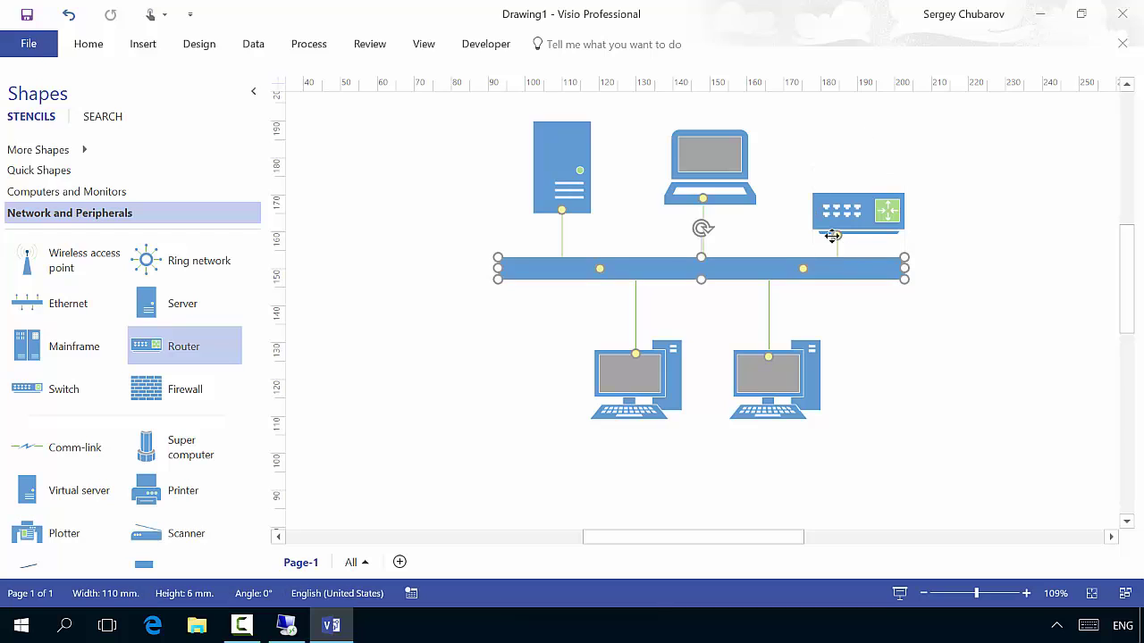
pyautogui.click(962, 224)
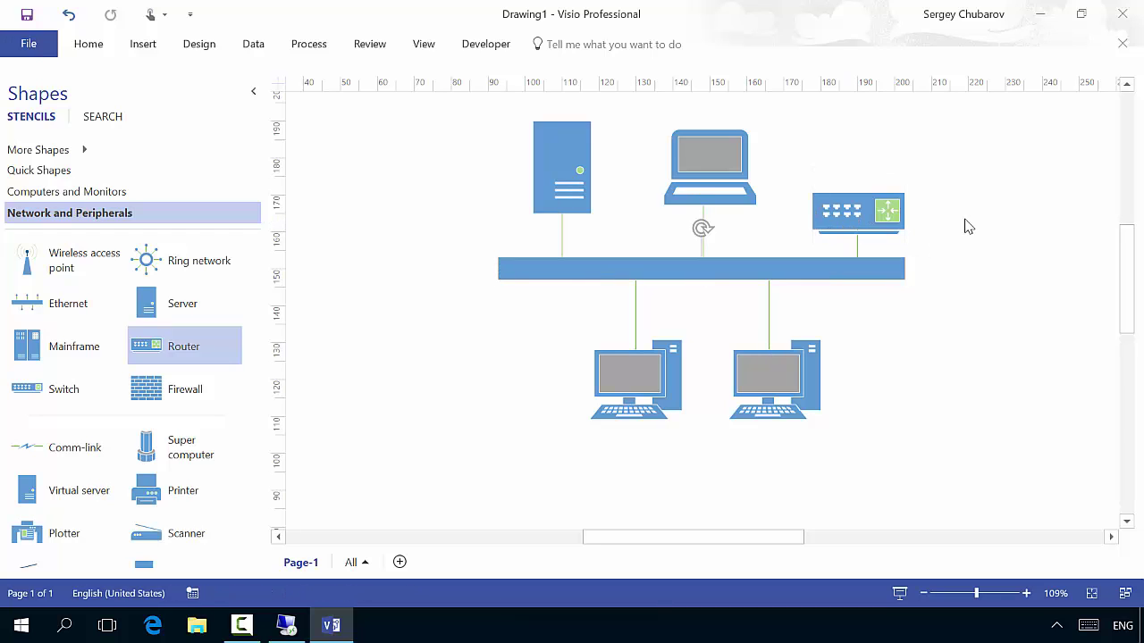
# - Pull an extra connector line down from the Ethernet segment's right end and place a Wireless access point at its end
pyautogui.click(741, 266)
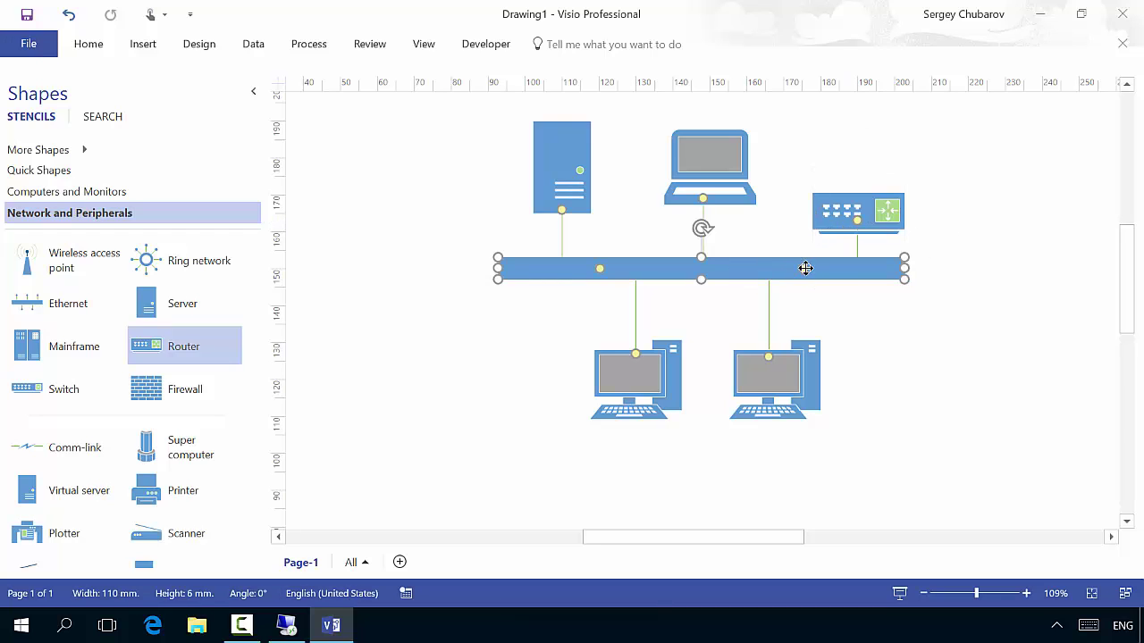
pyautogui.click(911, 454)
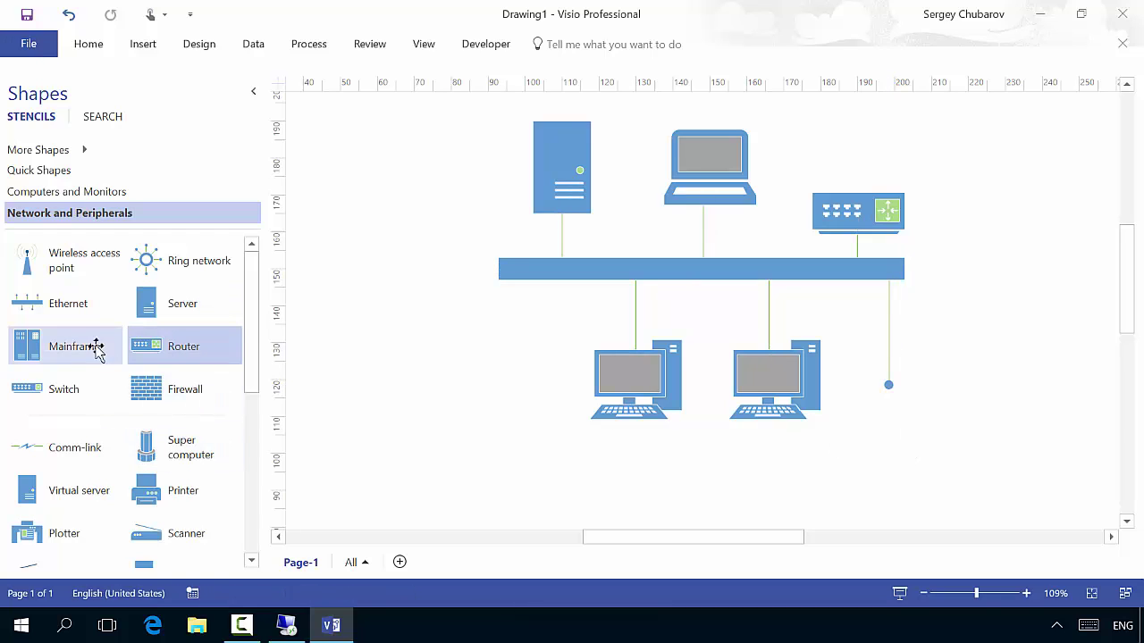
pyautogui.moveTo(72, 265)
pyautogui.mouseDown()
pyautogui.moveTo(546, 390)
pyautogui.moveTo(990, 485)
pyautogui.moveTo(867, 416)
pyautogui.moveTo(887, 412)
pyautogui.moveTo(896, 373)
pyautogui.moveTo(894, 384)
pyautogui.mouseUp()
pyautogui.click(968, 505)
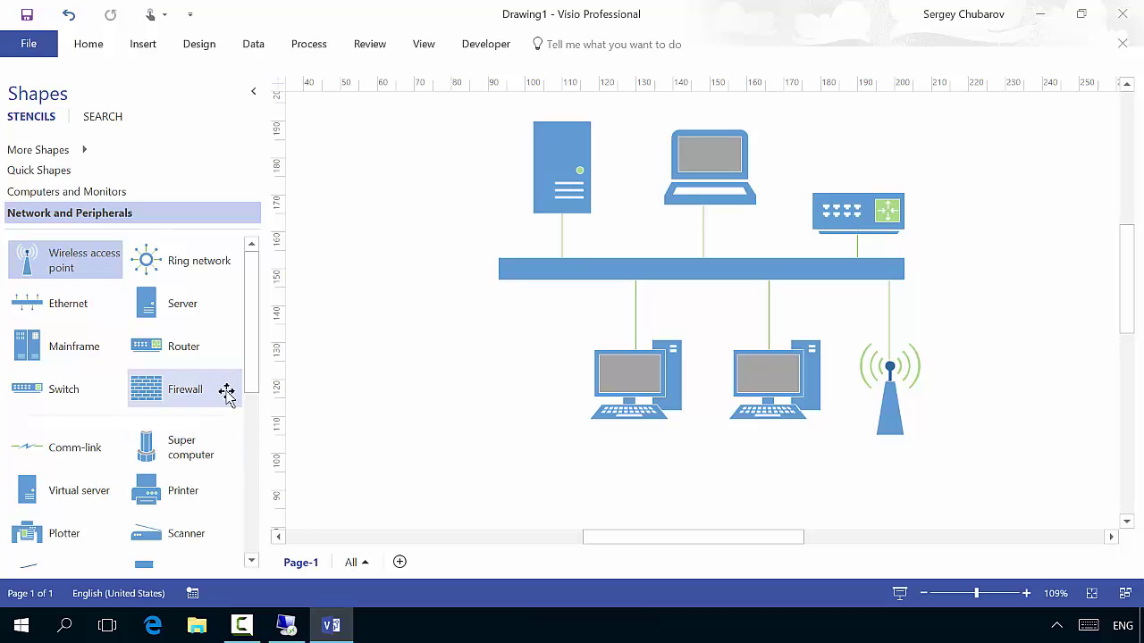
# - Add a Firewall from Quick Shapes beyond the Ethernet segment's right end and attach a connector line from the segment to it
pyautogui.scroll(-1, 250, 357)
pyautogui.scroll(-5, 227, 420)
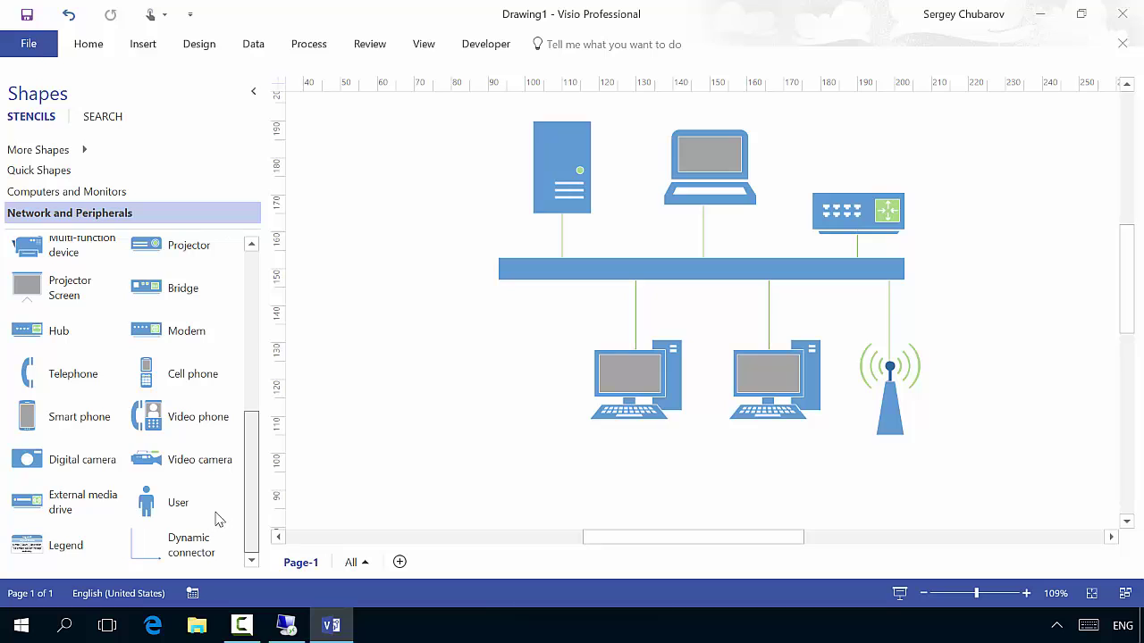
pyautogui.scroll(2, 219, 519)
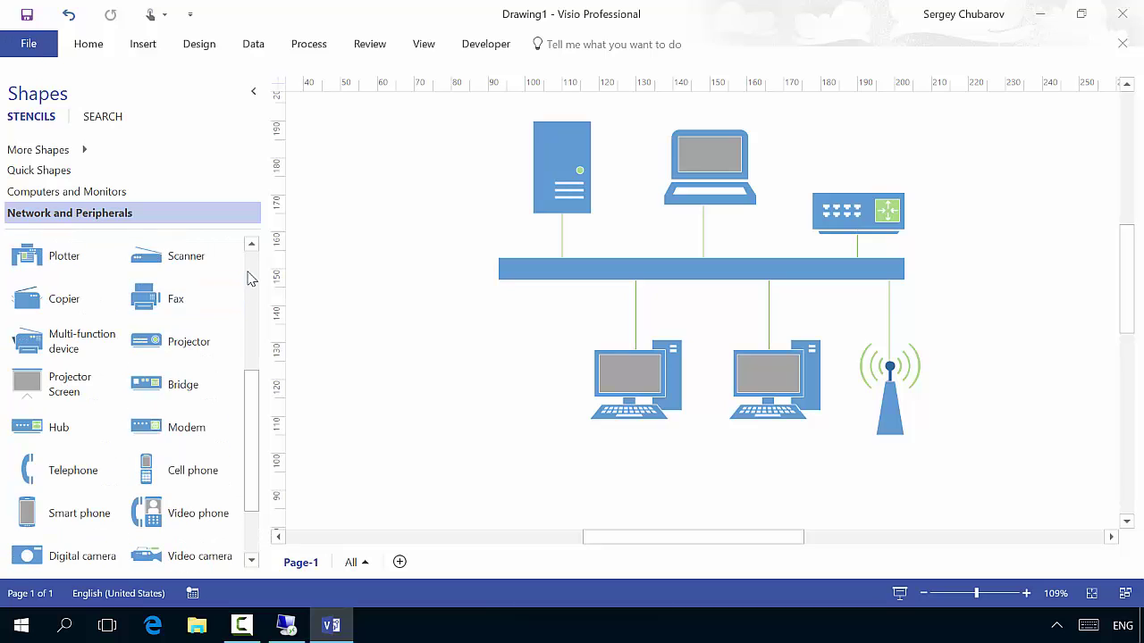
pyautogui.scroll(5, 250, 275)
pyautogui.scroll(1, 253, 265)
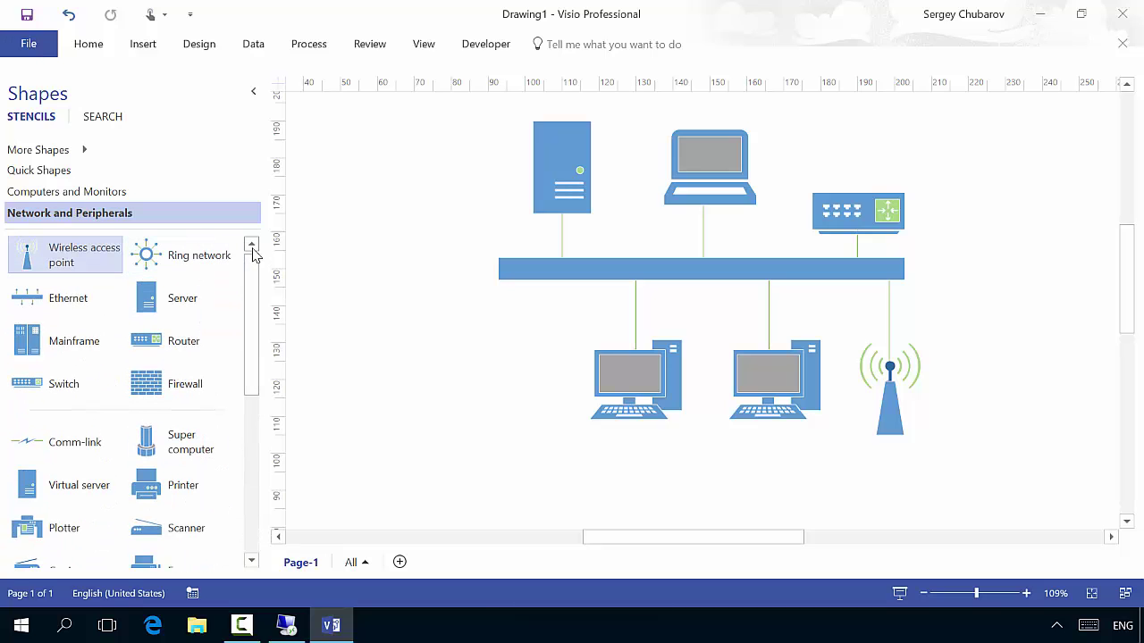
pyautogui.click(43, 170)
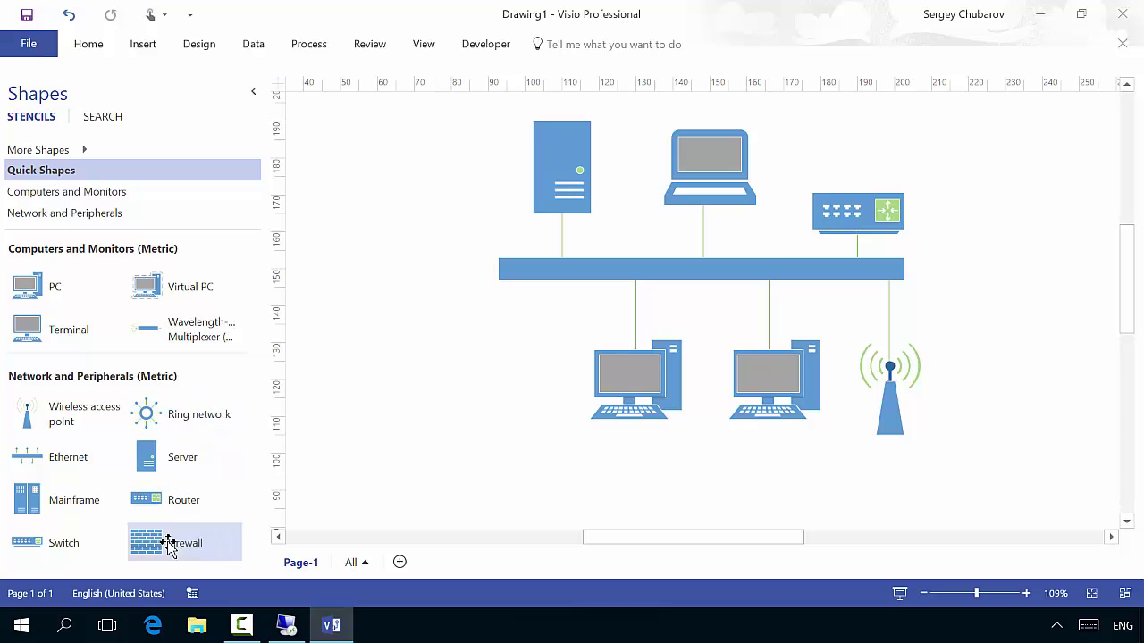
pyautogui.moveTo(170, 543); pyautogui.dragTo(1007, 264)
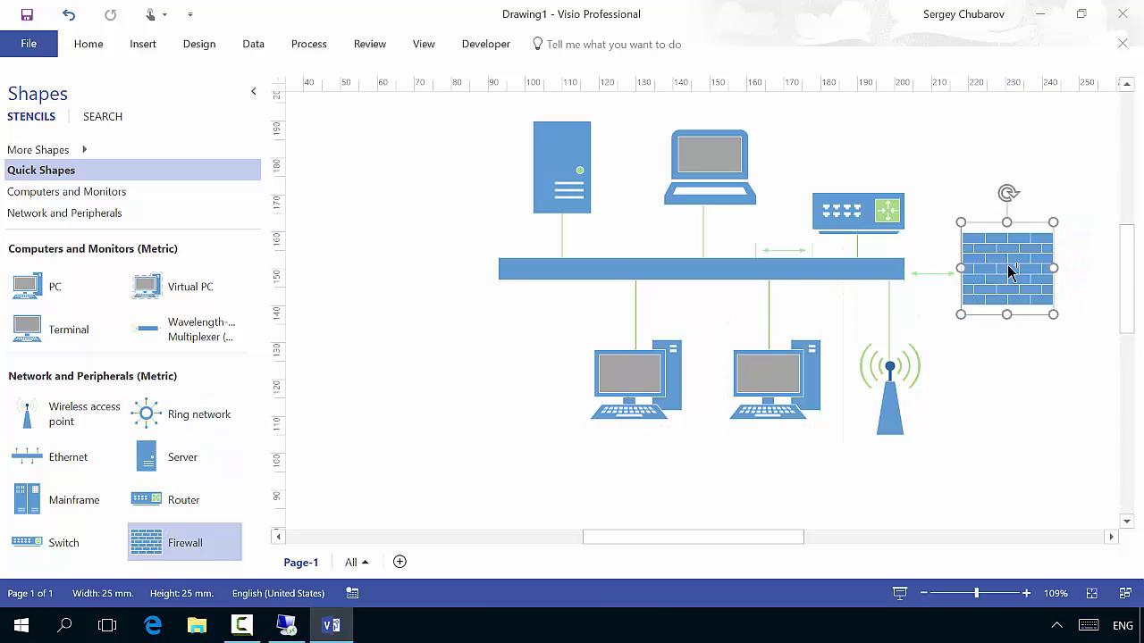
pyautogui.click(898, 268)
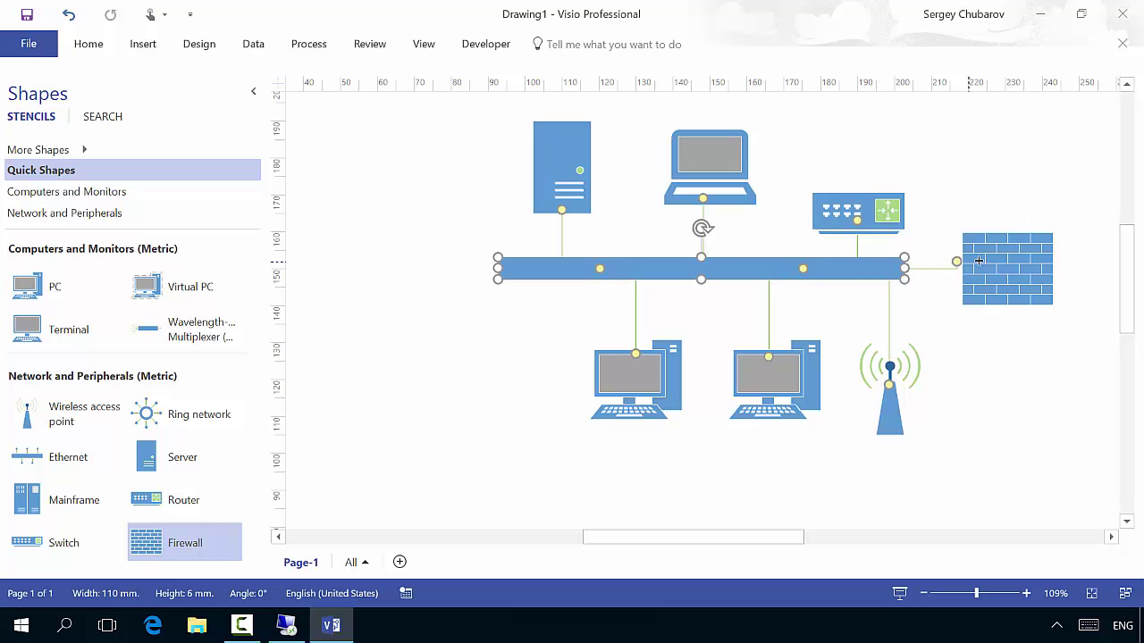
pyautogui.click(959, 376)
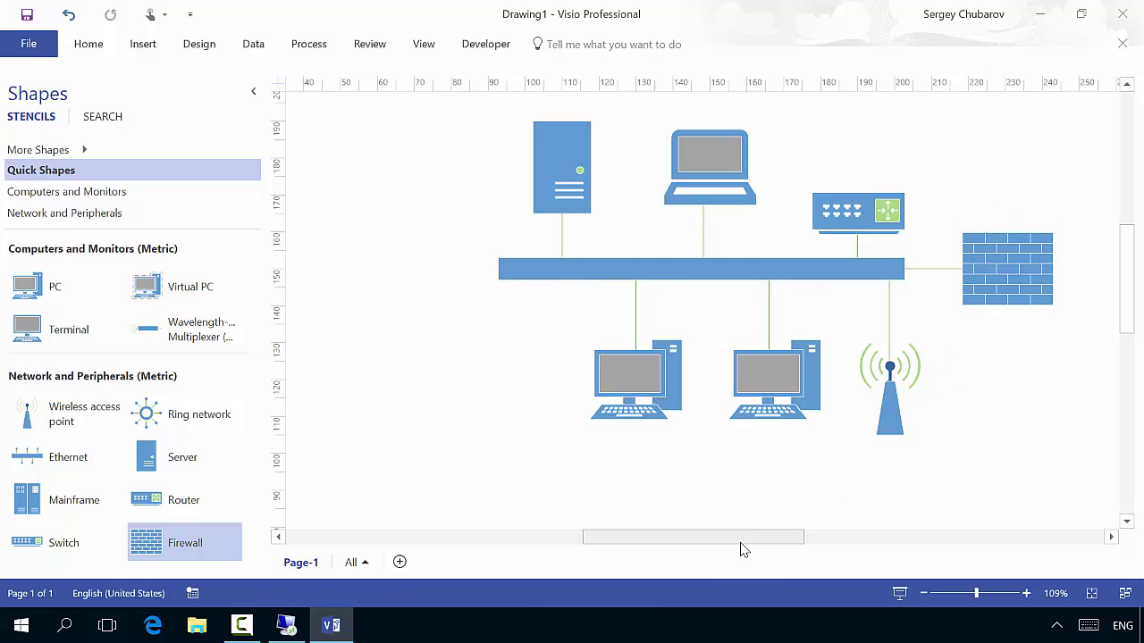
# - Load the Network Locations stencil from the Network category of additional shapes
pyautogui.moveTo(741, 542)
pyautogui.mouseDown()
pyautogui.moveTo(817, 531)
pyautogui.moveTo(786, 531)
pyautogui.mouseUp()
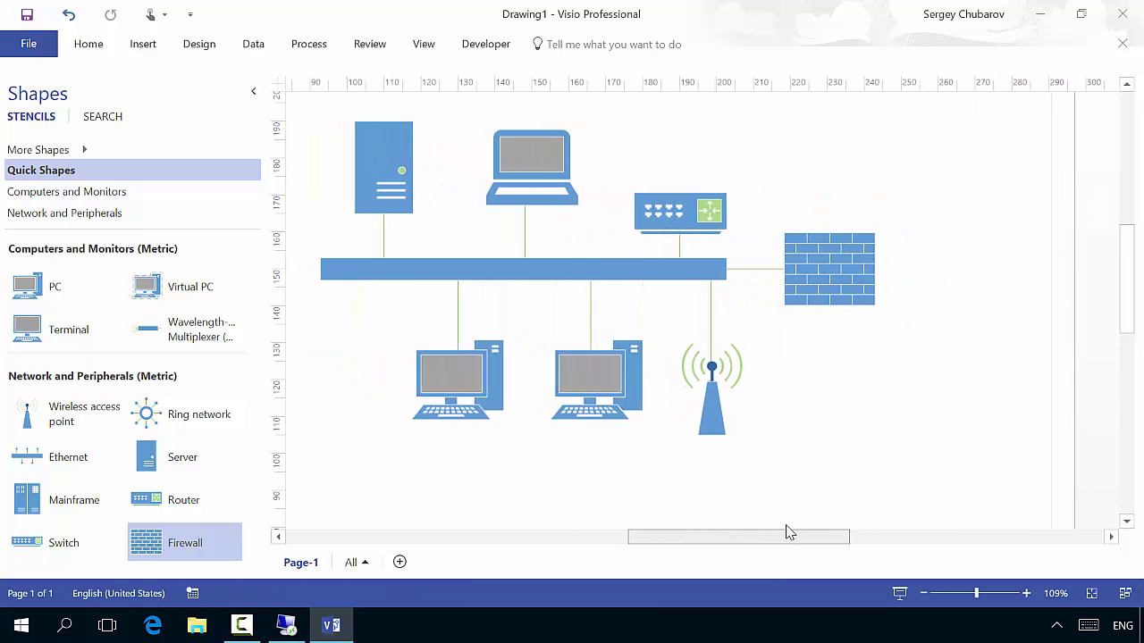
pyautogui.click(52, 152)
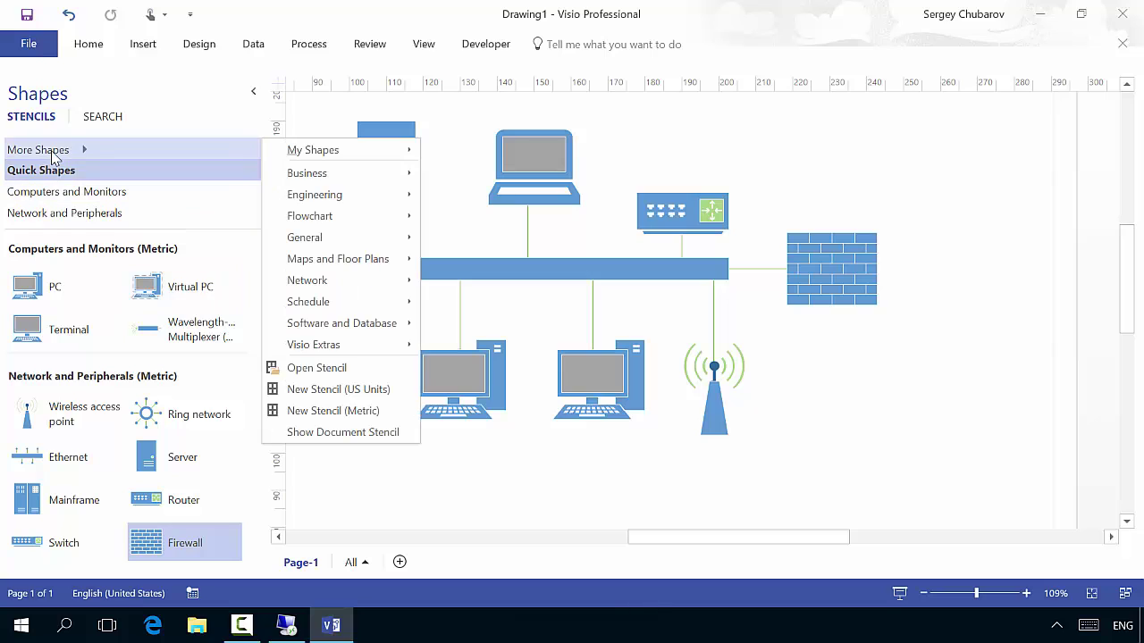
pyautogui.click(351, 286)
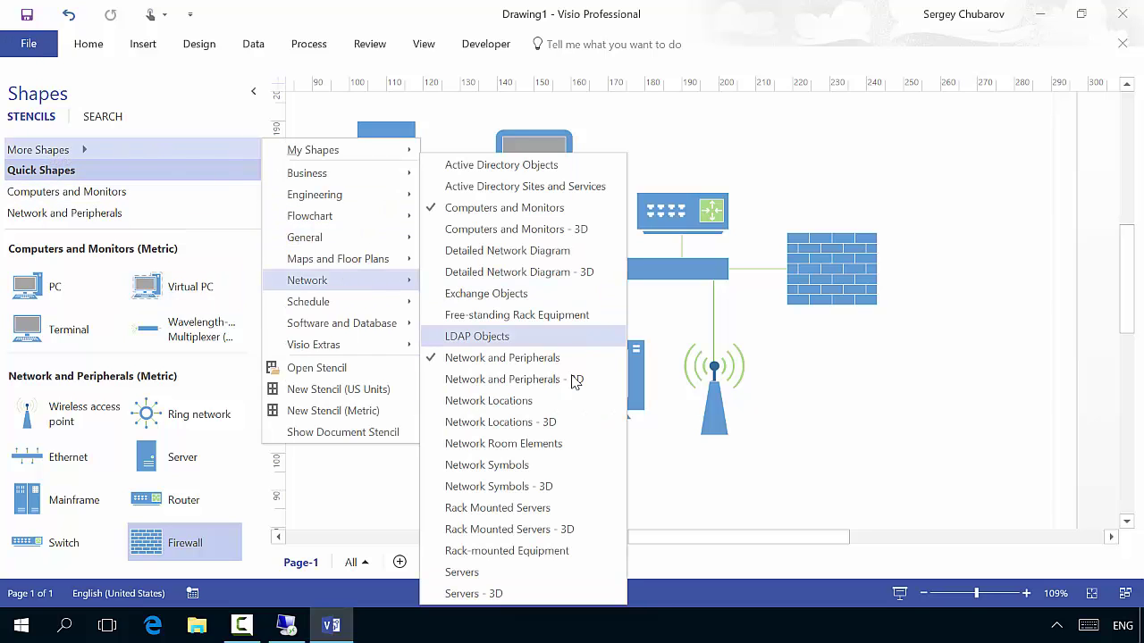
pyautogui.click(556, 408)
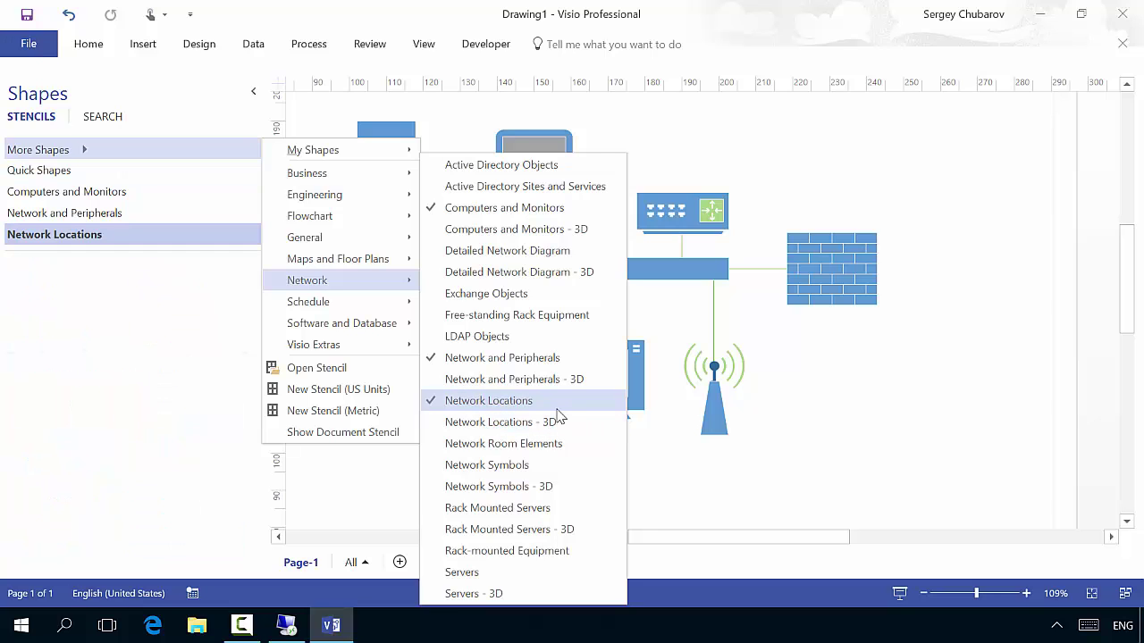
pyautogui.press('Escape')
pyautogui.press('Escape')
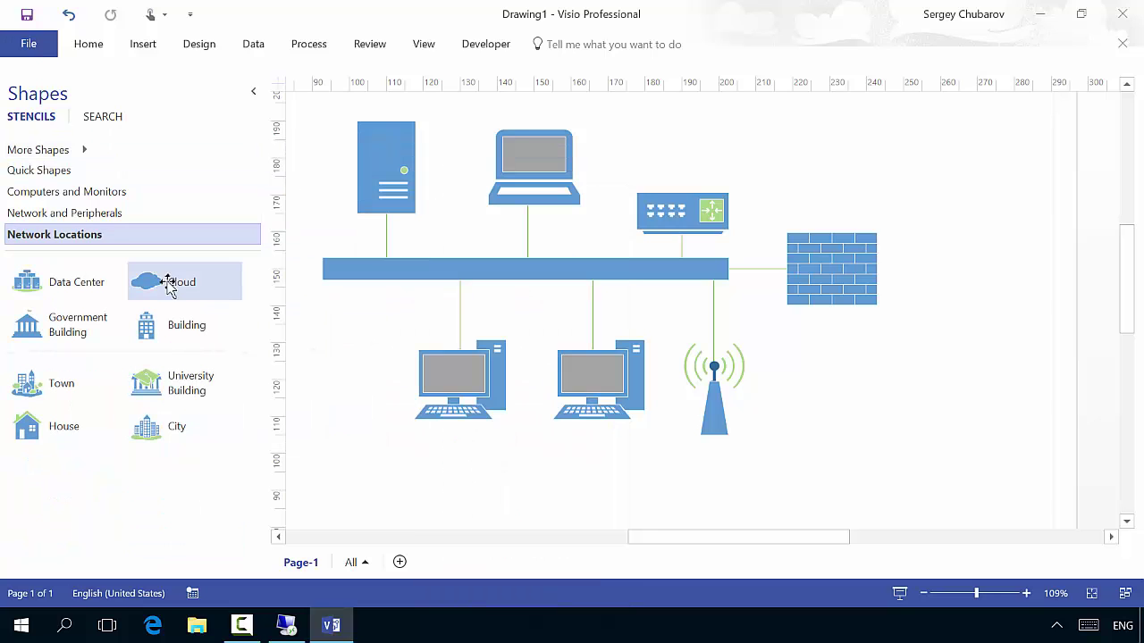
# - Place a Cloud shape to the right of the firewall and link the firewall to it with the Connector tool
pyautogui.moveTo(163, 285); pyautogui.dragTo(989, 276)
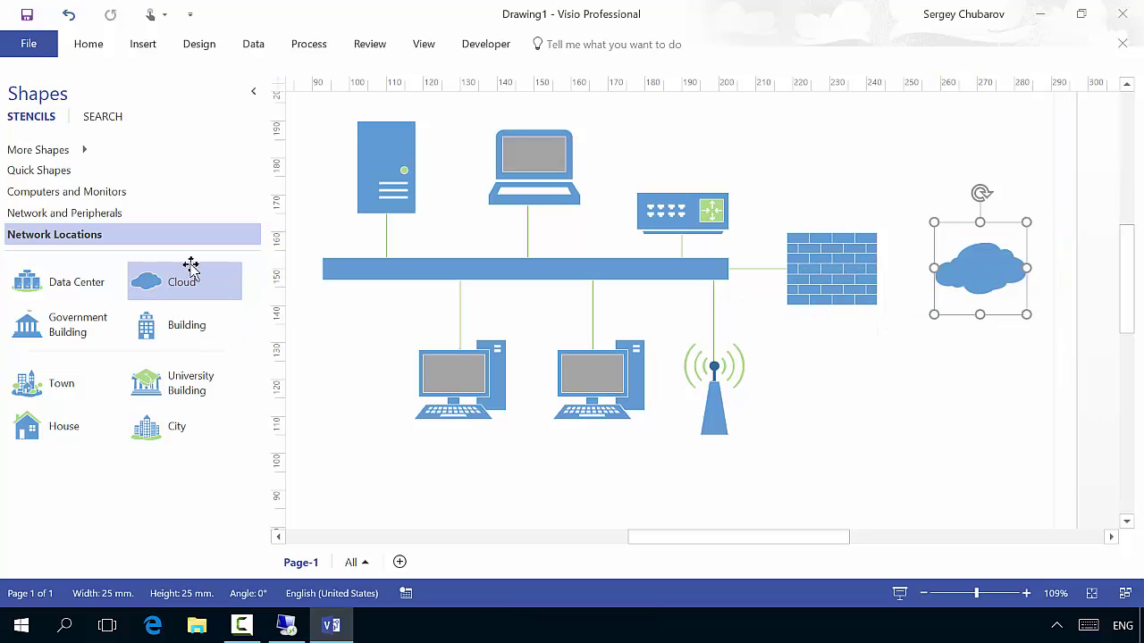
pyautogui.click(102, 46)
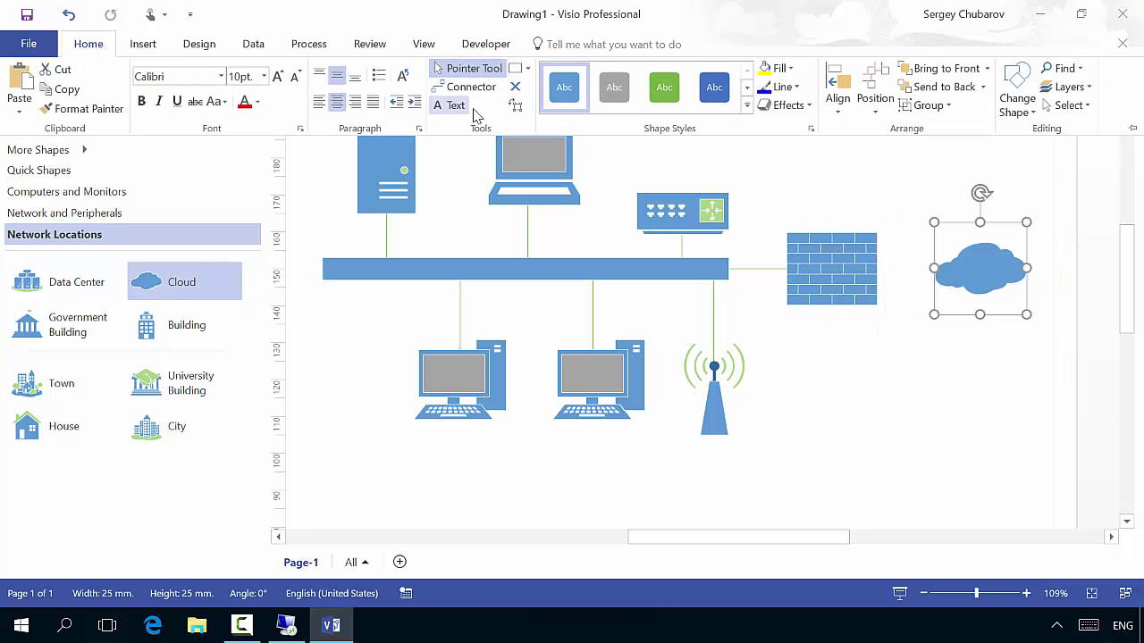
pyautogui.click(455, 87)
pyautogui.moveTo(876, 277); pyautogui.dragTo(938, 272)
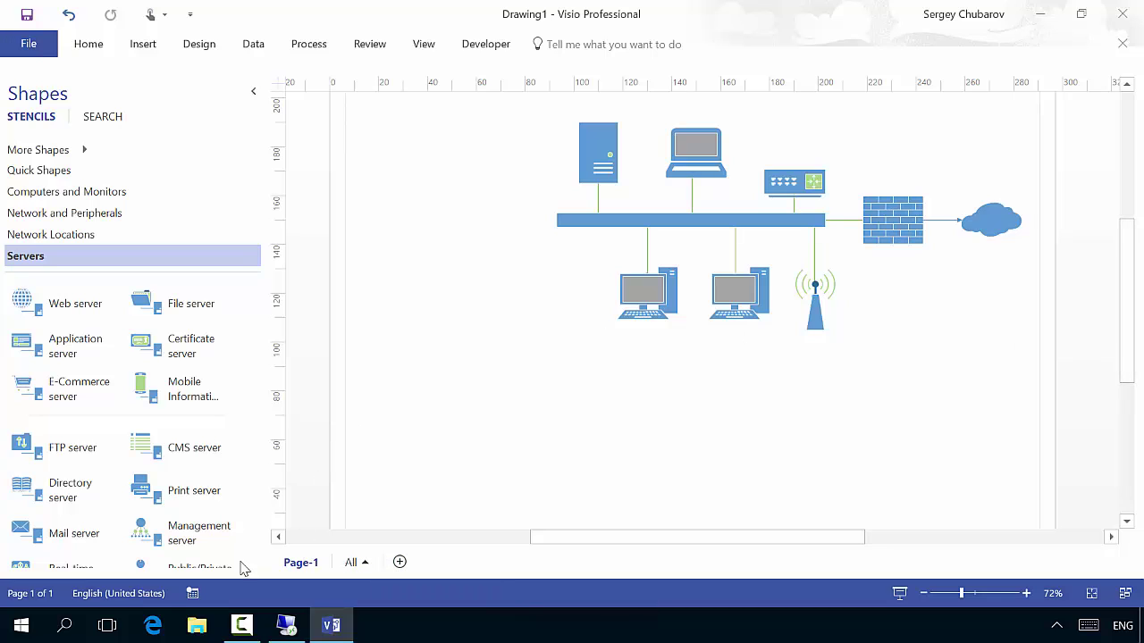
# - Switch to Microsoft Edge and open the cisco.com website
pyautogui.click(152, 625)
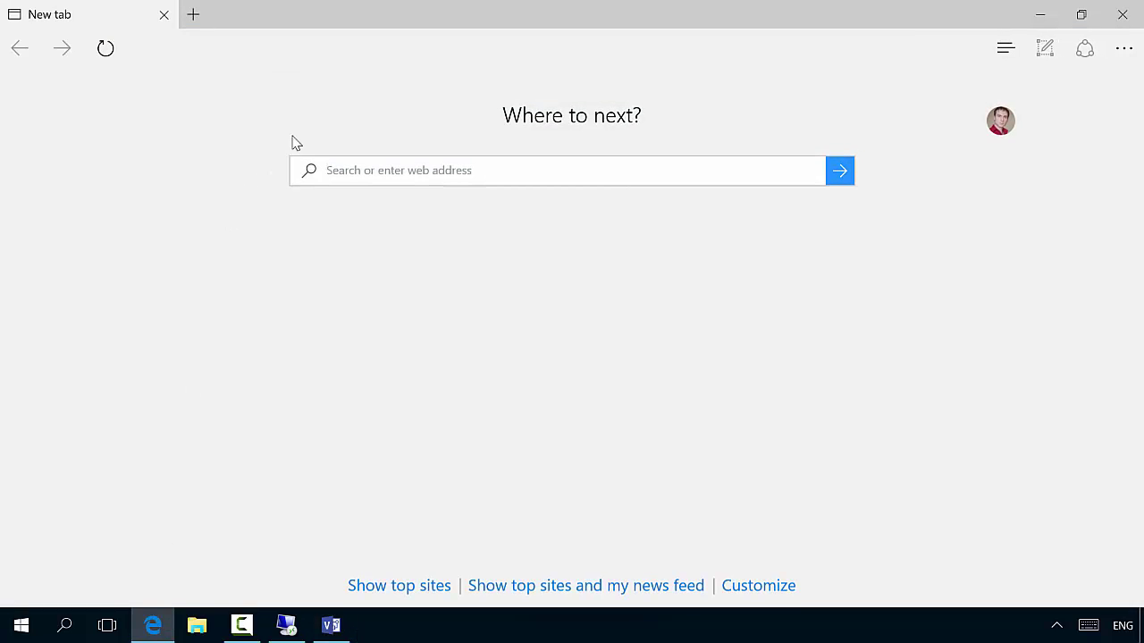
pyautogui.click(321, 53)
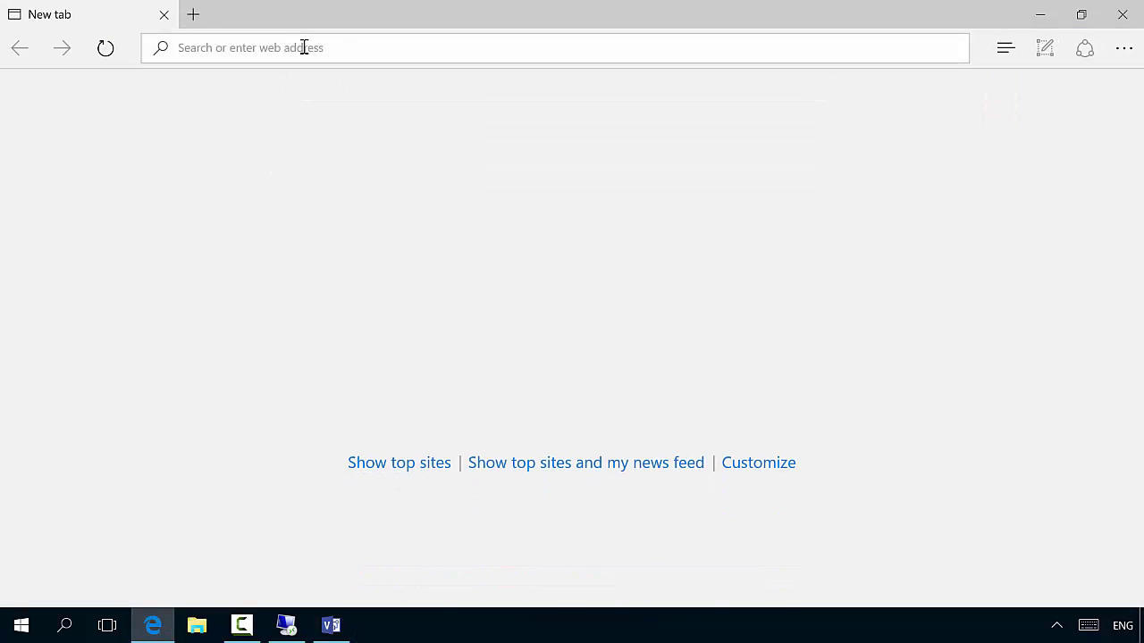
pyautogui.write('cis')
pyautogui.press('Return')
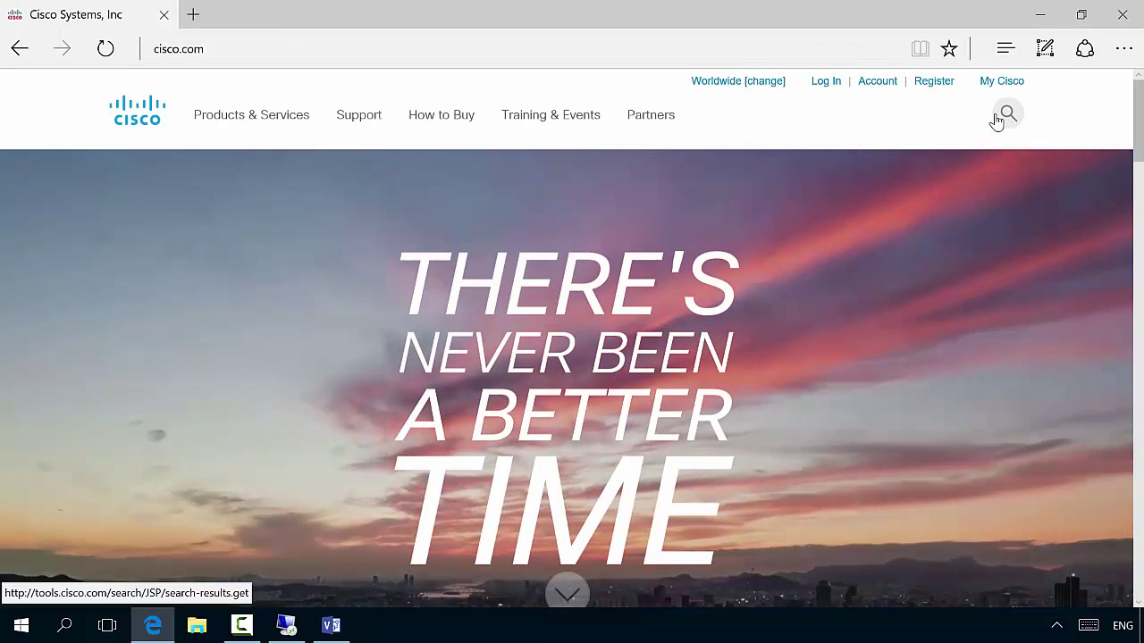
# - Search the Cisco site for "visio" and open the "Products & Services - Visio Stencils" result
pyautogui.click(1005, 117)
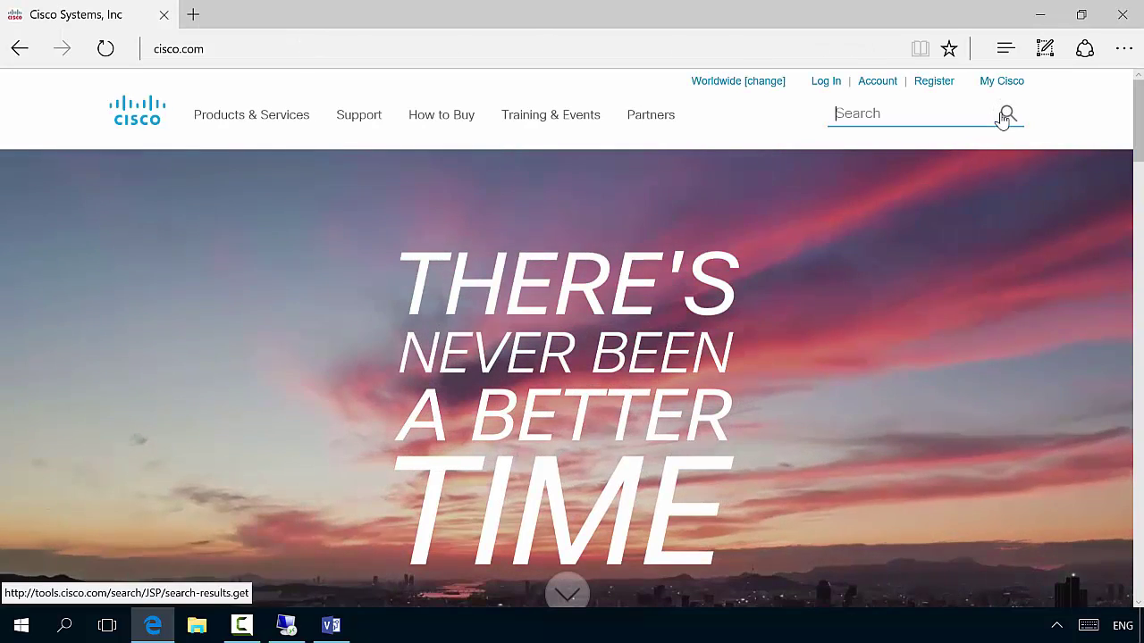
pyautogui.write('visi')
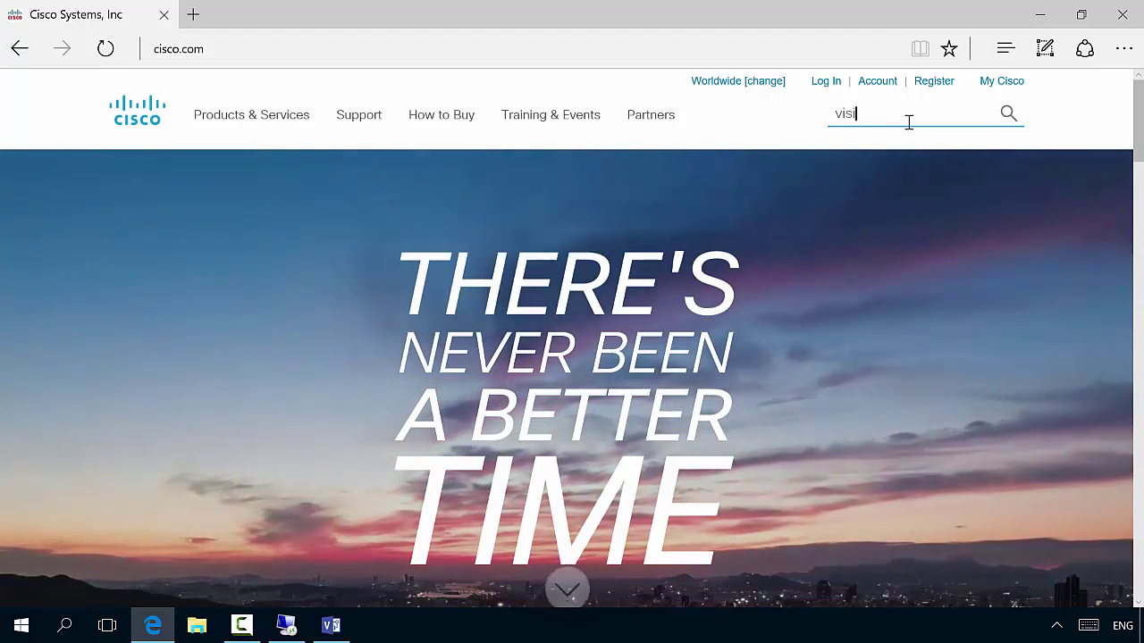
pyautogui.write('o')
pyautogui.press('Return')
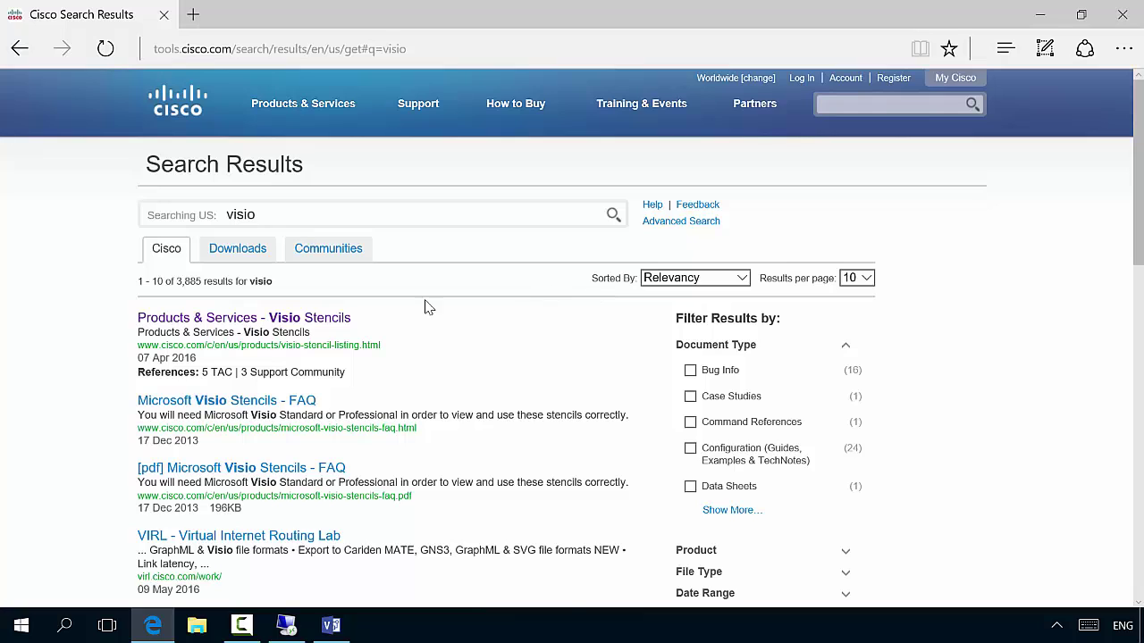
pyautogui.click(330, 323)
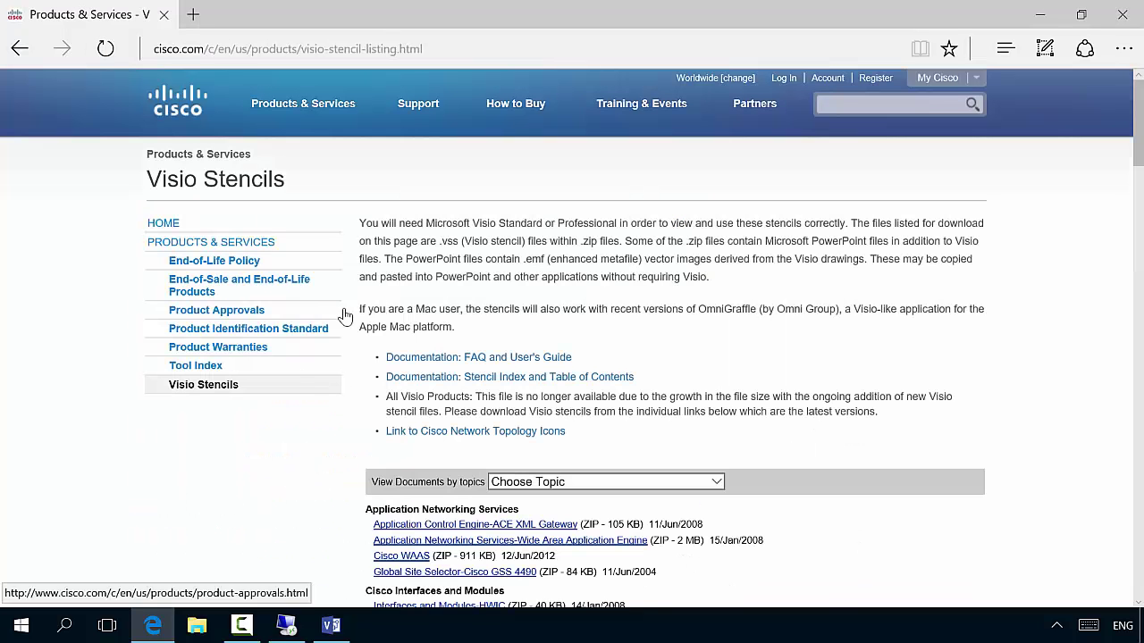
# - Download the Routers-Cisco ASR 920 stencil archive from the Routers group of the stencil list
pyautogui.scroll(-2, 640, 293)
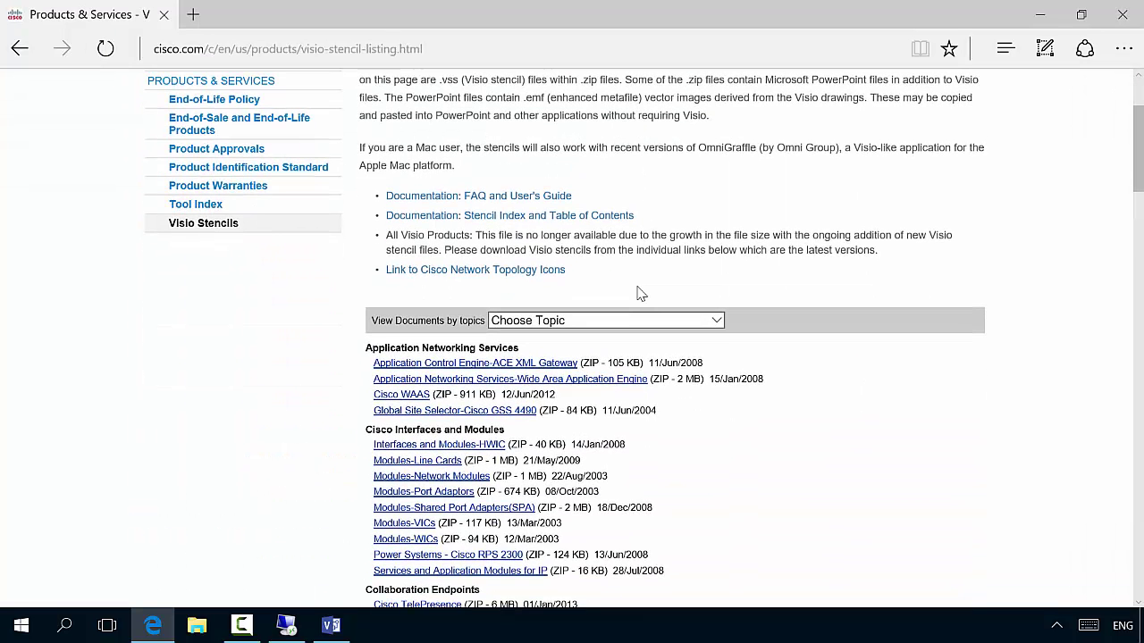
pyautogui.scroll(-2, 640, 293)
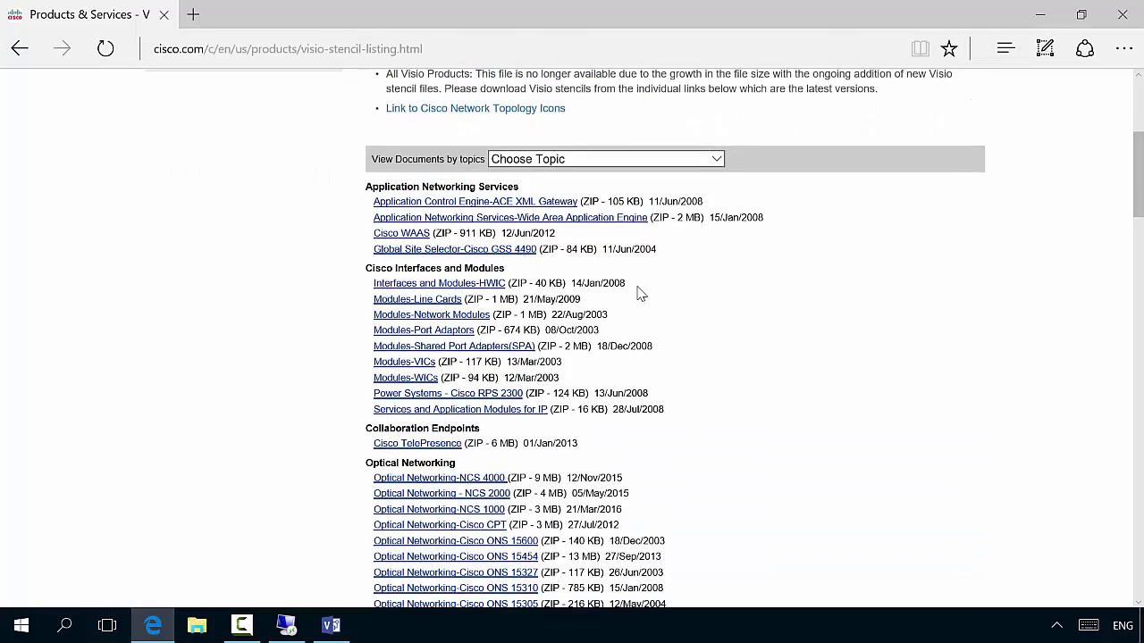
pyautogui.scroll(-3, 640, 293)
pyautogui.scroll(-1, 640, 293)
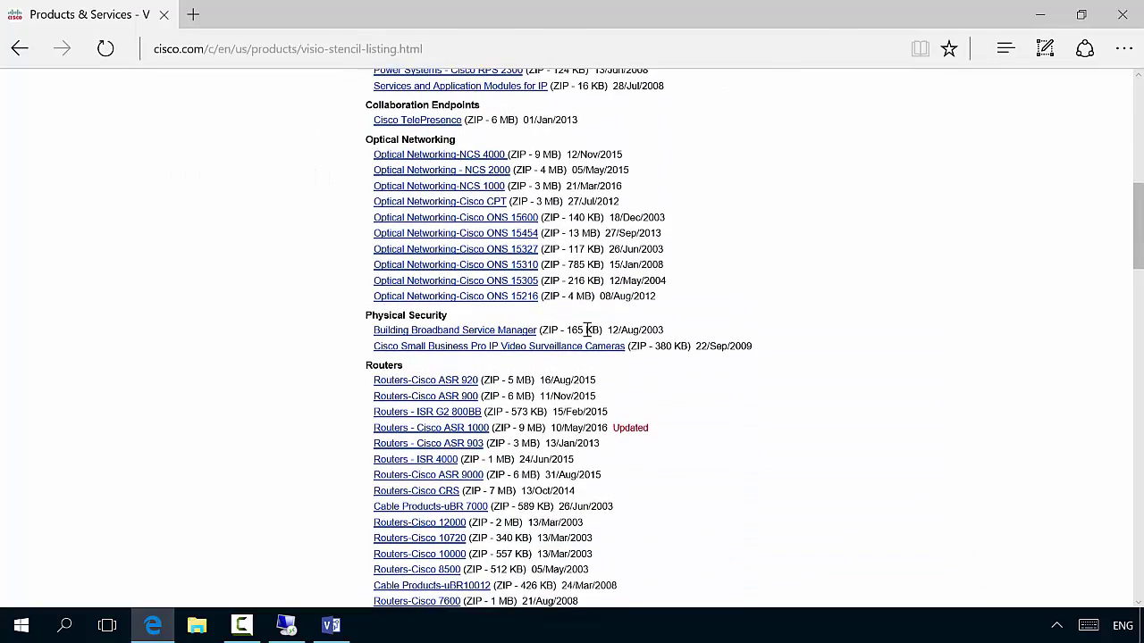
pyautogui.click(424, 383)
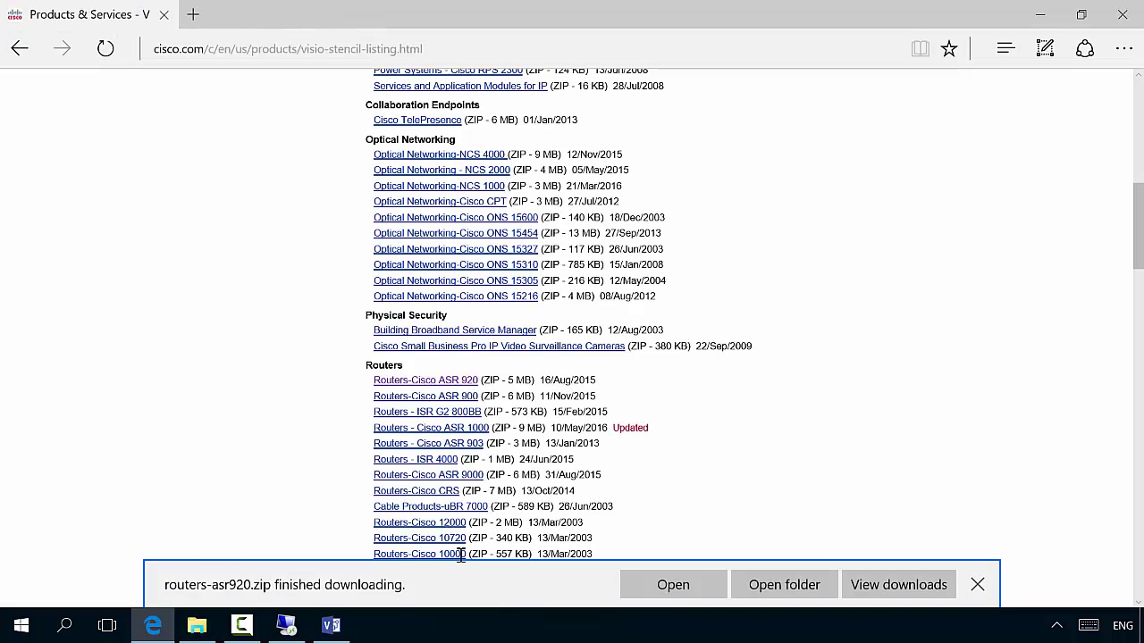
# - Extract routers-asr920.zip directly into the Downloads folder with 7-Zip, then minimize the folder window
pyautogui.click(784, 584)
pyautogui.rightClick(211, 199)
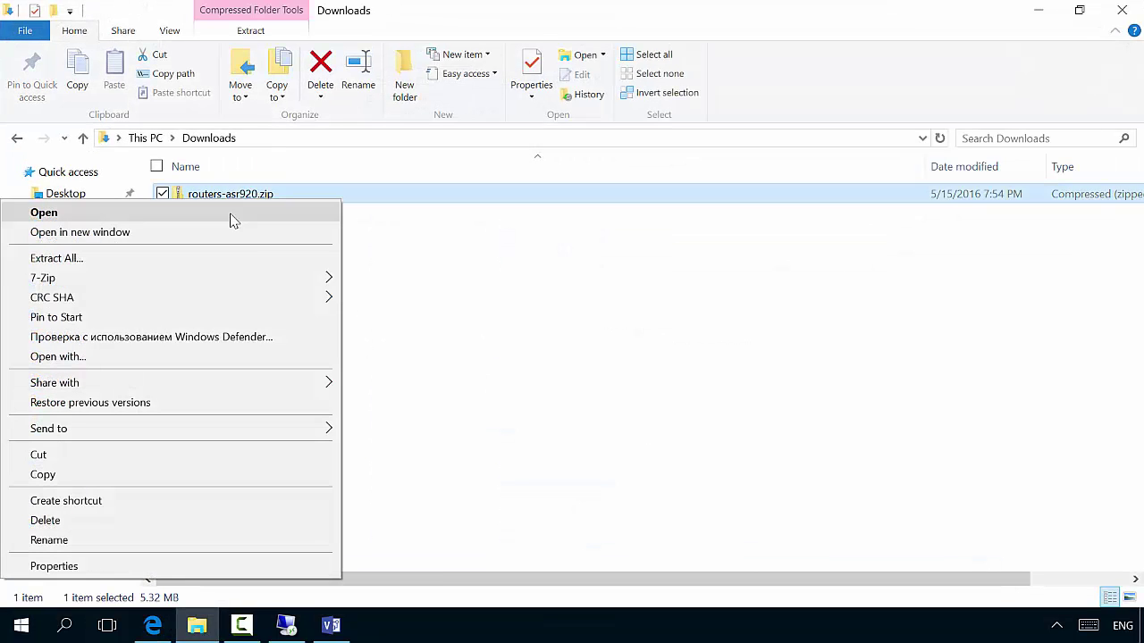
pyautogui.moveTo(187, 286)
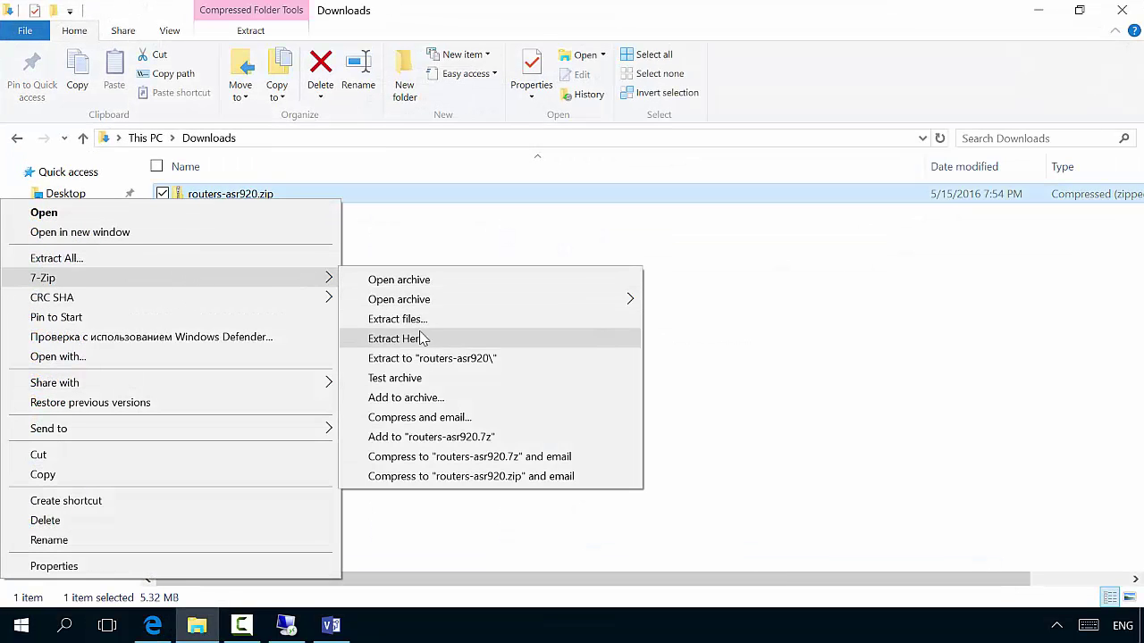
pyautogui.click(424, 340)
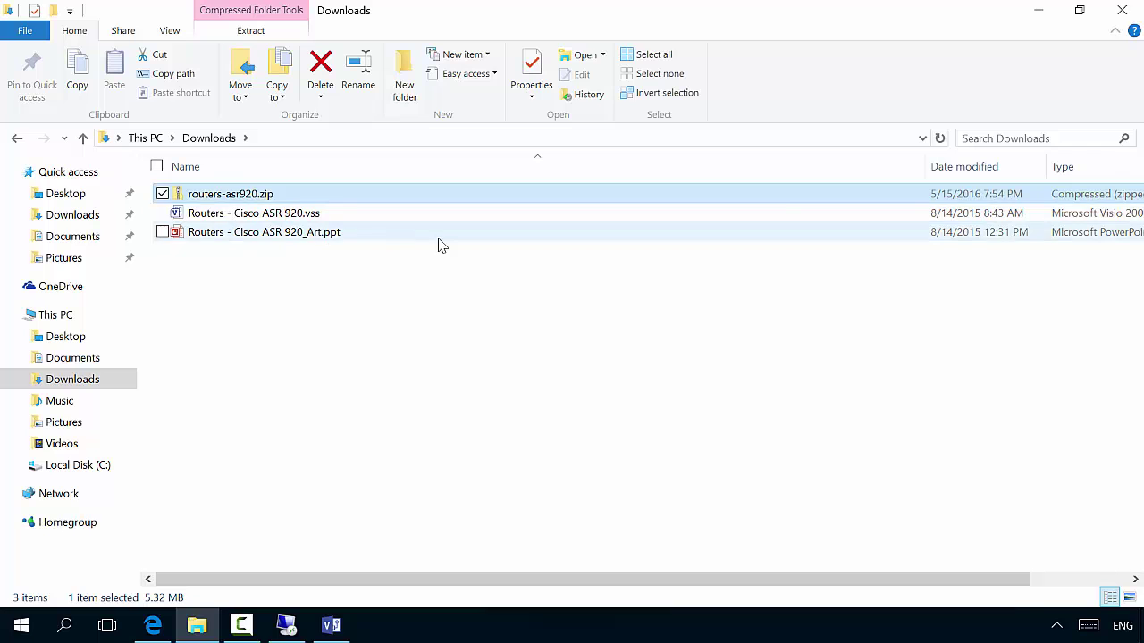
pyautogui.click(1038, 10)
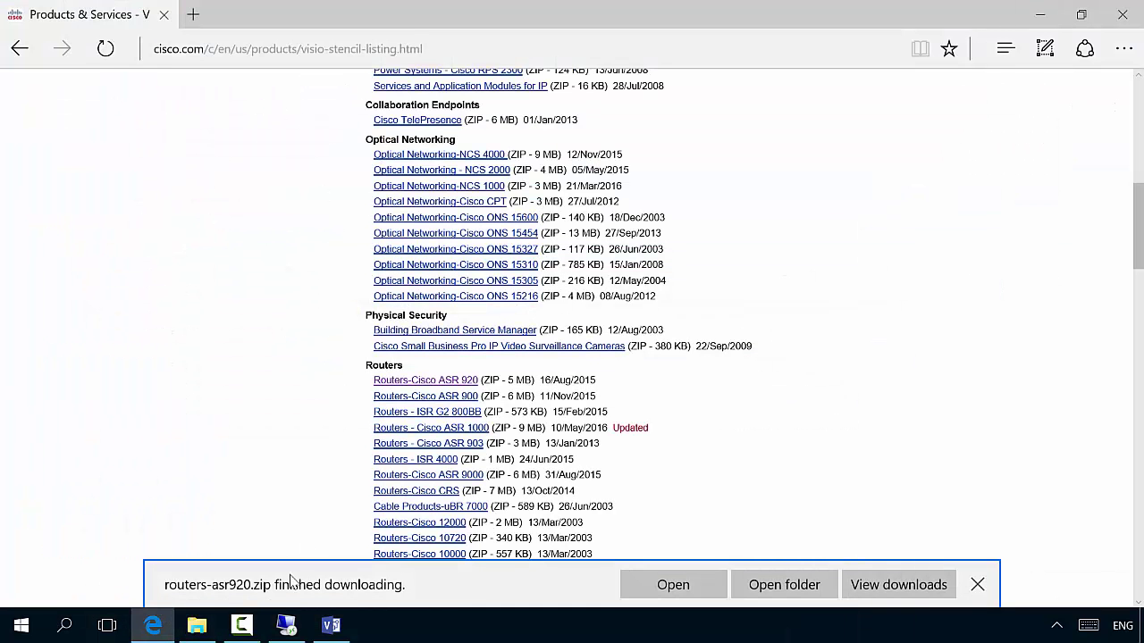
# - Switch back to Visio, open the stencil file "Routers - Cisco ASR 920.vss" from Downloads and browse its shapes
pyautogui.click(331, 624)
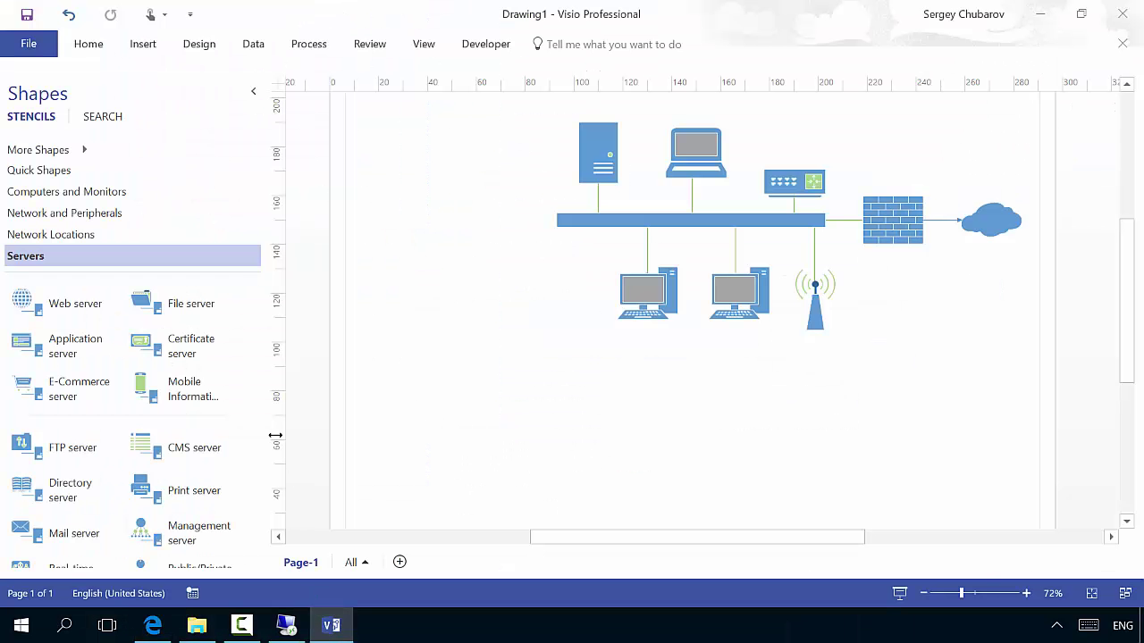
pyautogui.click(81, 152)
pyautogui.click(345, 371)
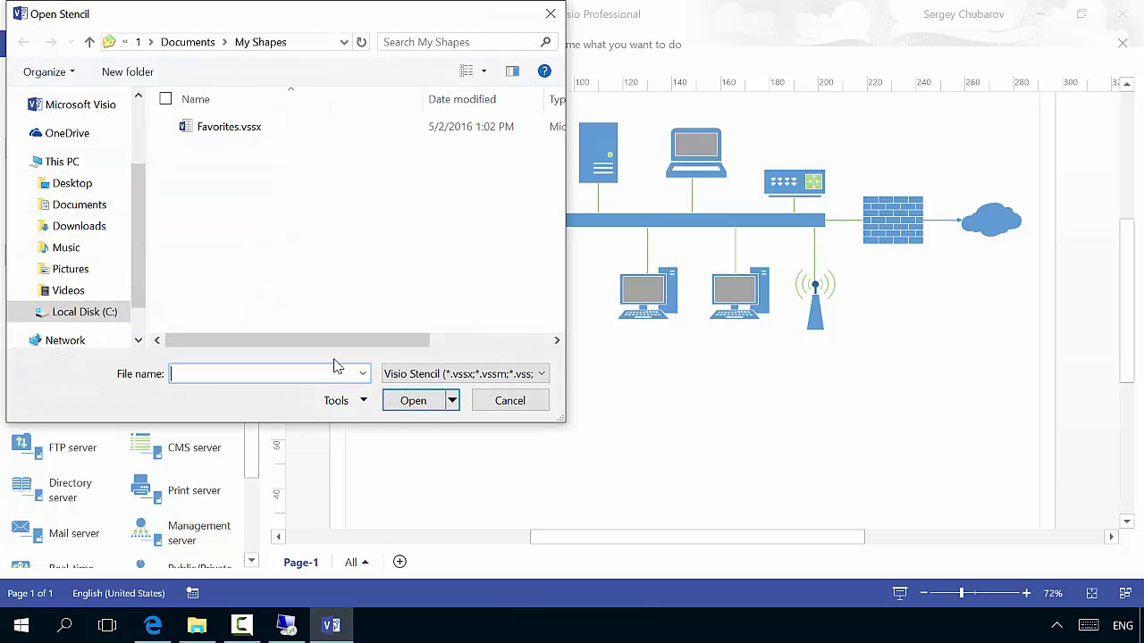
pyautogui.click(79, 226)
pyautogui.click(224, 130)
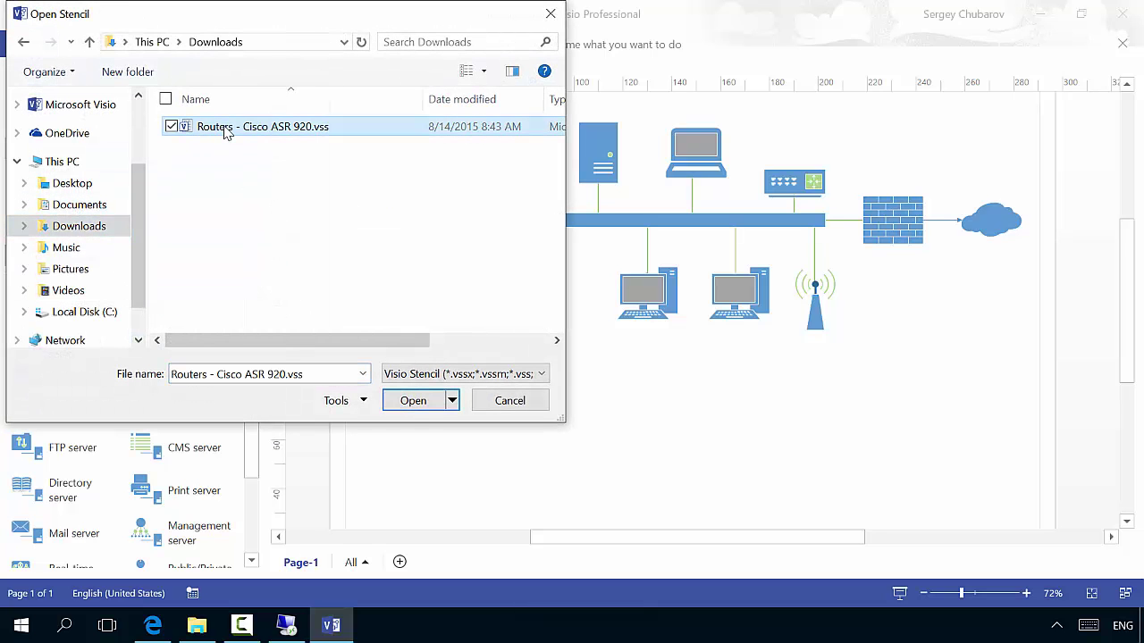
pyautogui.click(410, 401)
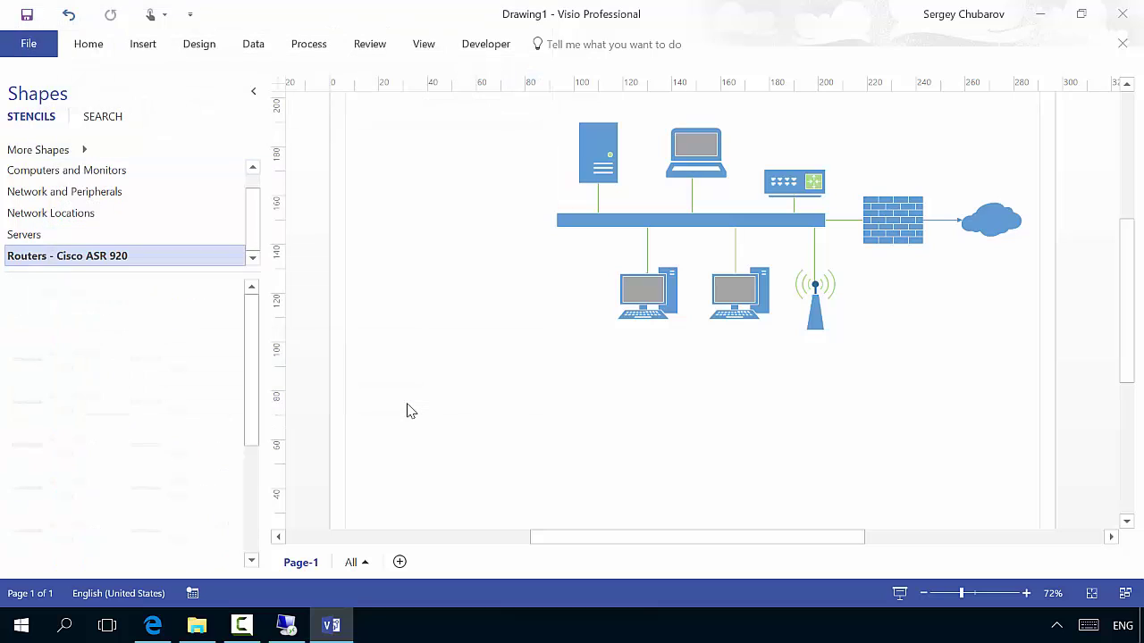
pyautogui.moveTo(256, 347); pyautogui.dragTo(249, 389)
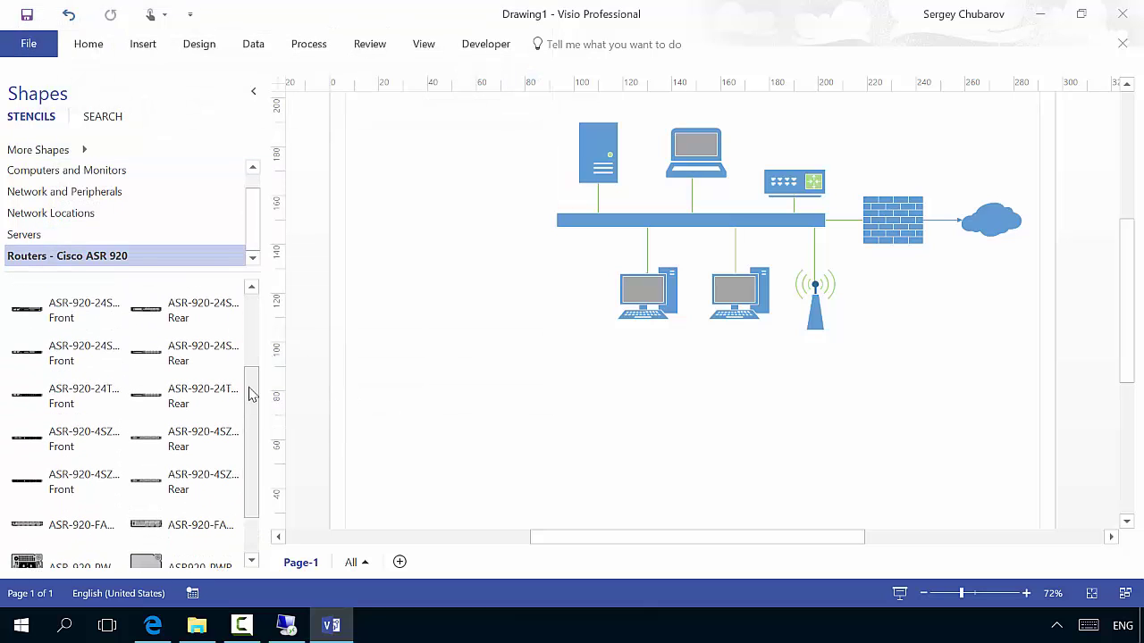
# - Place the first ASR-920-12C Front router shape from the Cisco stencil on the page, below and to the left of the two computers
pyautogui.click(253, 335)
pyautogui.moveTo(57, 362); pyautogui.dragTo(528, 368)
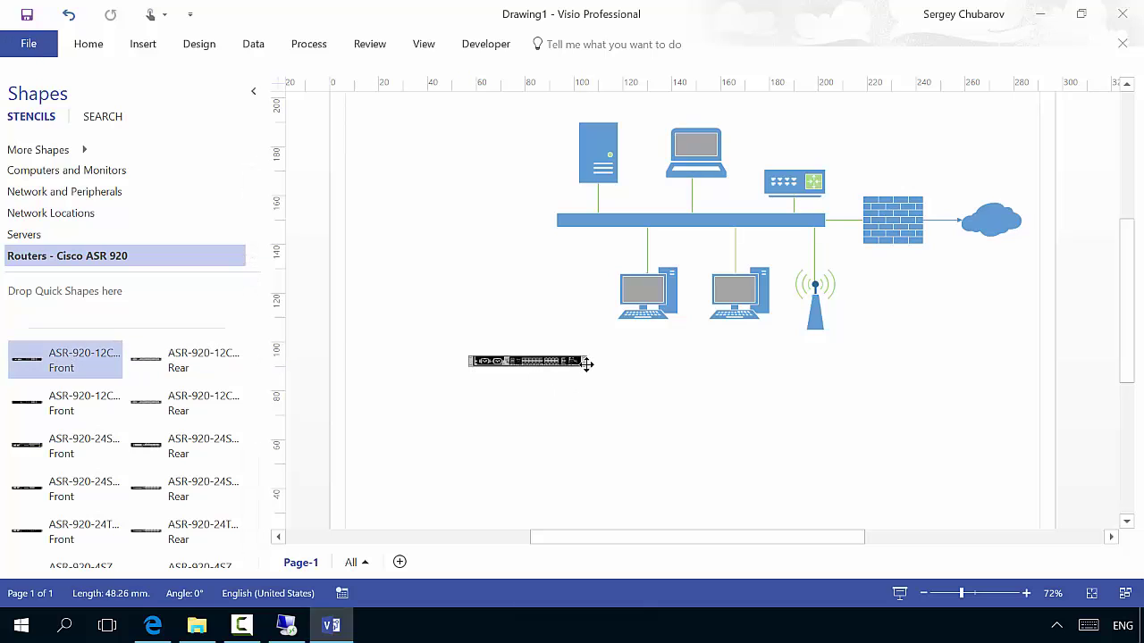
pyautogui.click(550, 362)
pyautogui.moveTo(525, 351); pyautogui.dragTo(526, 322)
pyautogui.click(469, 368)
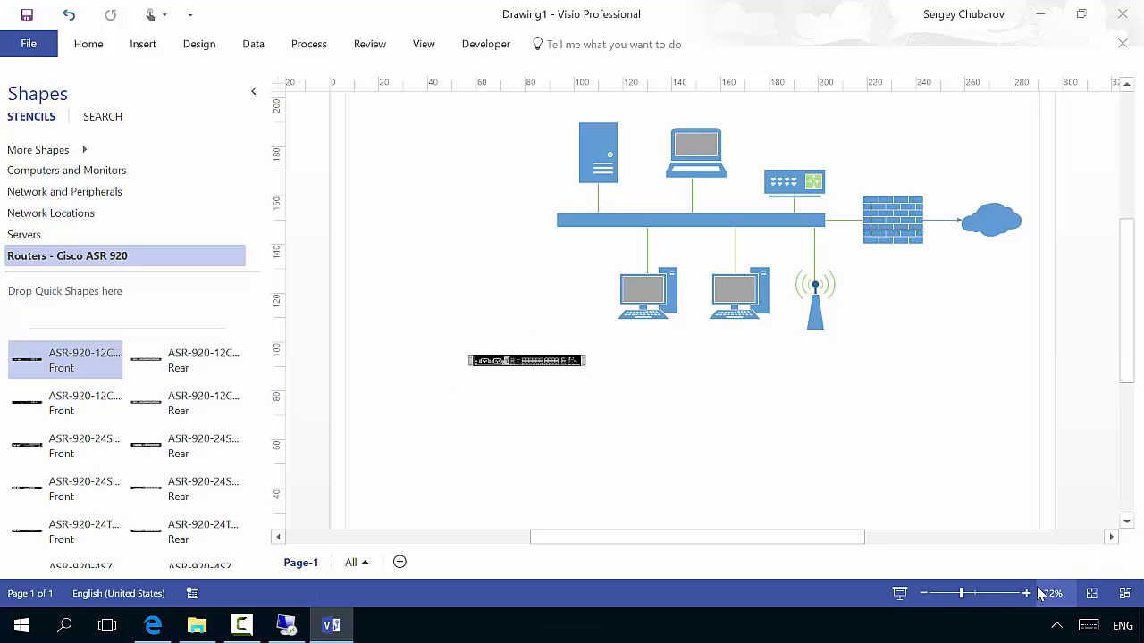
# - Examine the front-panel detail of the placed Cisco router at higher magnification
pyautogui.moveTo(962, 593); pyautogui.dragTo(976, 594)
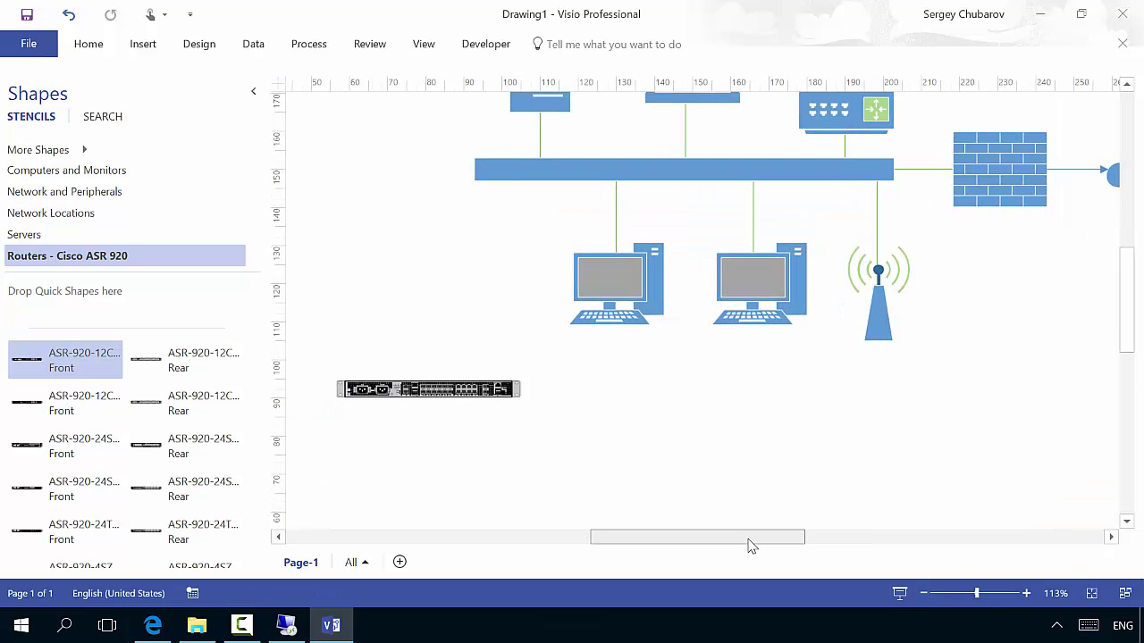
pyautogui.moveTo(749, 540); pyautogui.dragTo(684, 538)
pyautogui.click(994, 594)
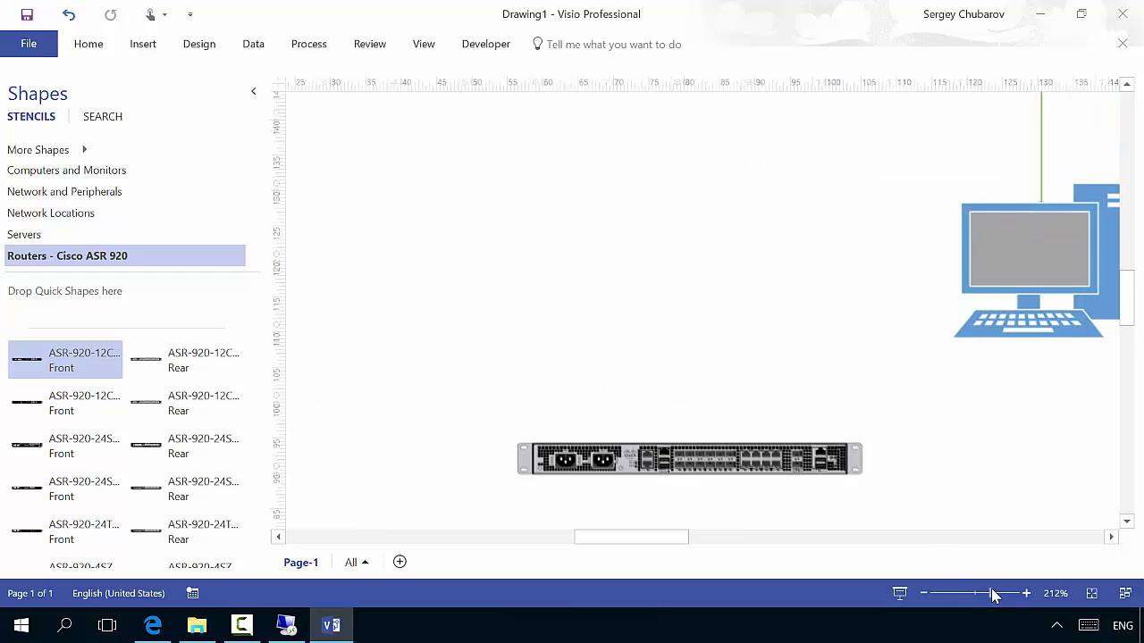
pyautogui.click(735, 470)
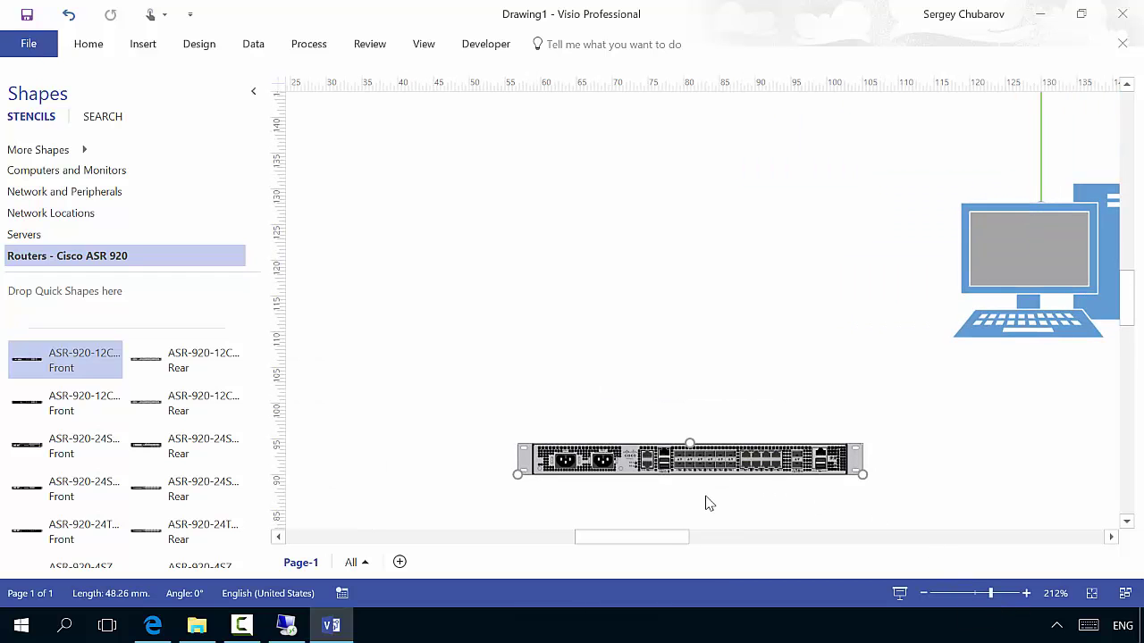
pyautogui.click(706, 487)
pyautogui.scroll(-10, 706, 357)
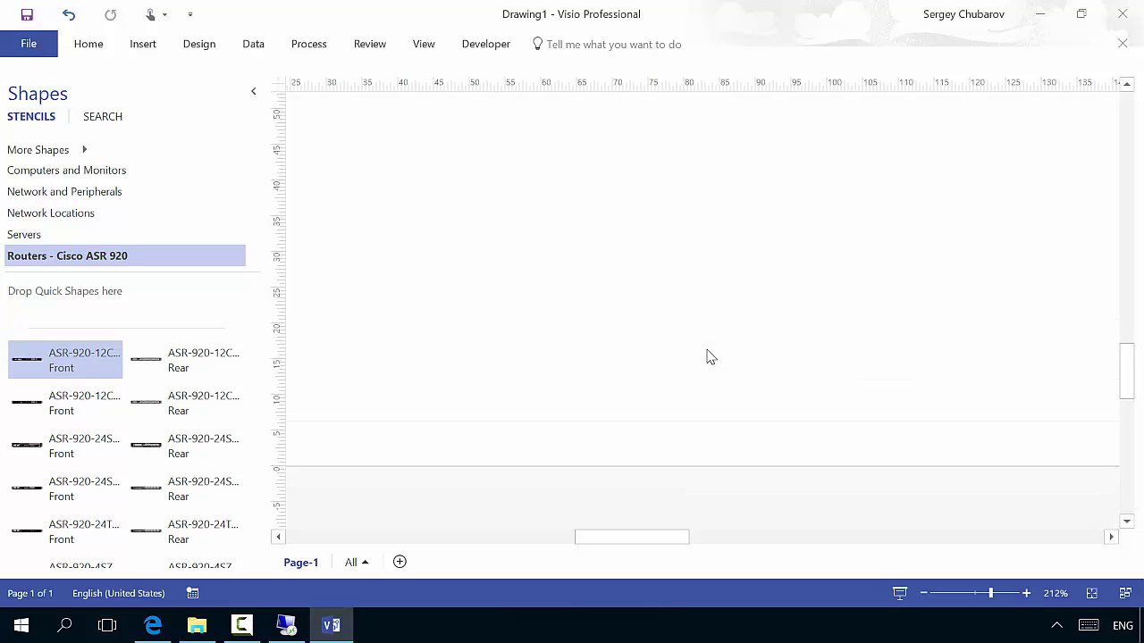
pyautogui.scroll(8, 710, 357)
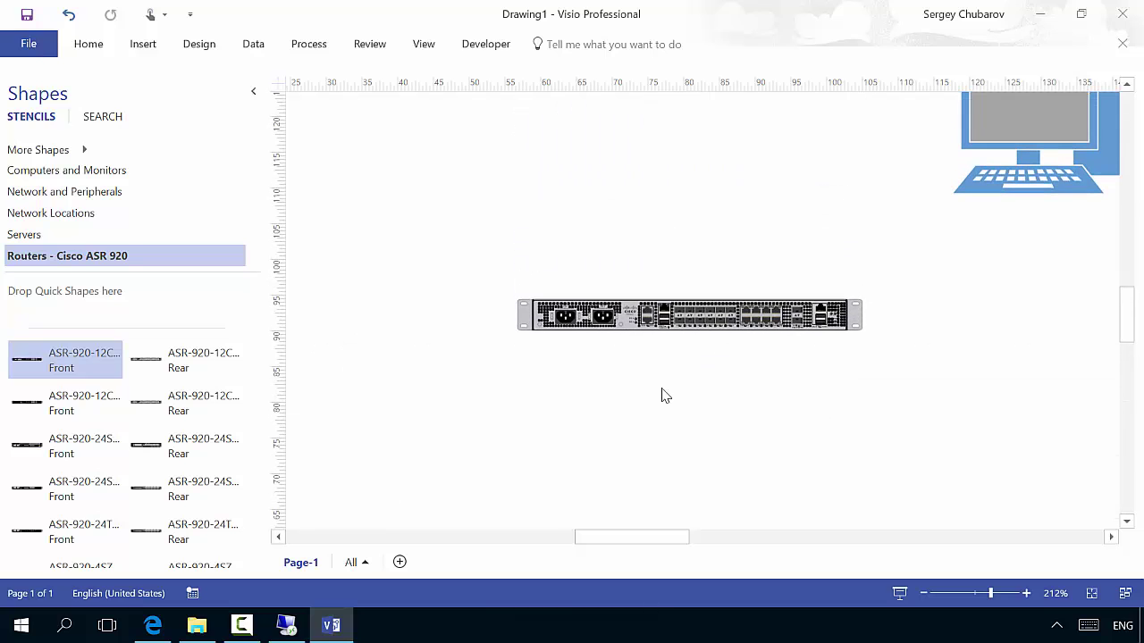
pyautogui.moveTo(975, 594); pyautogui.dragTo(954, 594)
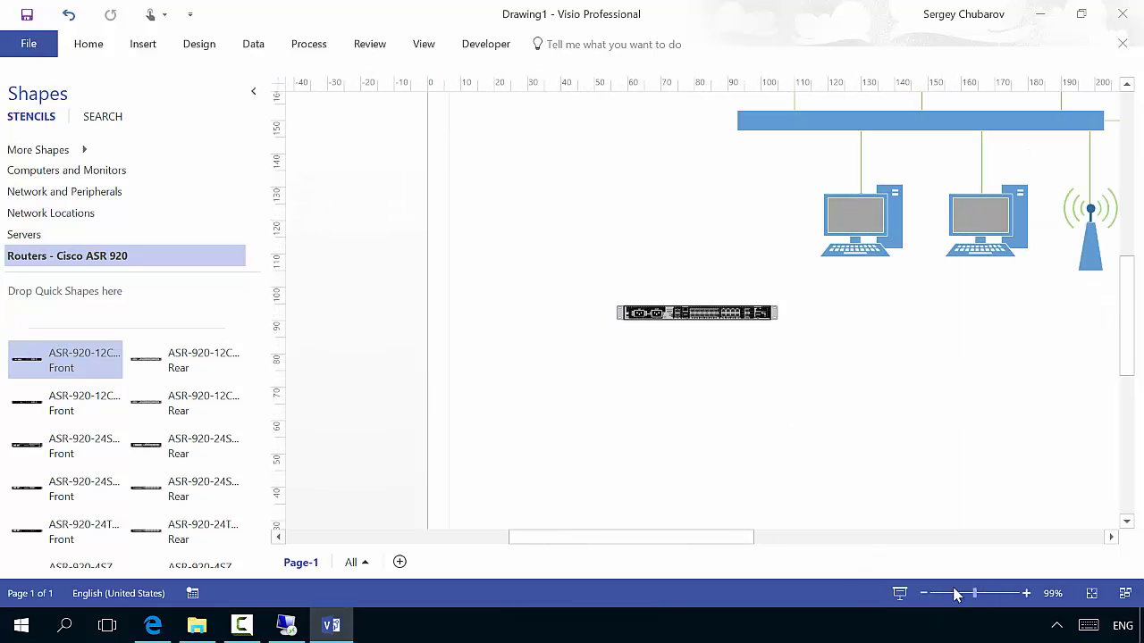
# - Switch to the Edge browser, open bing.com and search for "office 365 visio stencils"
pyautogui.click(153, 626)
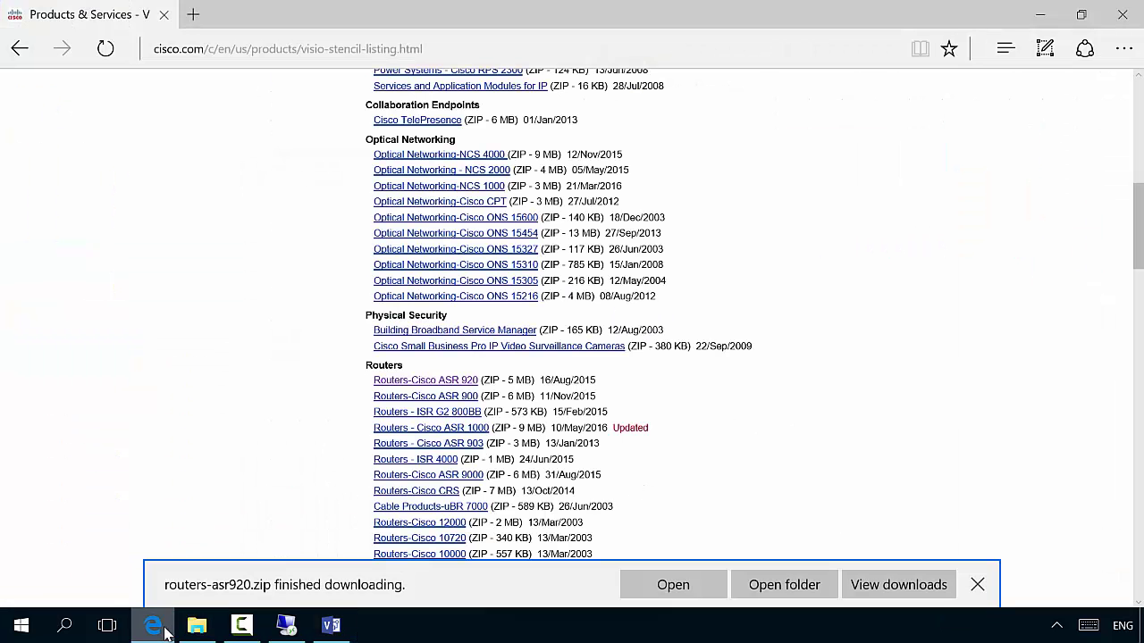
pyautogui.click(357, 48)
pyautogui.write('bing.com/')
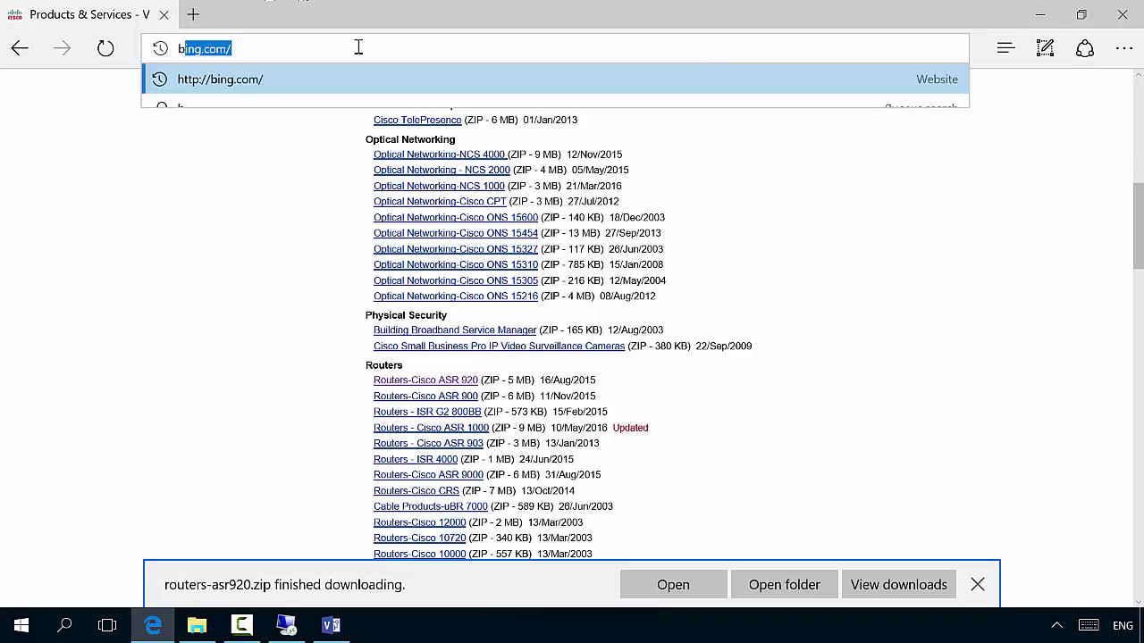
pyautogui.press('Return')
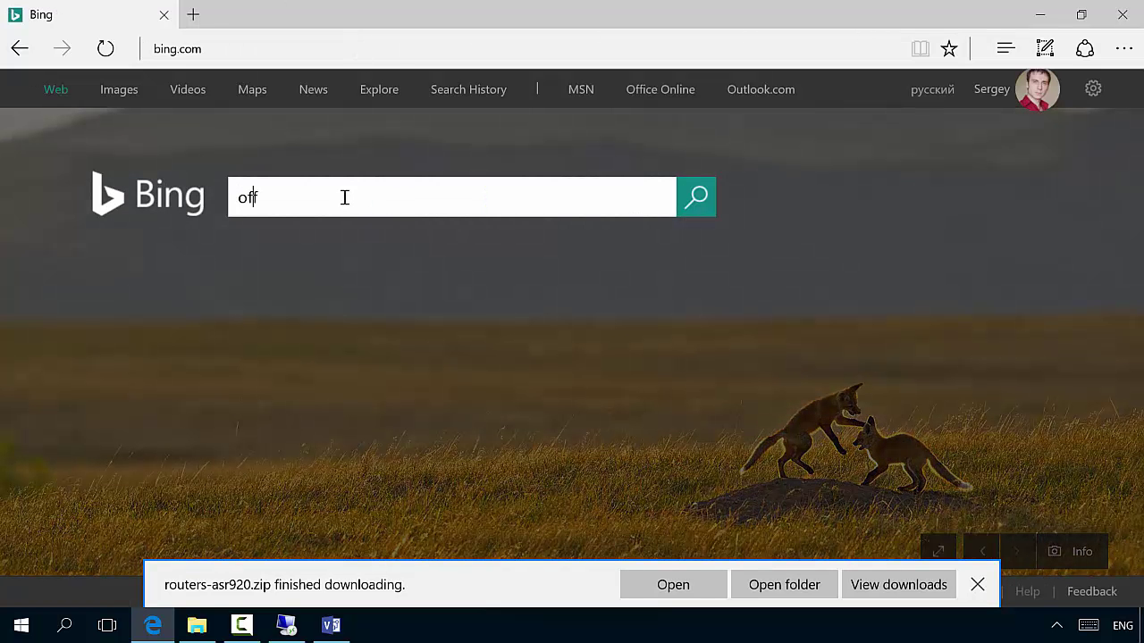
pyautogui.write('office 365 ')
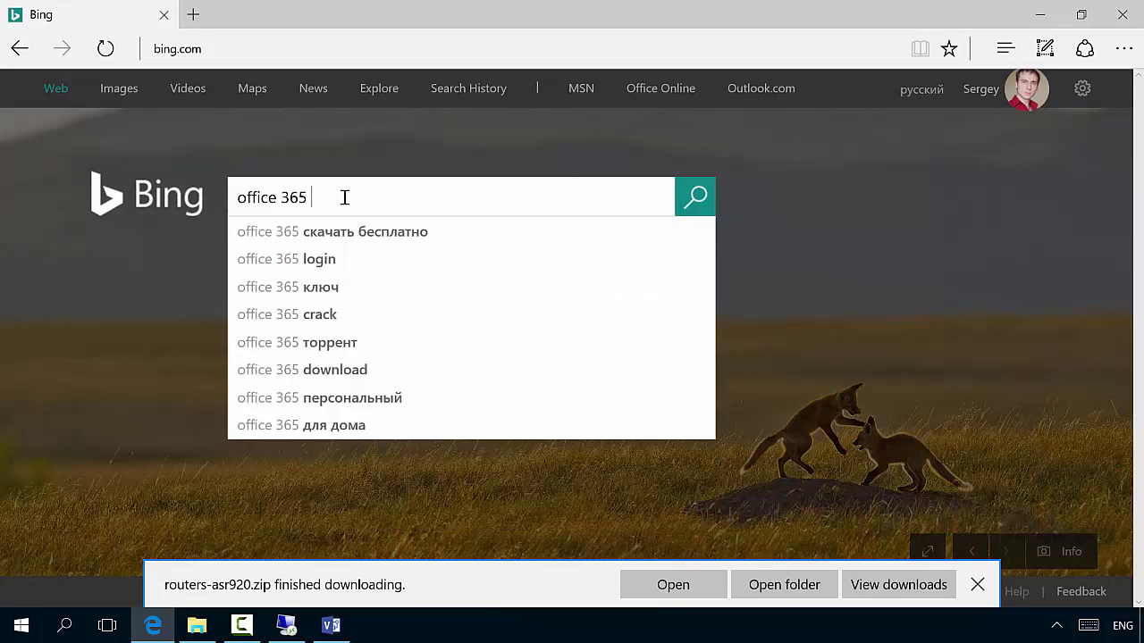
pyautogui.write('visio st')
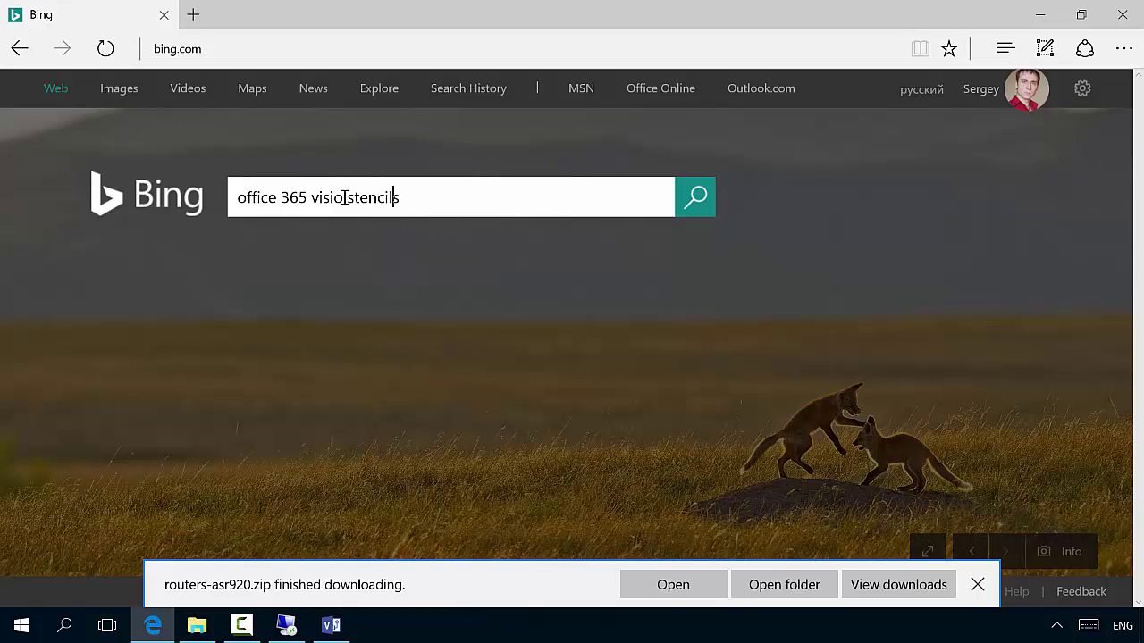
pyautogui.write('encils')
pyautogui.press('Return')
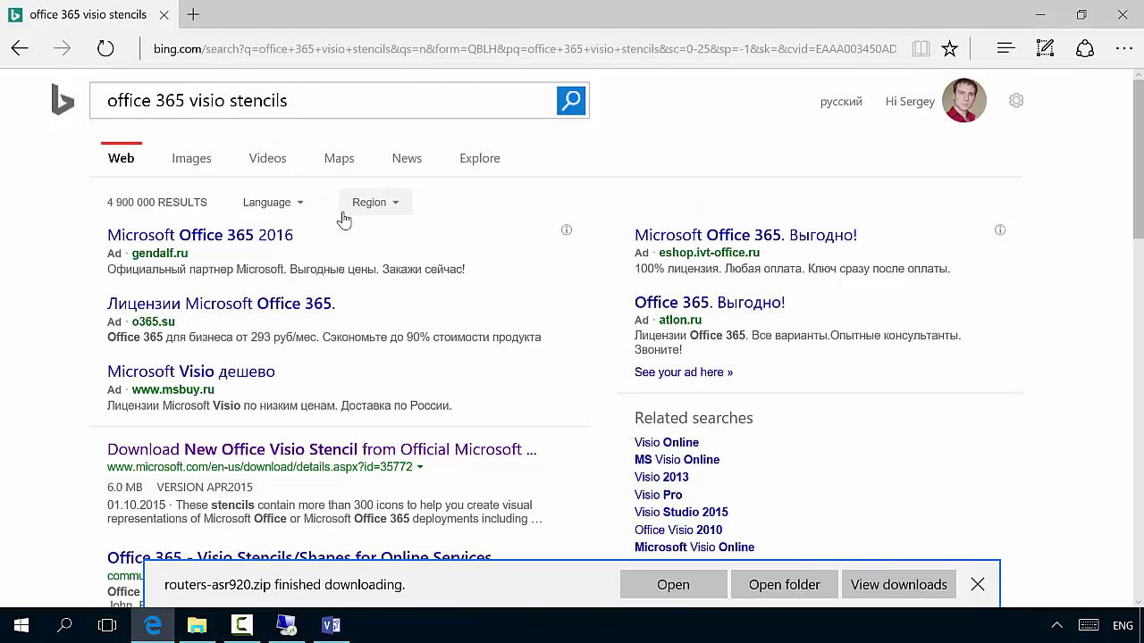
# - Open the Microsoft "New Office Visio Stencil" result and download OfficeSymbols_2014.zip
pyautogui.scroll(-2, 396, 265)
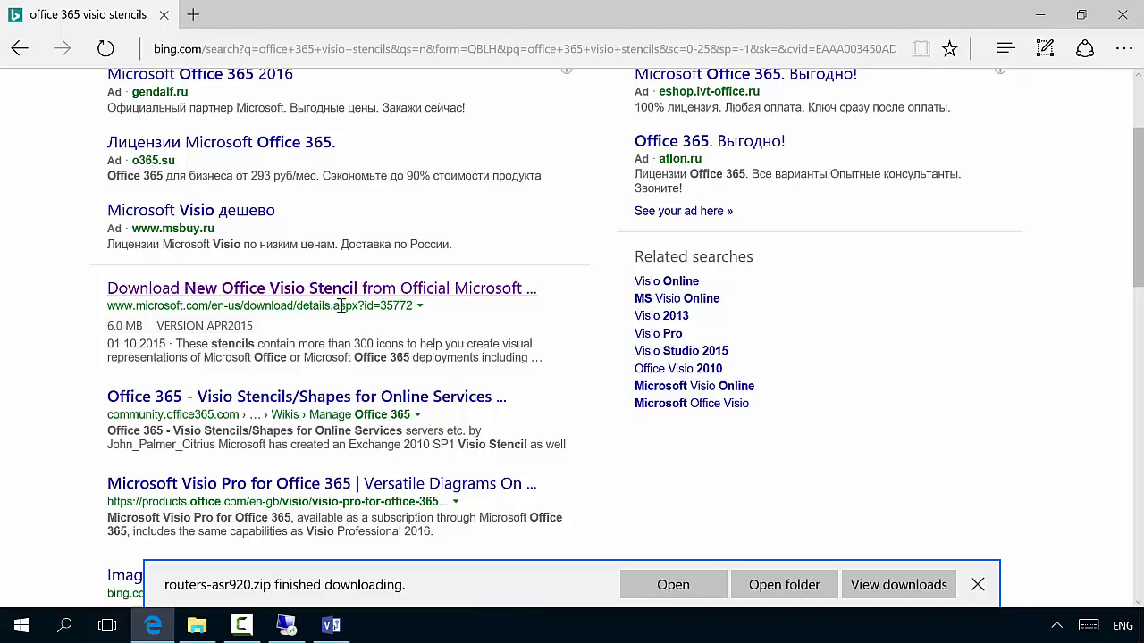
pyautogui.click(351, 292)
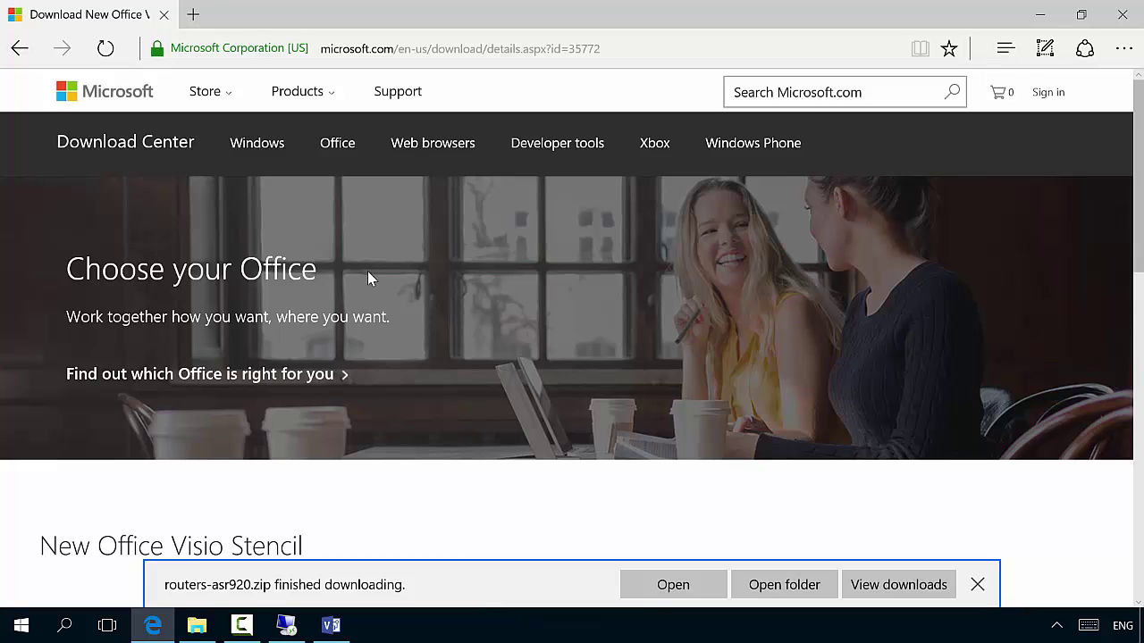
pyautogui.scroll(-3, 369, 277)
pyautogui.scroll(-2, 503, 327)
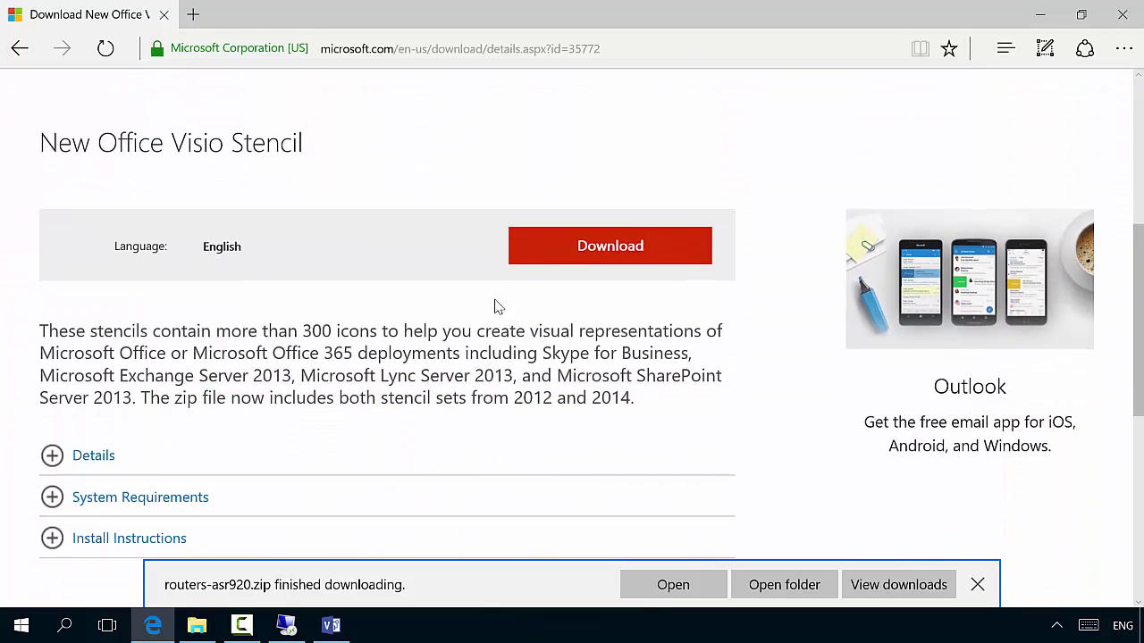
pyautogui.click(600, 259)
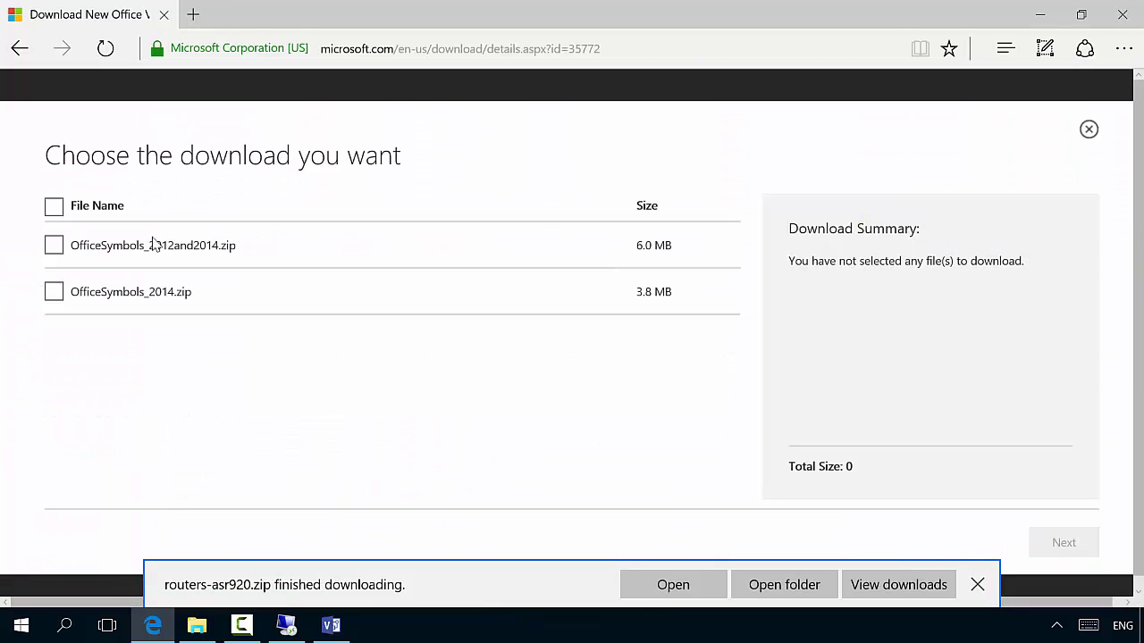
pyautogui.click(54, 295)
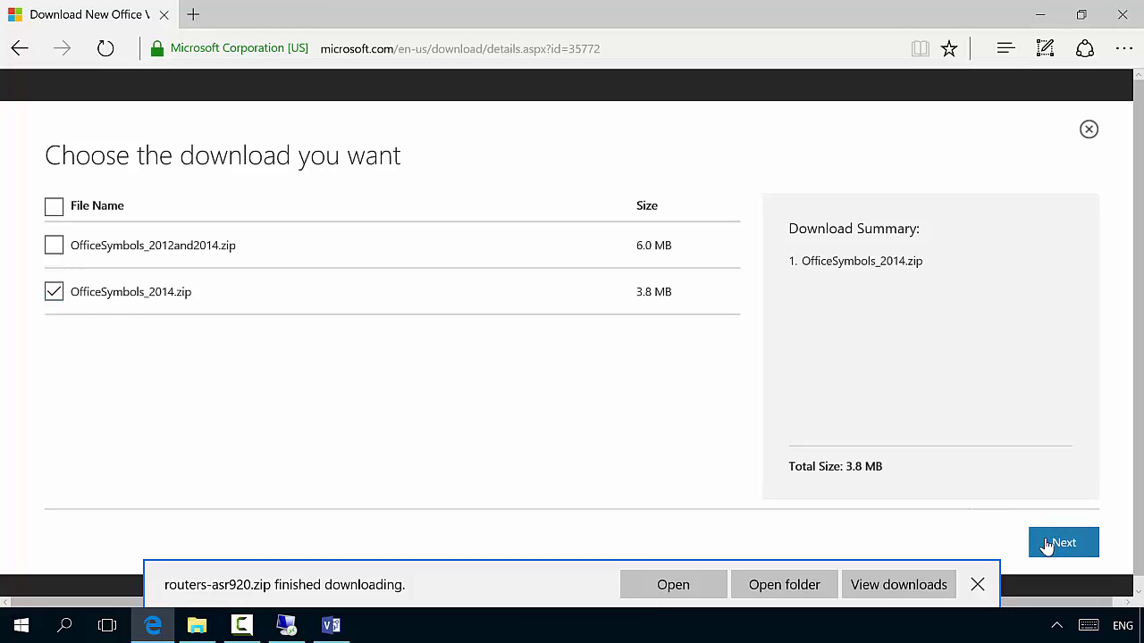
pyautogui.click(1048, 547)
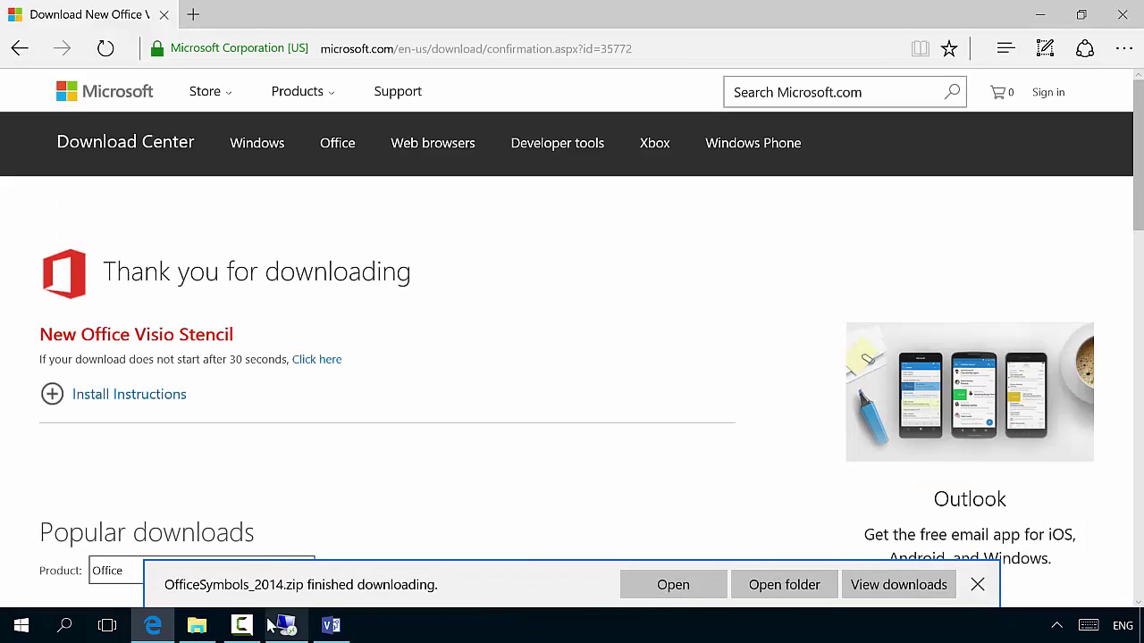
# - Switch to File Explorer and extract OfficeSymbols_2014.zip directly into the Downloads folder with 7-Zip
pyautogui.click(213, 633)
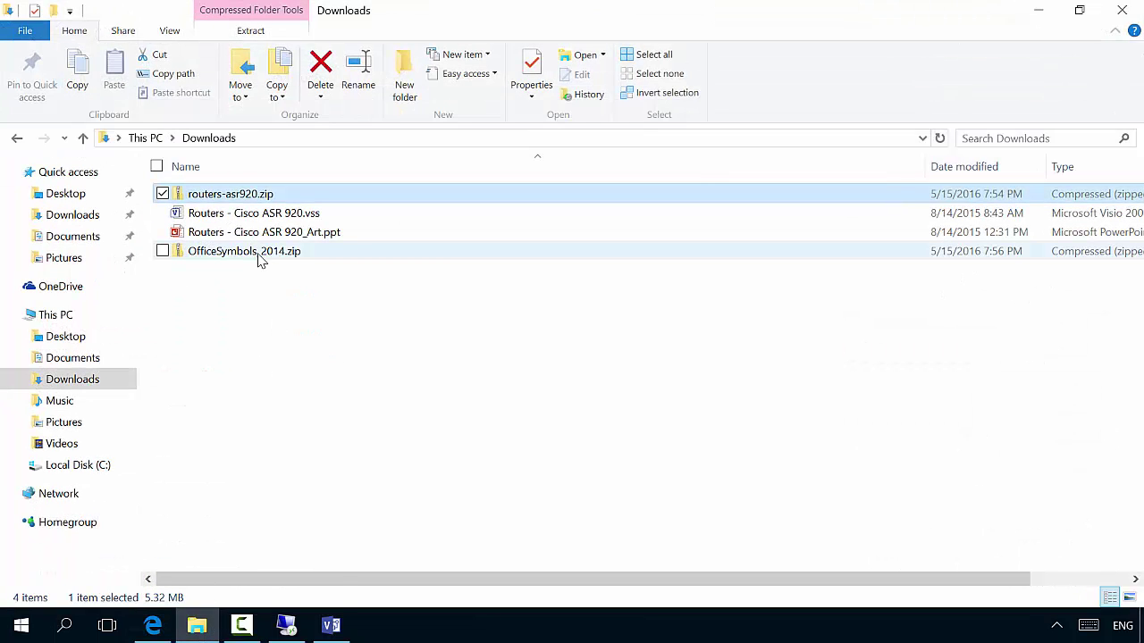
pyautogui.click(255, 258)
pyautogui.rightClick(257, 259)
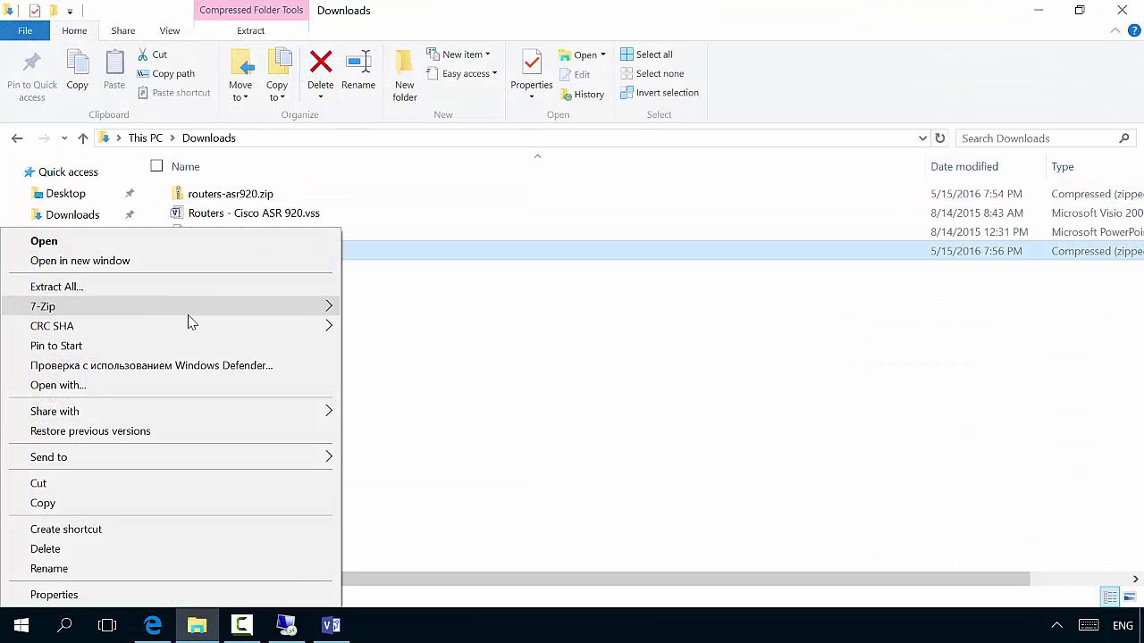
pyautogui.moveTo(326, 308)
pyautogui.click(437, 368)
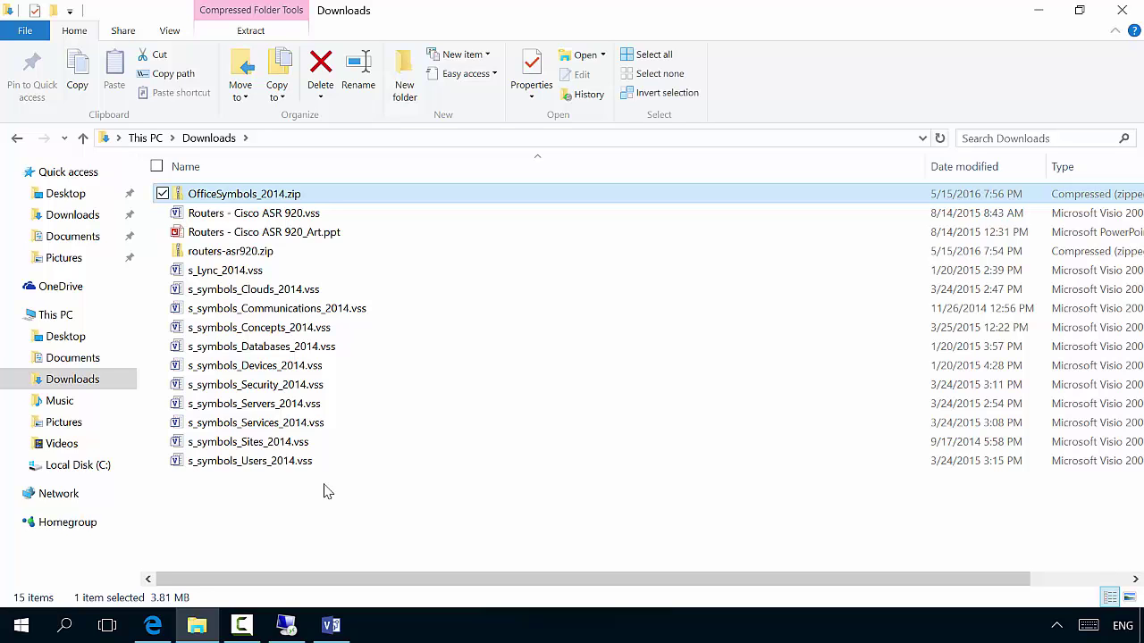
# - Start Visio 2016 and create a blank drawing with metric units
pyautogui.click(21, 624)
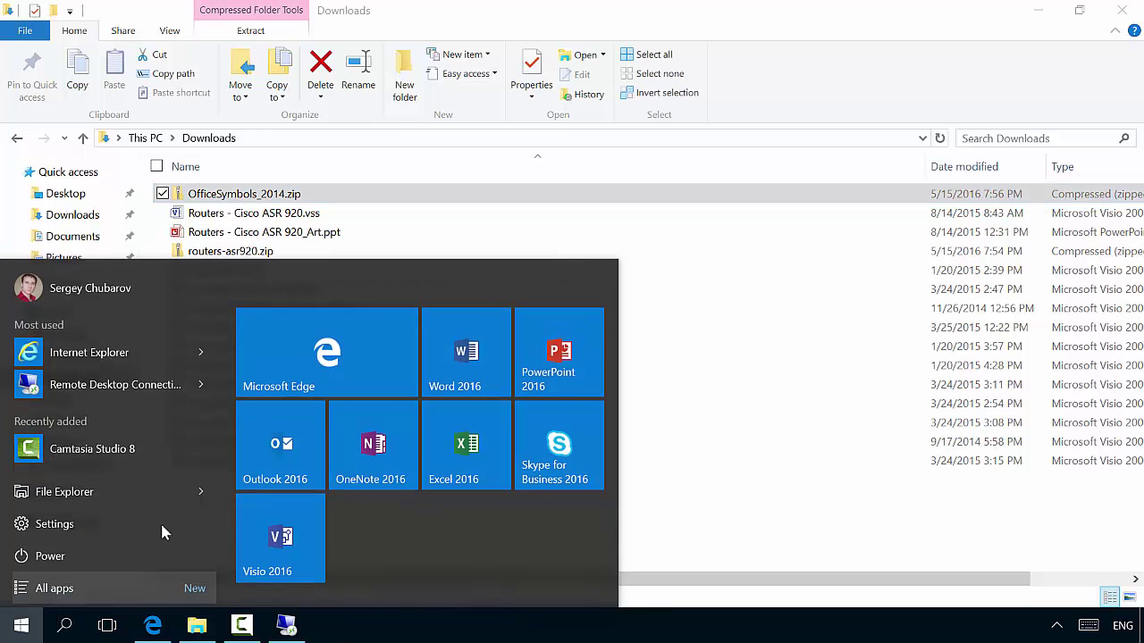
pyautogui.click(252, 541)
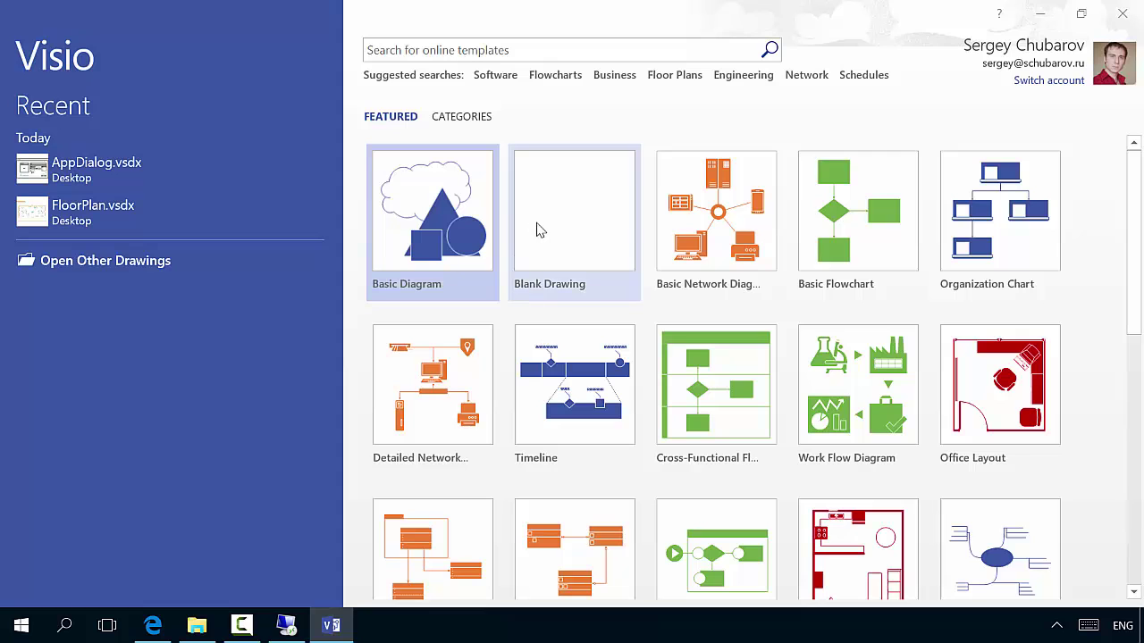
pyautogui.click(538, 230)
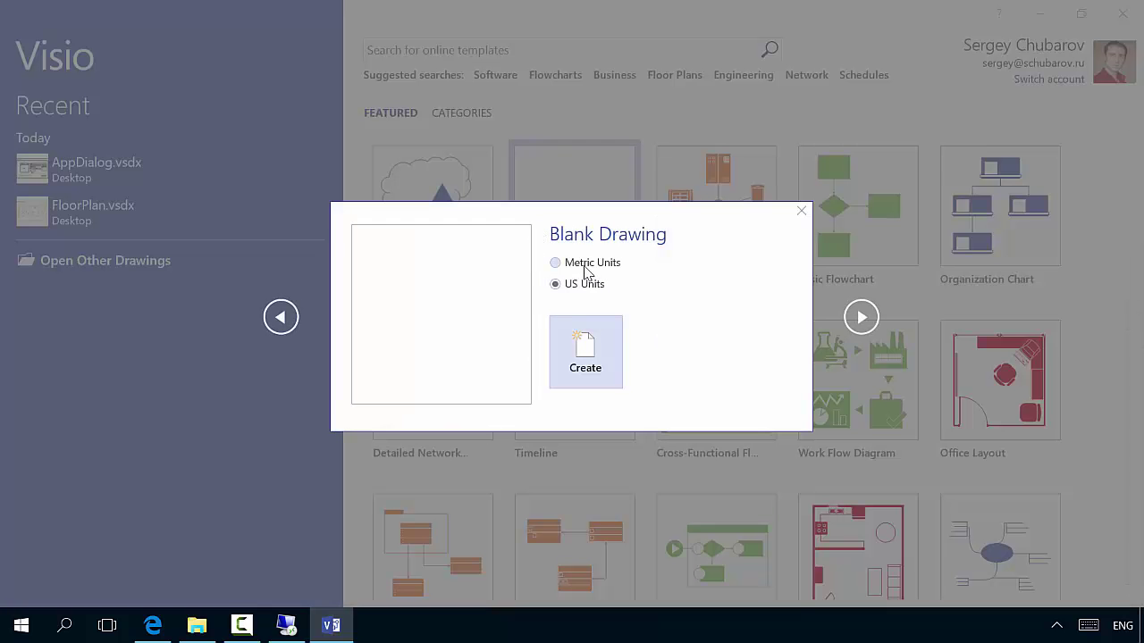
pyautogui.click(588, 264)
pyautogui.click(585, 344)
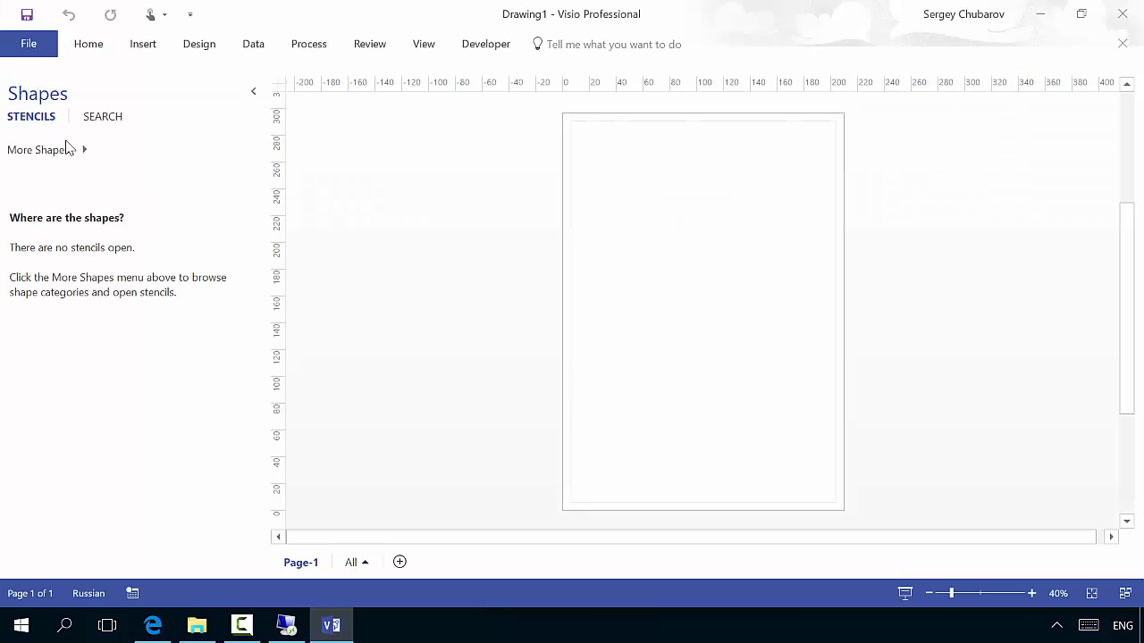
# - Open the stencil file "s_symbols_Clouds_2014.vss" from the Downloads folder
pyautogui.click(67, 148)
pyautogui.click(70, 150)
pyautogui.click(42, 156)
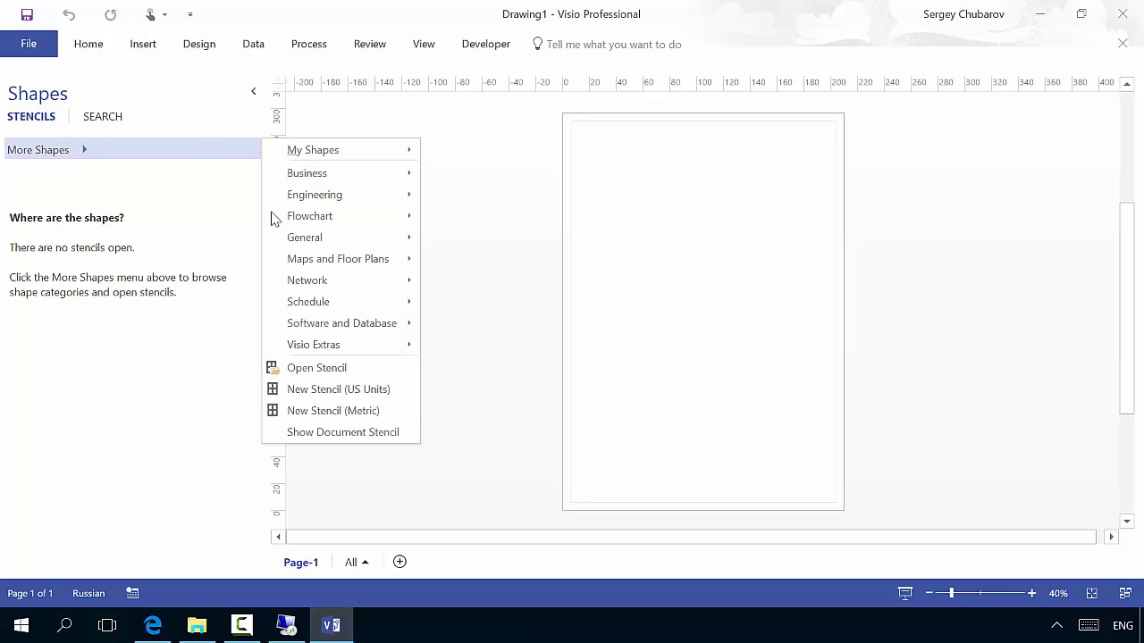
pyautogui.click(312, 375)
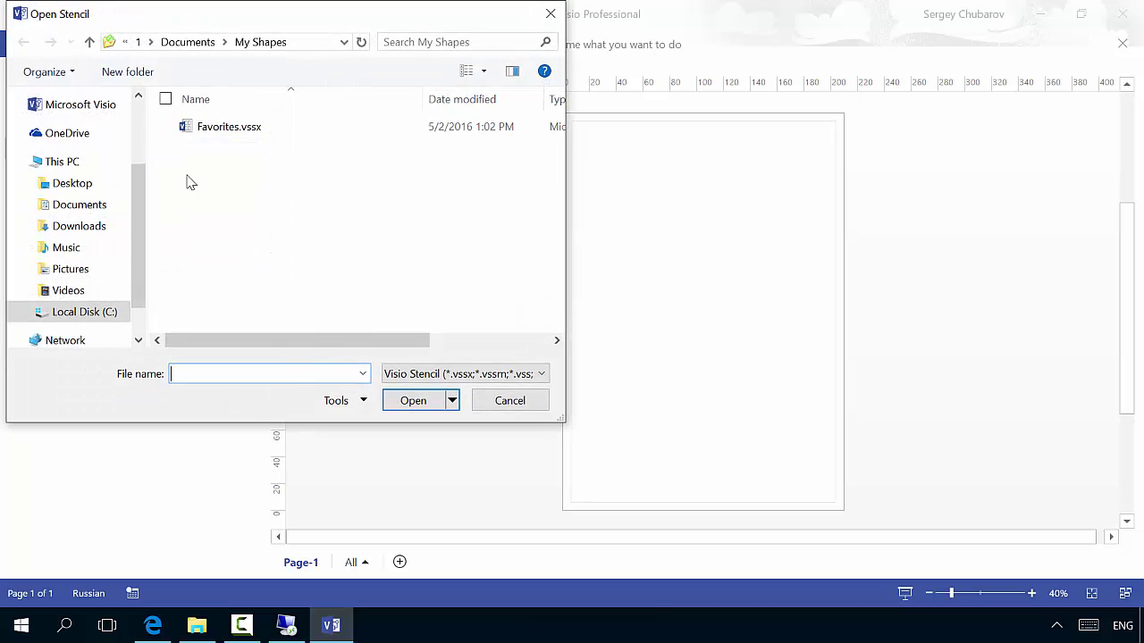
pyautogui.doubleClick(262, 163)
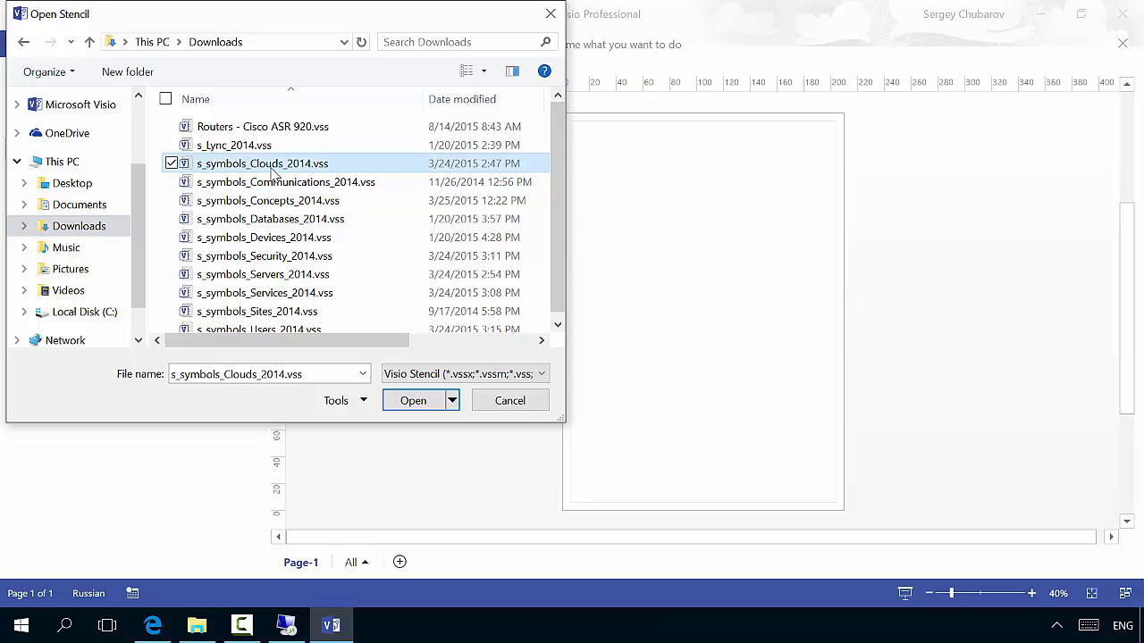
# - Add an Office 365 Cloud shape to the page and move it near the page's upper-right corner
pyautogui.moveTo(66, 297); pyautogui.dragTo(690, 223)
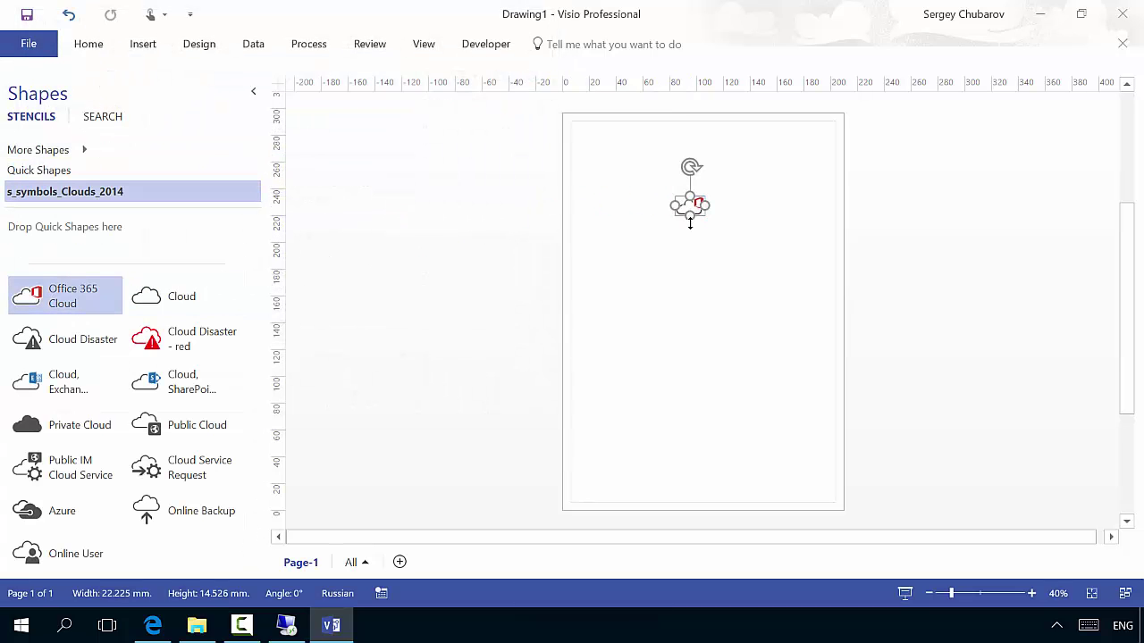
pyautogui.click(710, 271)
pyautogui.moveTo(680, 208); pyautogui.dragTo(795, 186)
pyautogui.click(703, 290)
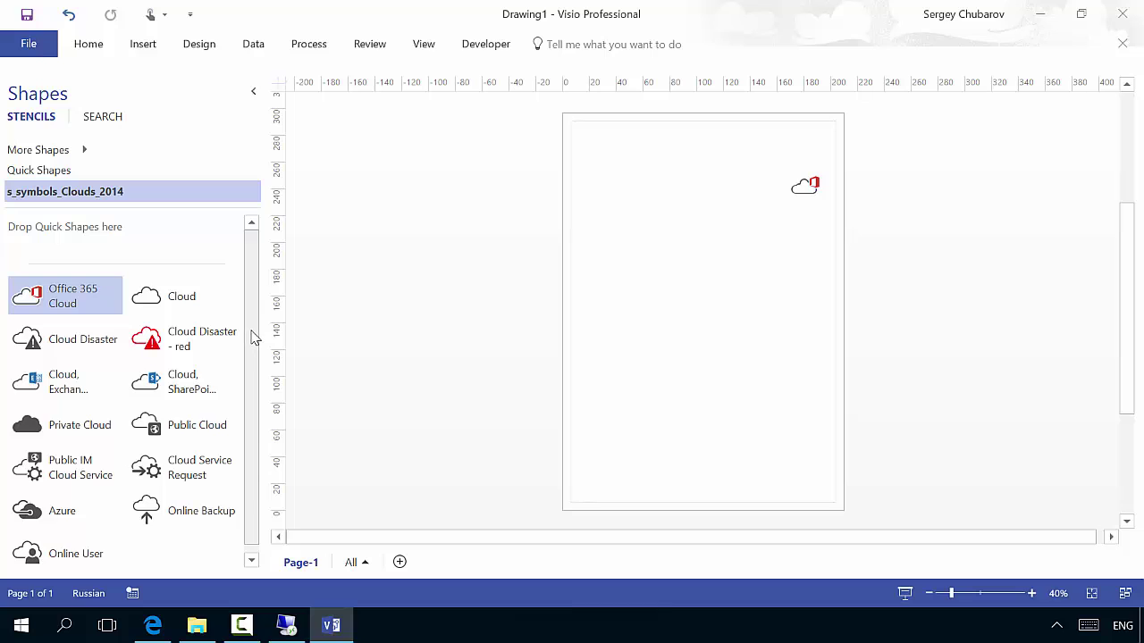
# - Open the stencil file "s_symbols_Servers_2014.vss" from the Downloads folder and widen the Shapes pane to three columns
pyautogui.scroll(-1, 247, 366)
pyautogui.scroll(1, 250, 351)
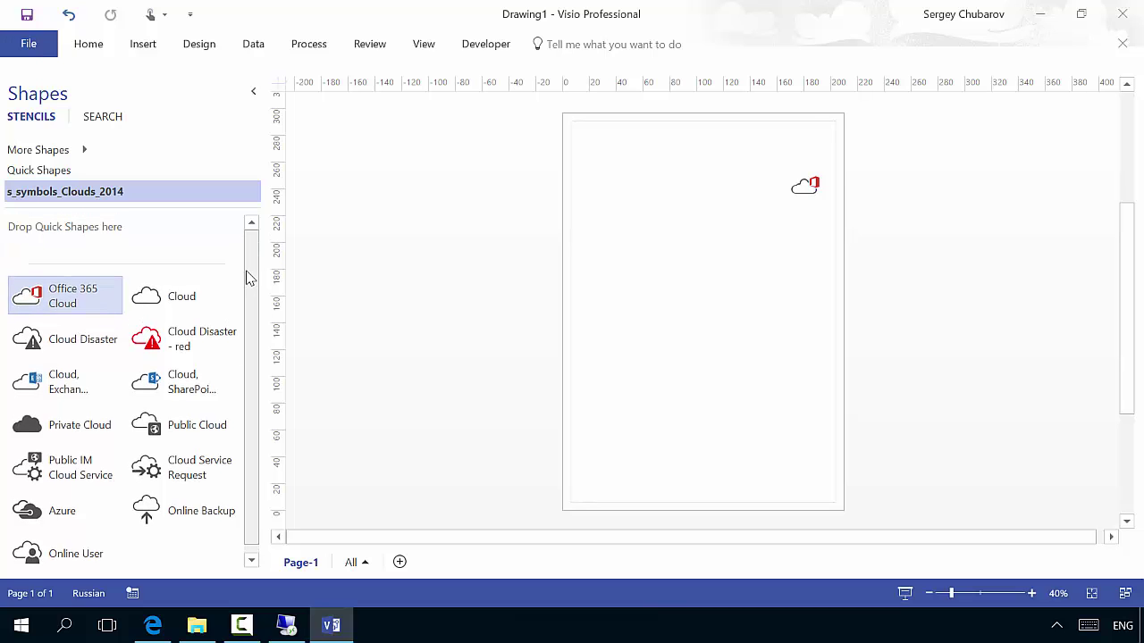
pyautogui.click(85, 150)
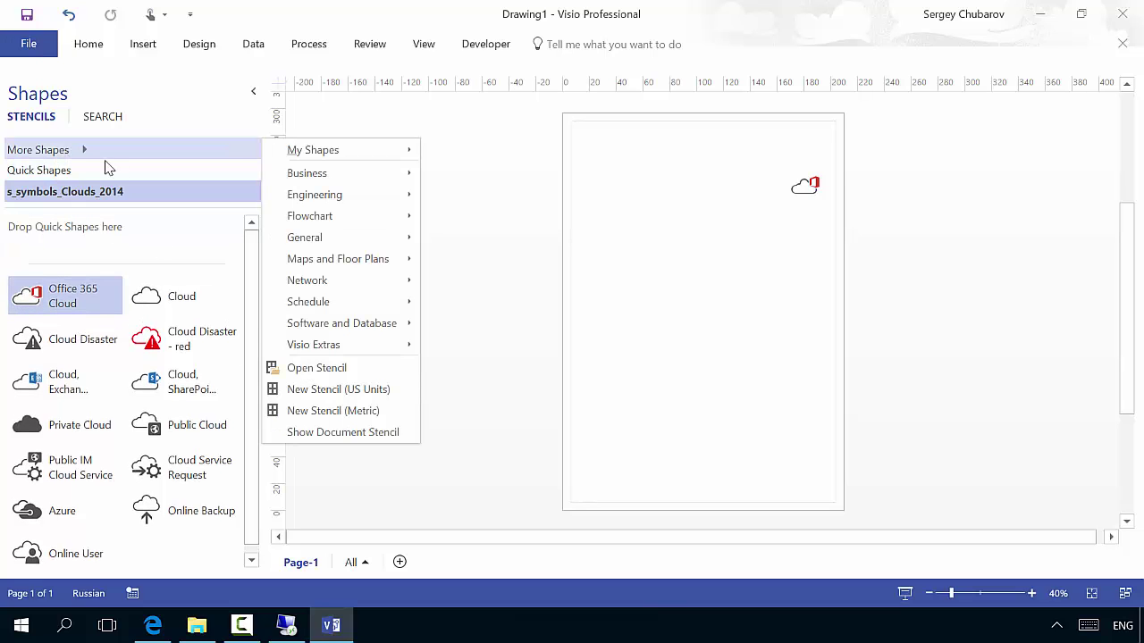
pyautogui.click(300, 368)
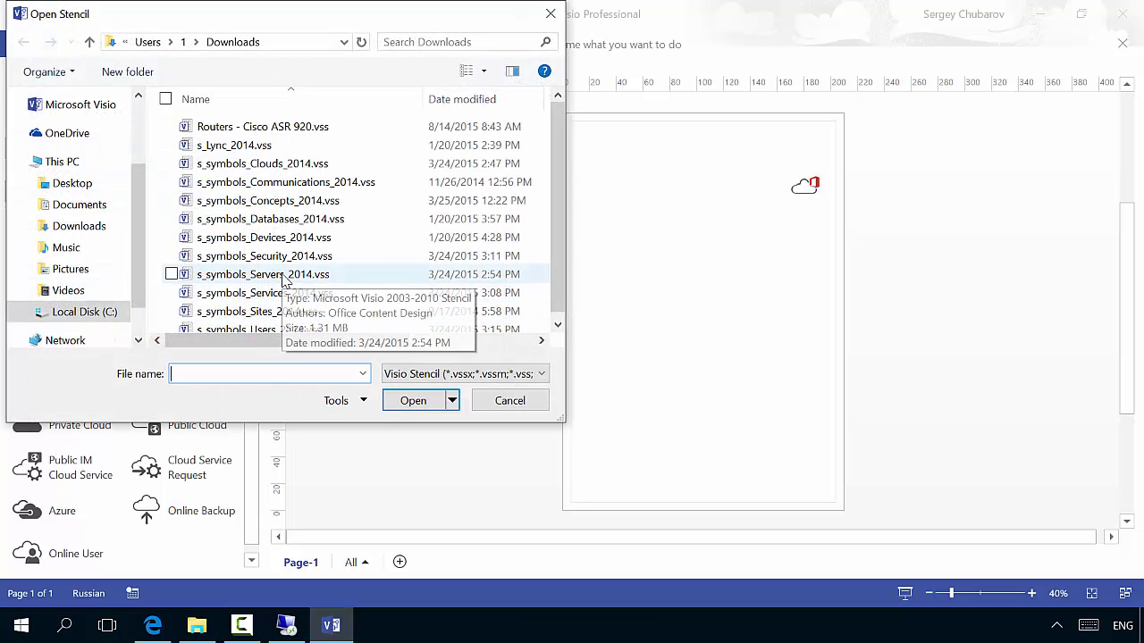
pyautogui.doubleClick(268, 274)
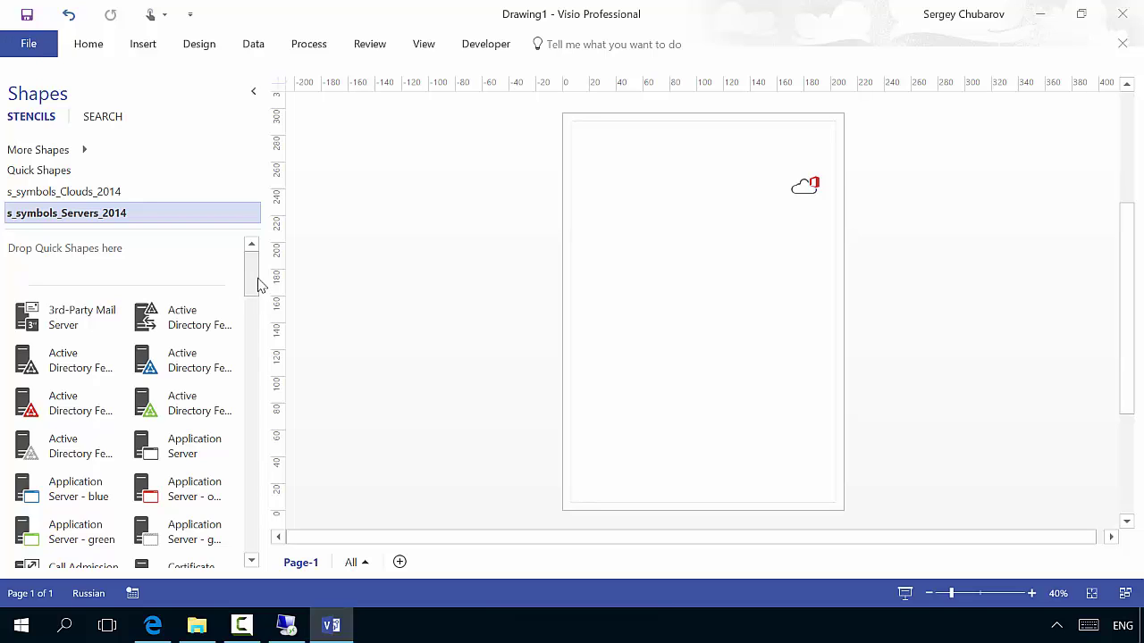
pyautogui.moveTo(283, 265); pyautogui.dragTo(360, 262)
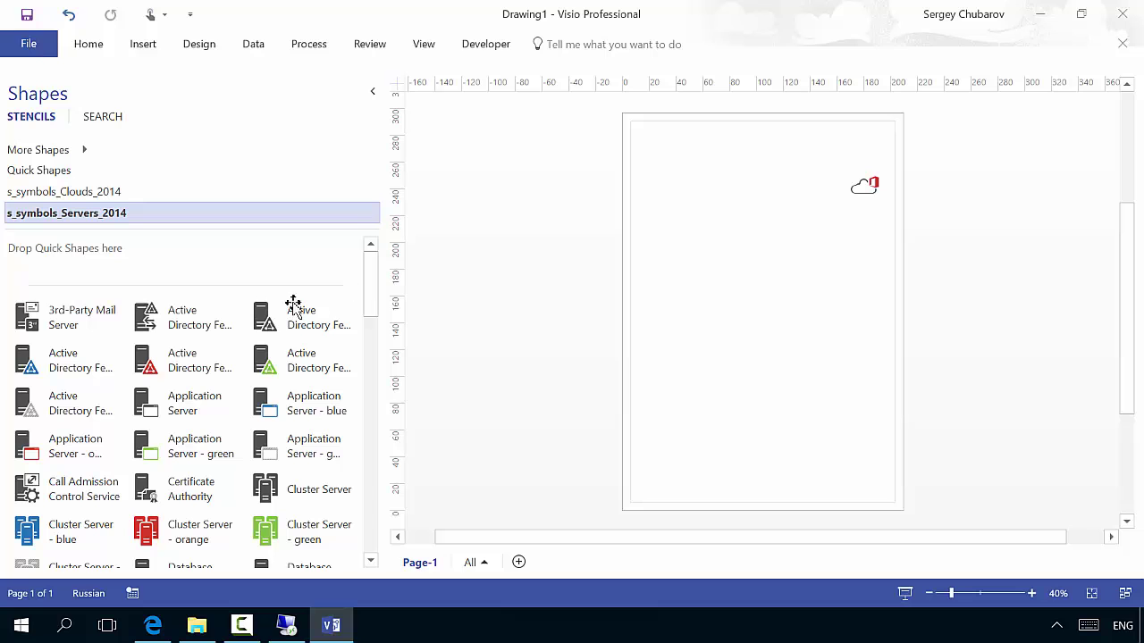
# - Add a Domain Controller shape from the servers stencil to the upper middle of the page
pyautogui.moveTo(374, 291); pyautogui.dragTo(370, 351)
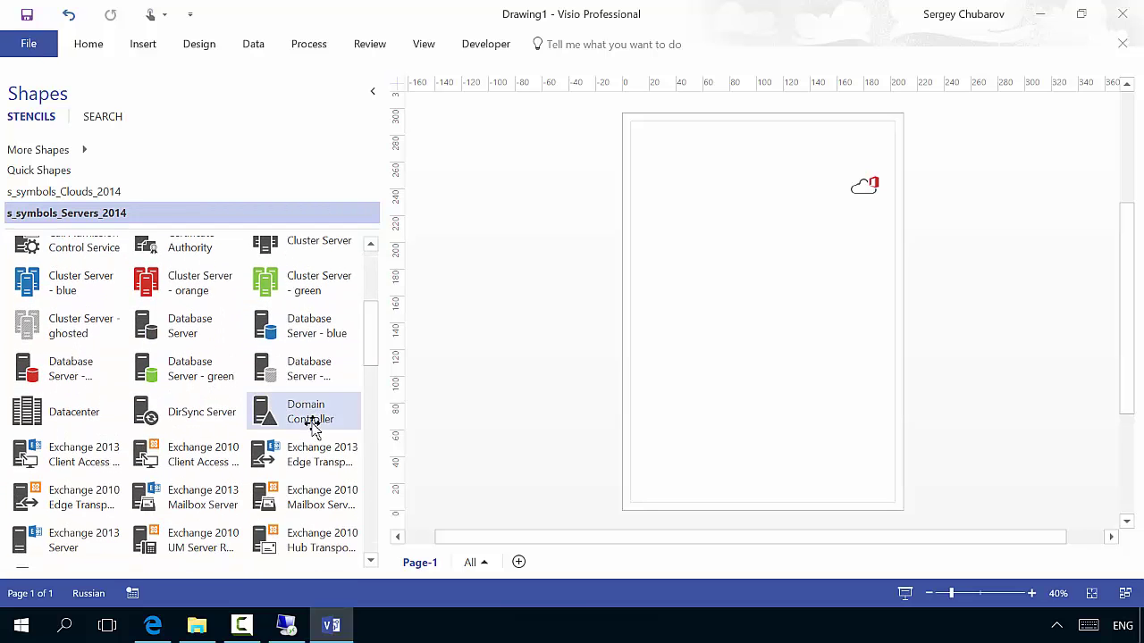
pyautogui.moveTo(312, 431); pyautogui.dragTo(722, 213)
pyautogui.click(534, 342)
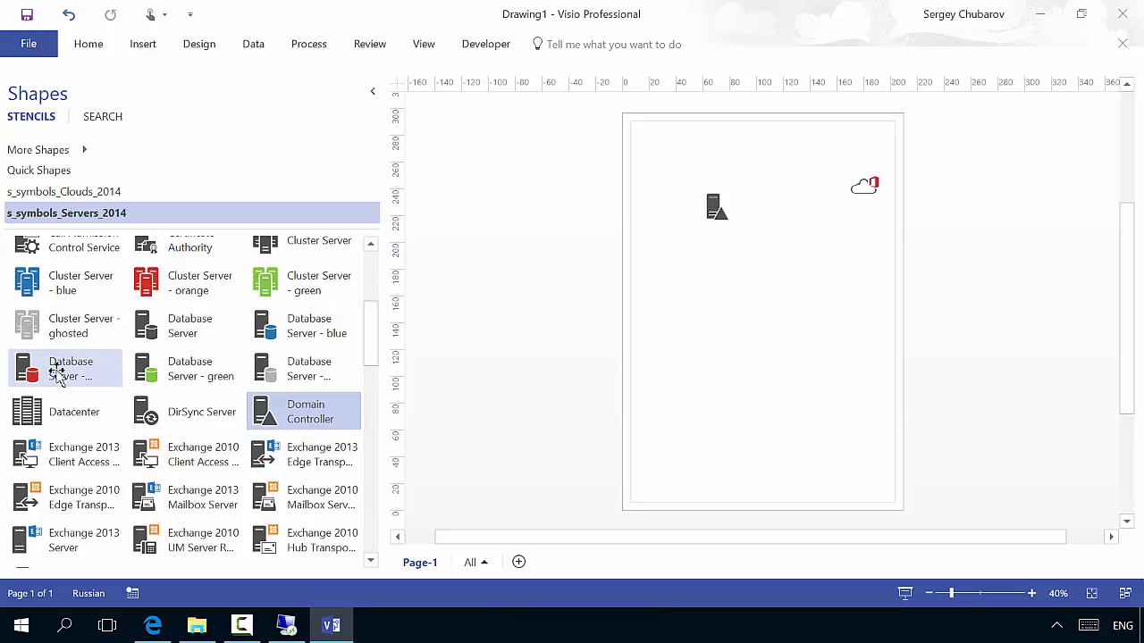
# - Add the grey Database Server shape to the page and align it to the right of the Domain Controller
pyautogui.click(284, 375)
pyautogui.moveTo(285, 376); pyautogui.dragTo(766, 234)
pyautogui.click(738, 297)
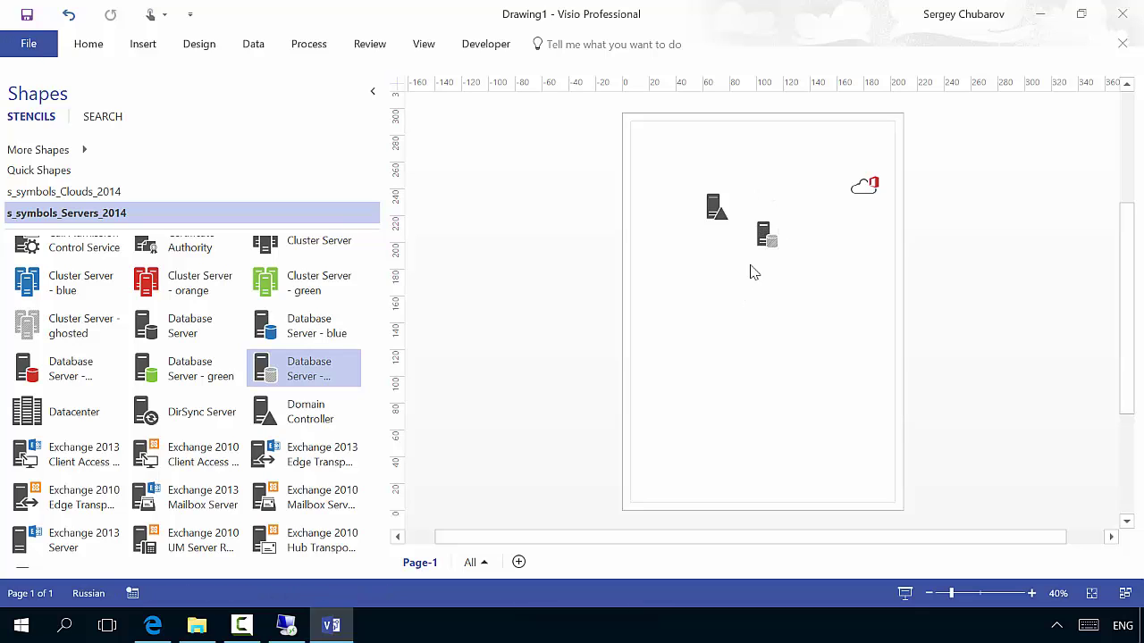
pyautogui.click(765, 234)
pyautogui.moveTo(766, 234); pyautogui.dragTo(759, 205)
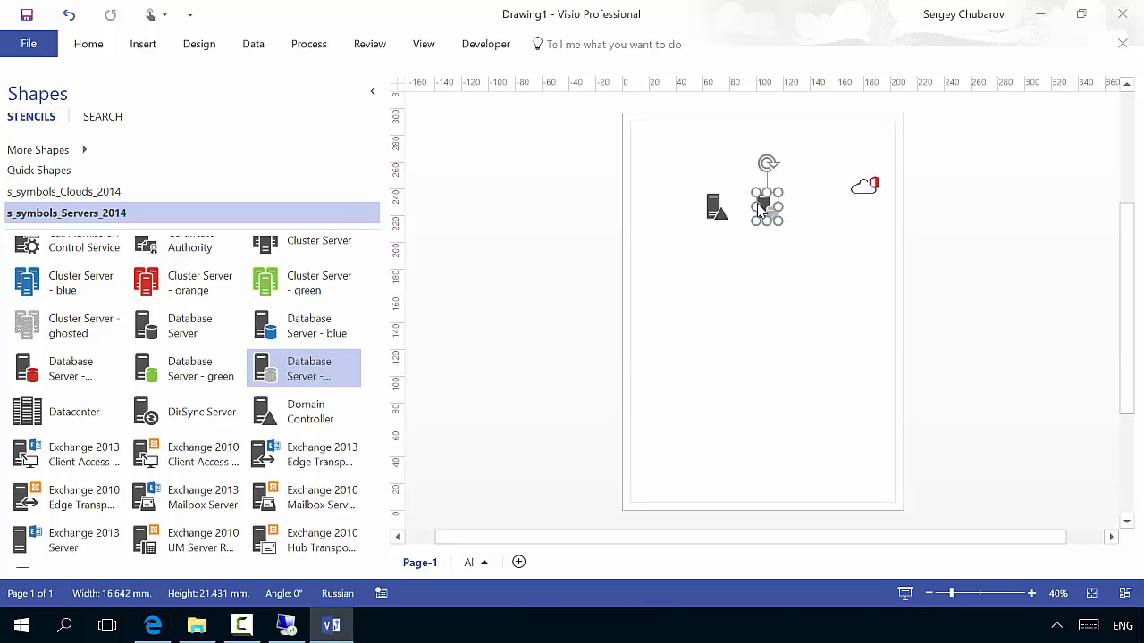
pyautogui.click(710, 290)
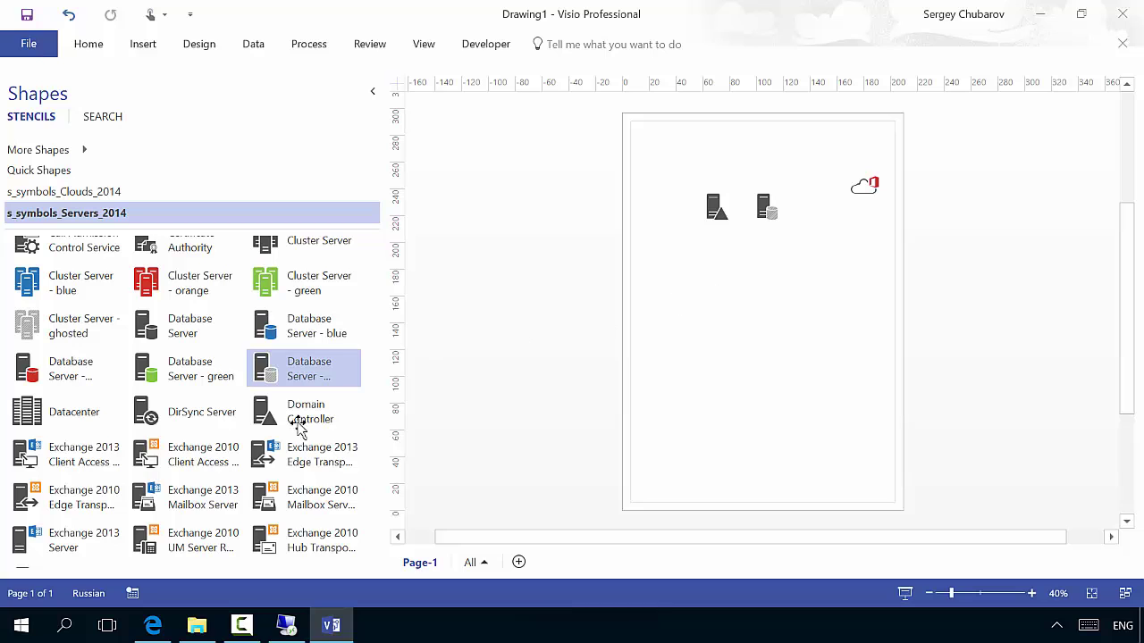
# - Add a SharePoint Server shape and move it in line with the other two servers, right of the Database Server
pyautogui.moveTo(372, 331); pyautogui.dragTo(376, 423)
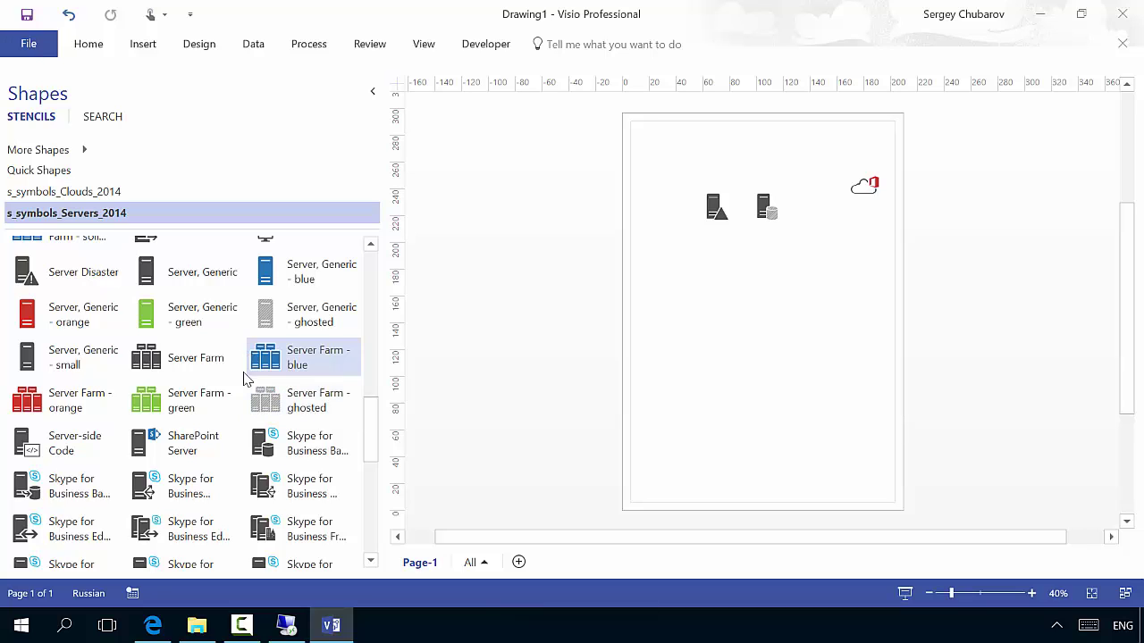
pyautogui.moveTo(163, 439); pyautogui.dragTo(747, 288)
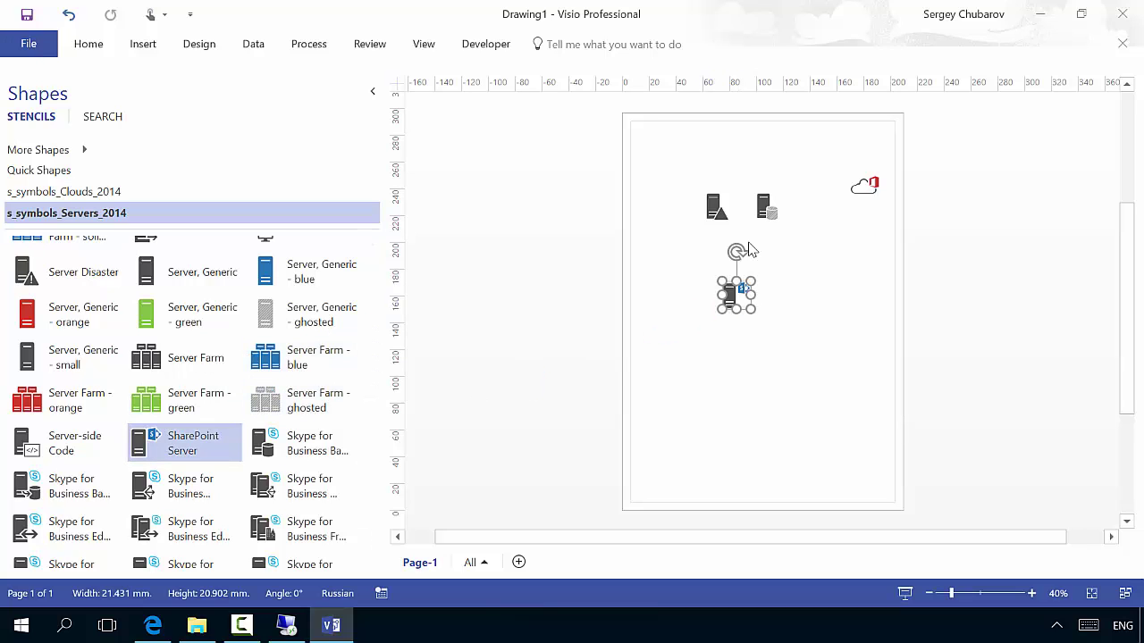
pyautogui.click(797, 314)
pyautogui.click(738, 304)
pyautogui.click(731, 292)
pyautogui.click(820, 292)
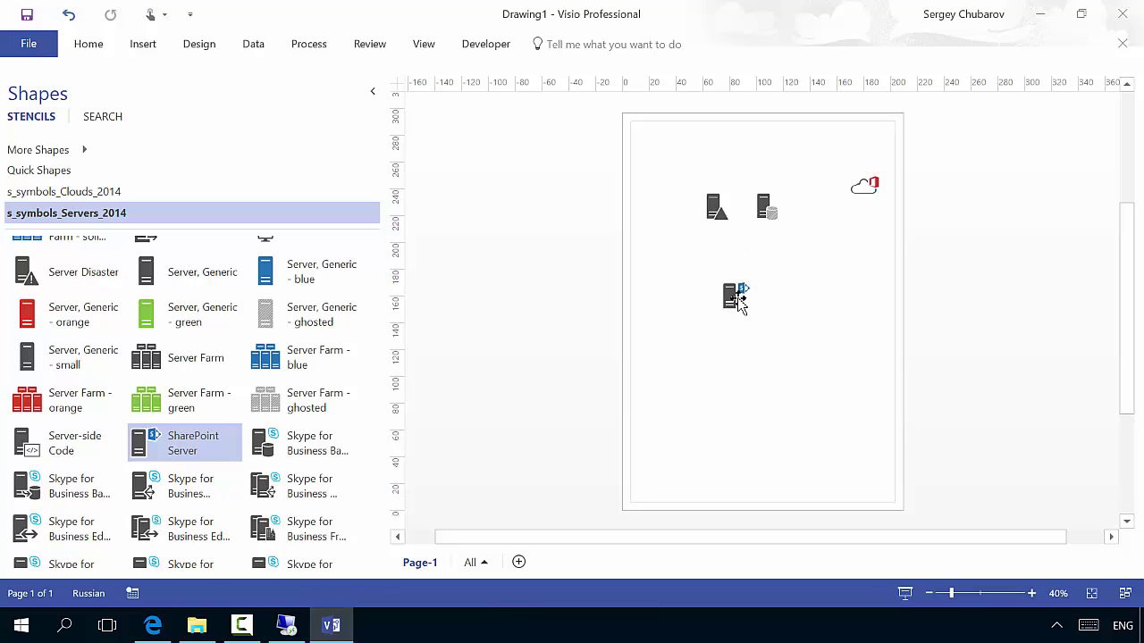
pyautogui.click(734, 295)
pyautogui.moveTo(731, 293); pyautogui.dragTo(803, 213)
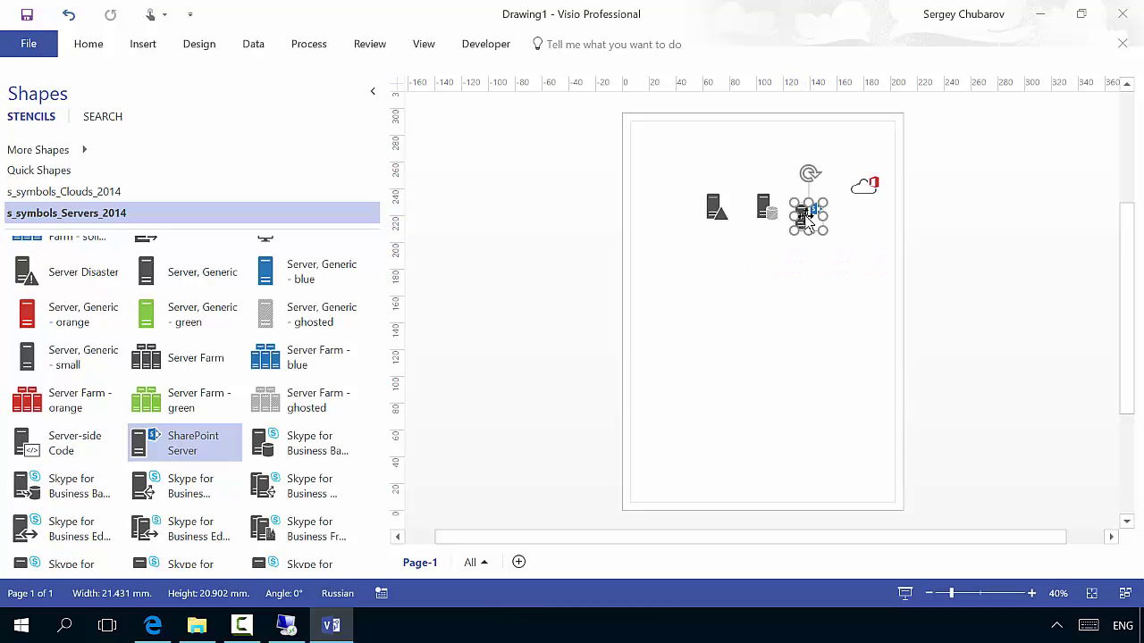
pyautogui.click(801, 295)
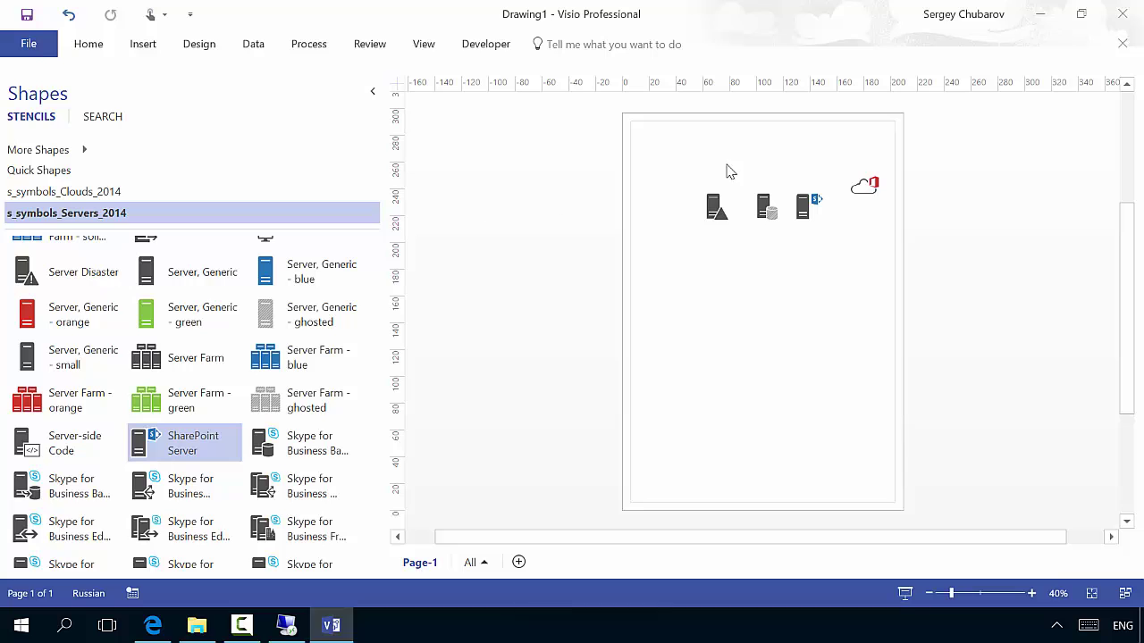
# - Close the empty Drawing1 window and collapse the Shapes pane of Asset Management.vsdx
pyautogui.moveTo(332, 630)
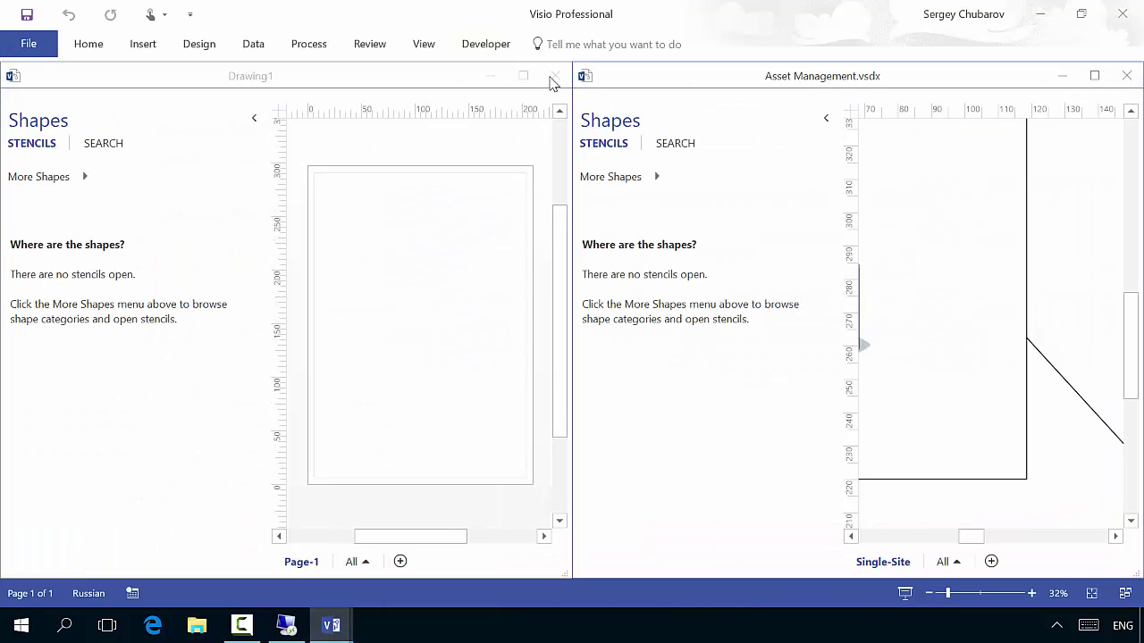
pyautogui.click(553, 77)
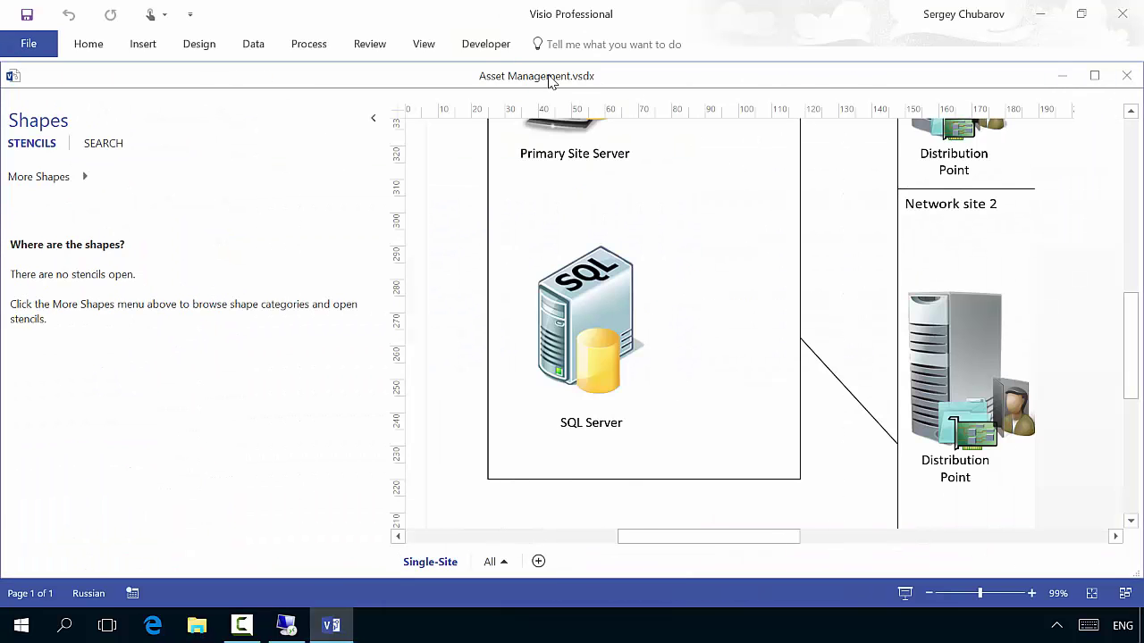
pyautogui.click(373, 120)
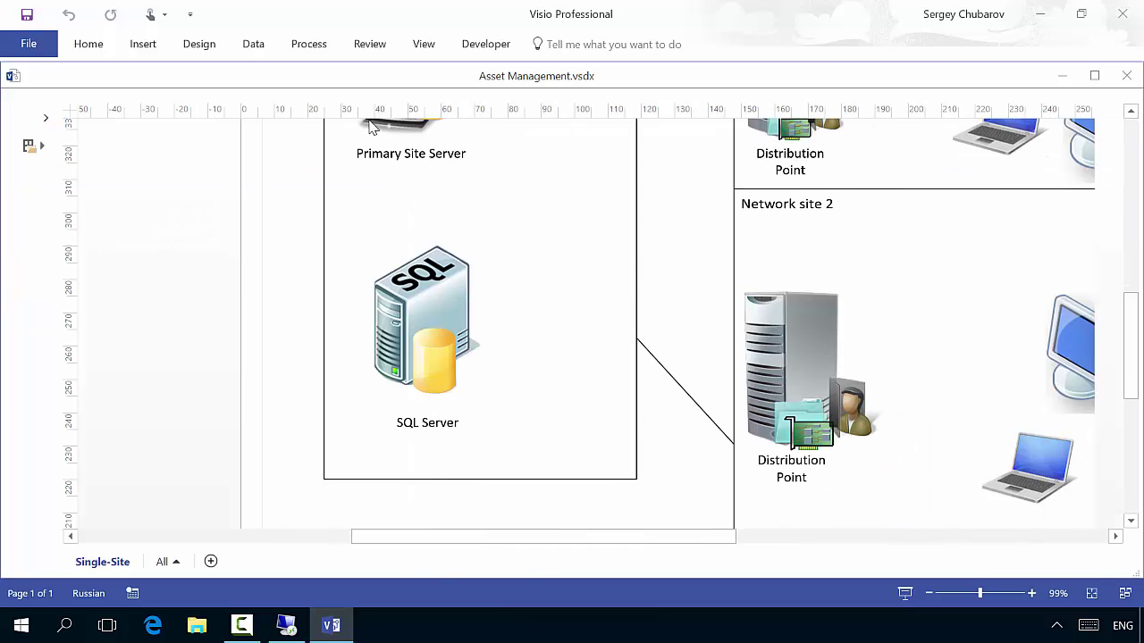
# - Open the shape data definitions of the Primary Site Server in the Datacenter container
pyautogui.click(926, 595)
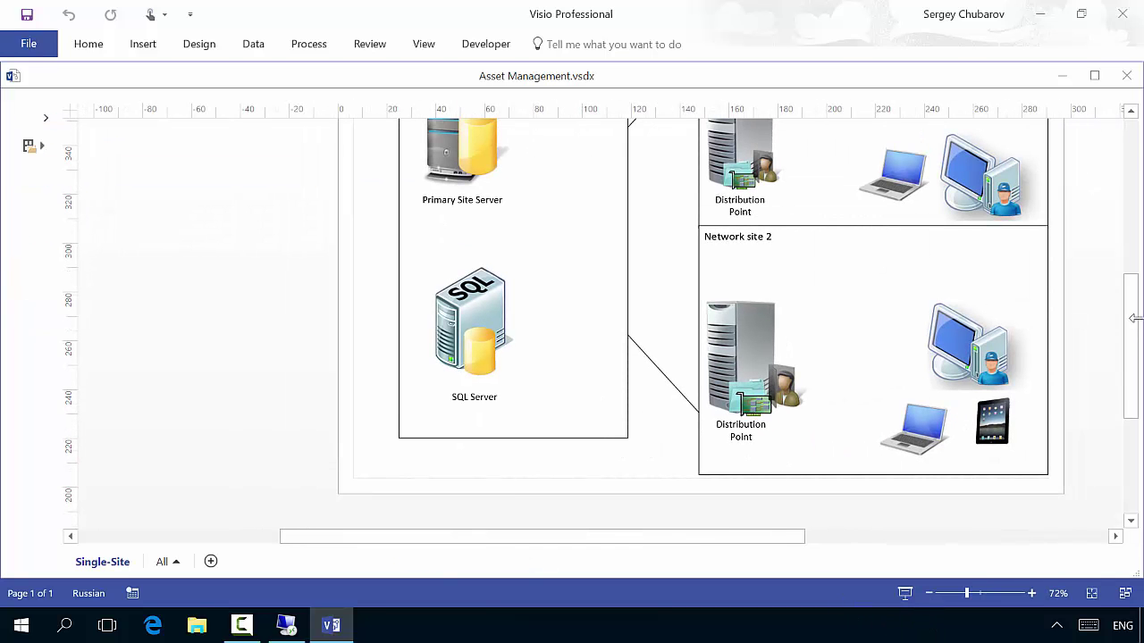
pyautogui.moveTo(1135, 318); pyautogui.dragTo(1135, 277)
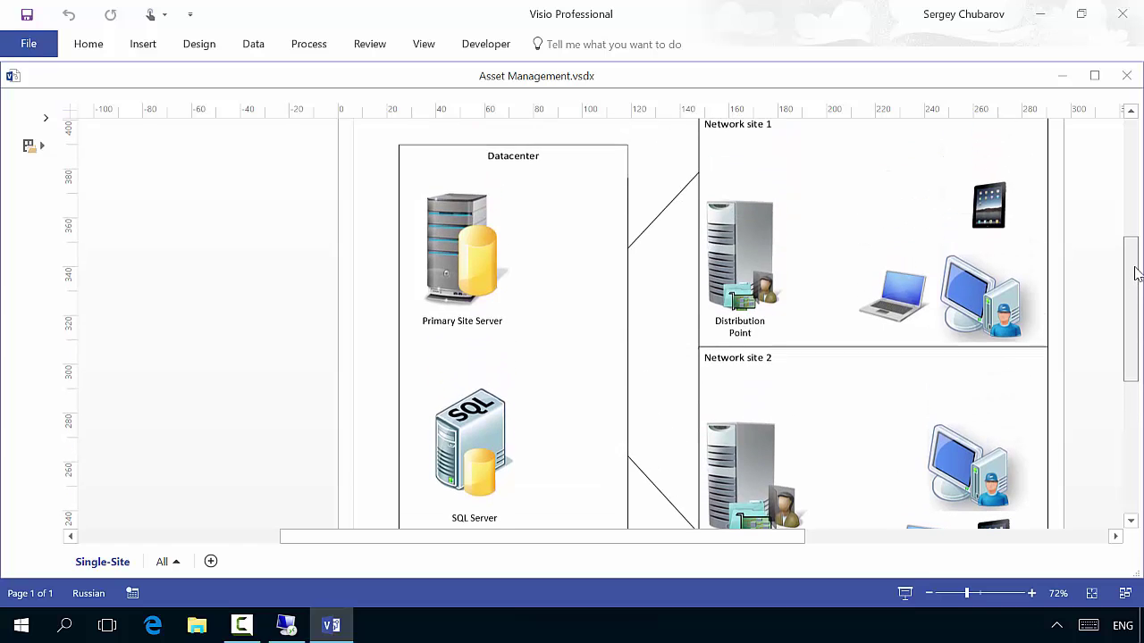
pyautogui.click(928, 596)
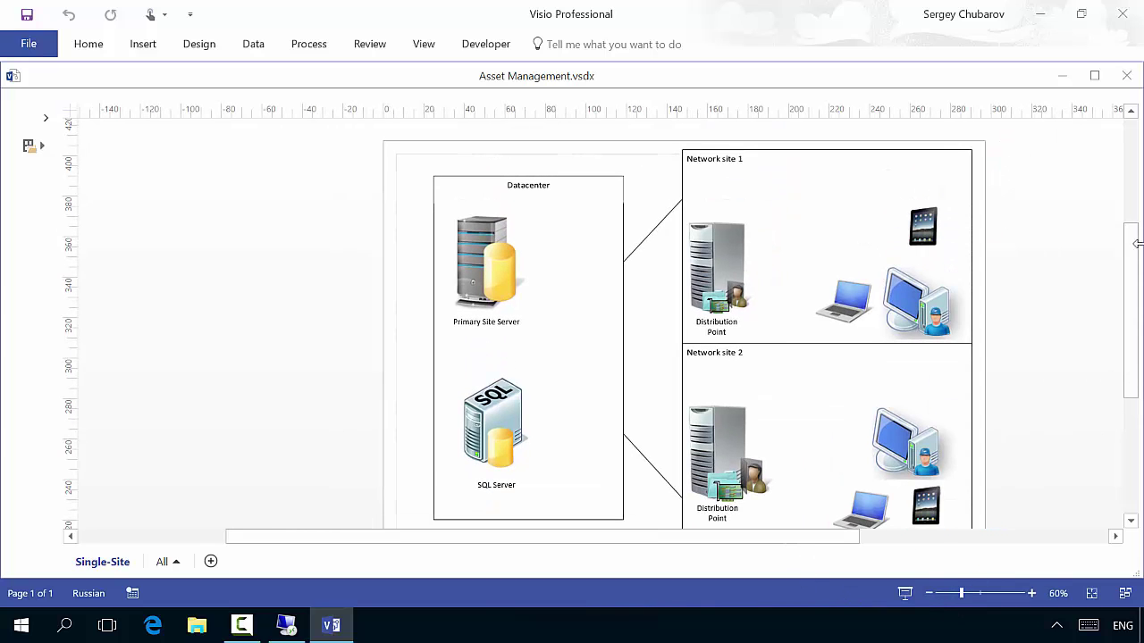
pyautogui.scroll(3, 1129, 292)
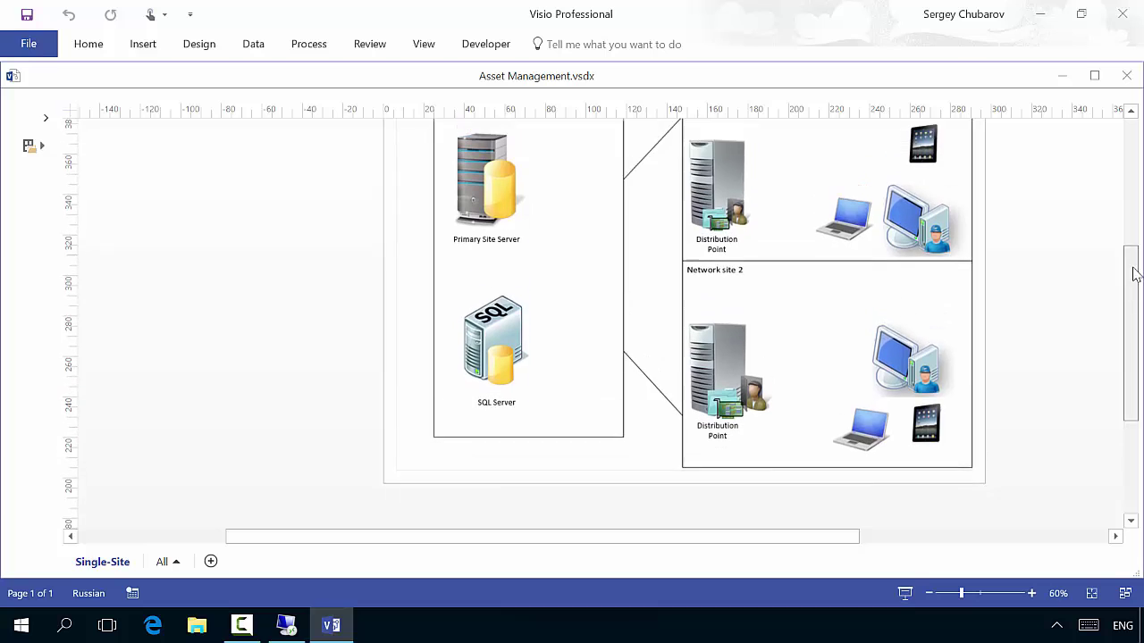
pyautogui.scroll(1, 553, 295)
pyautogui.click(492, 291)
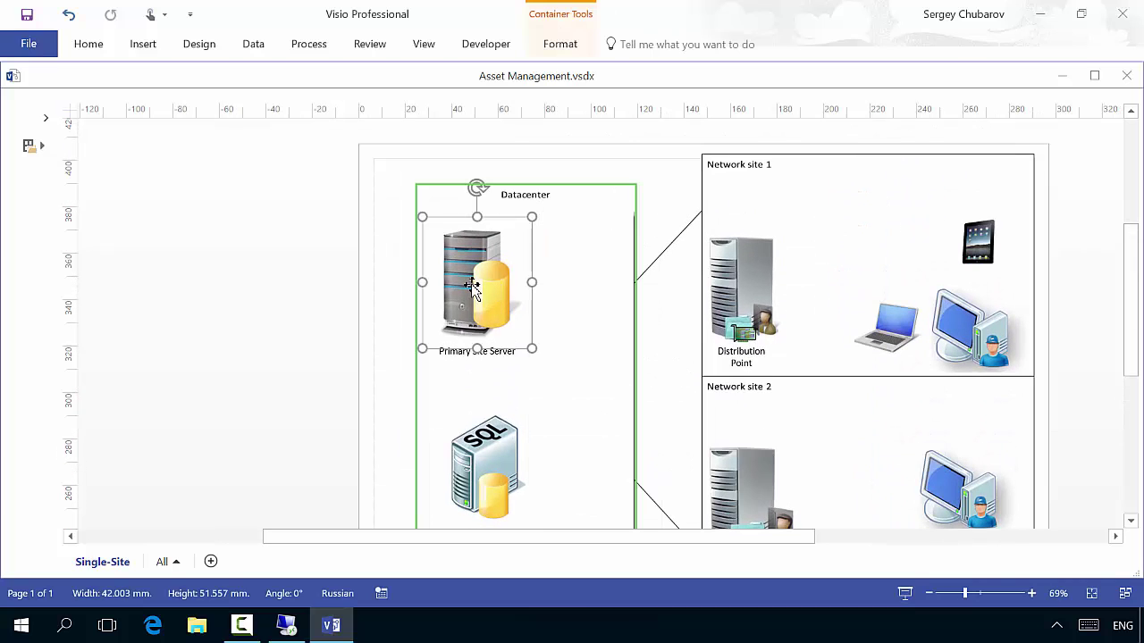
pyautogui.rightClick(529, 284)
pyautogui.moveTo(572, 501)
pyautogui.click(731, 525)
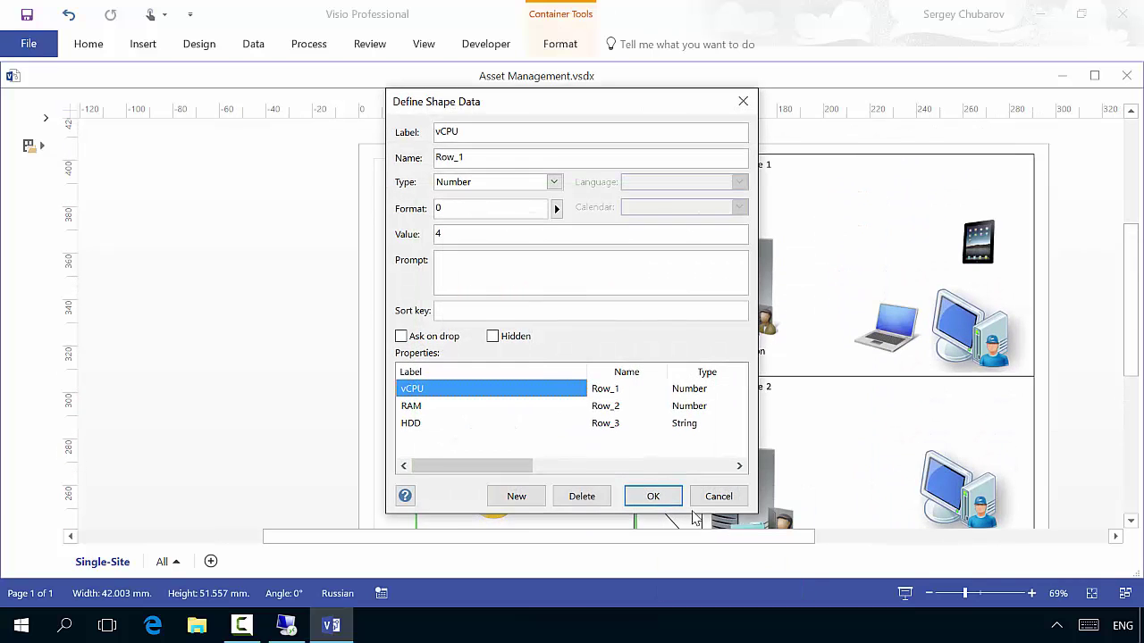
# - Add a String property labelled "Operation System" with format "@" and value "Windows Server 2012 R2" to the Primary Site Server
pyautogui.click(528, 496)
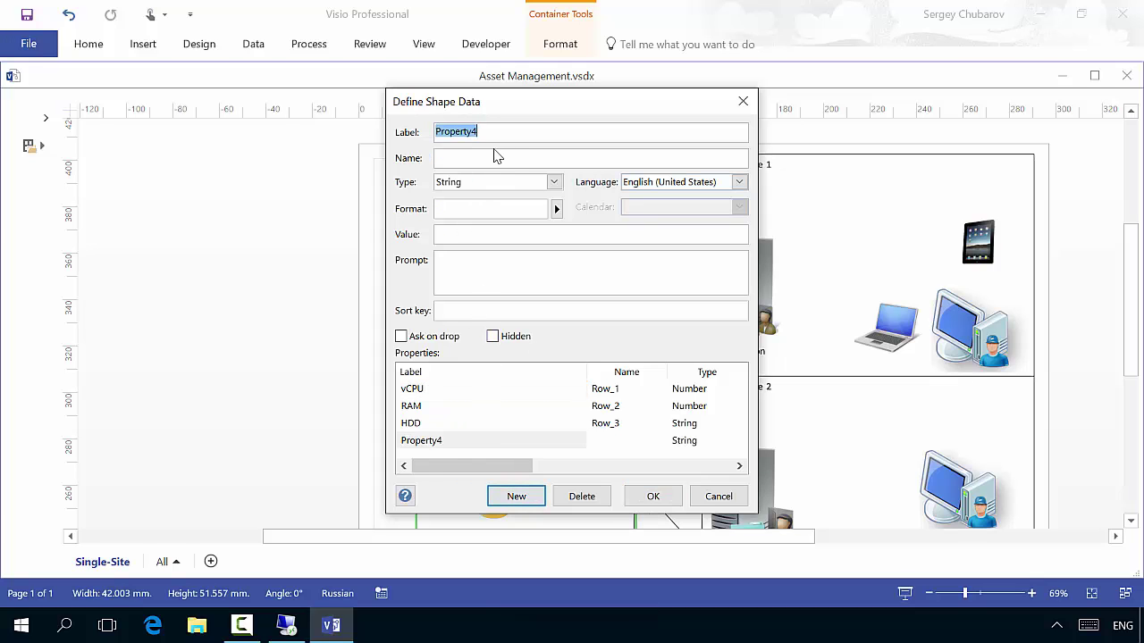
pyautogui.write('Oper')
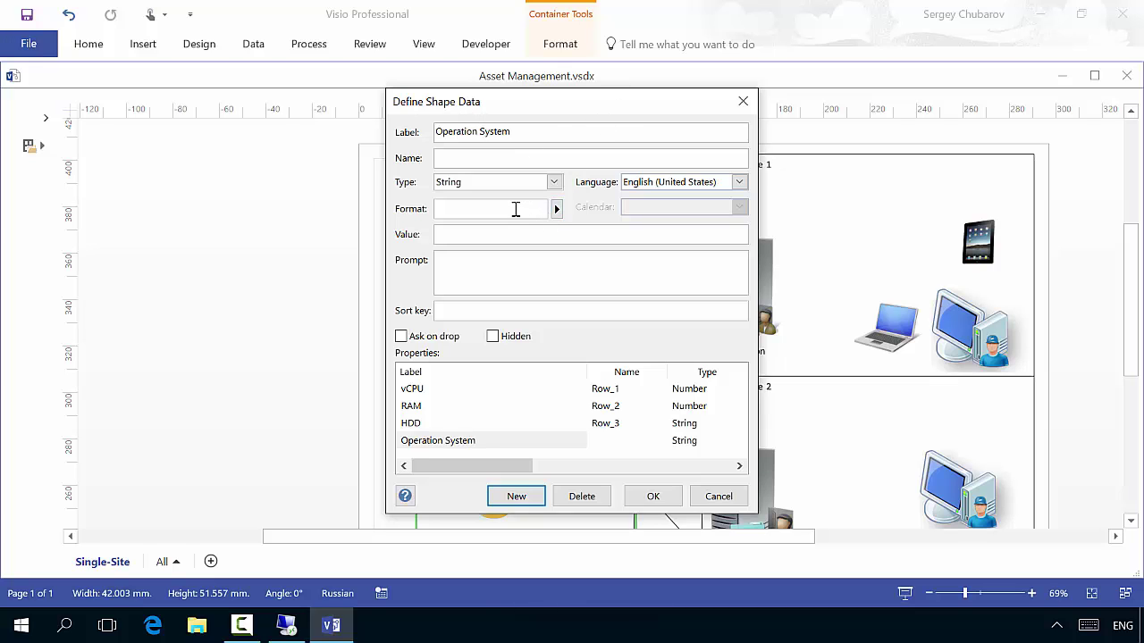
pyautogui.click(553, 182)
pyautogui.click(552, 182)
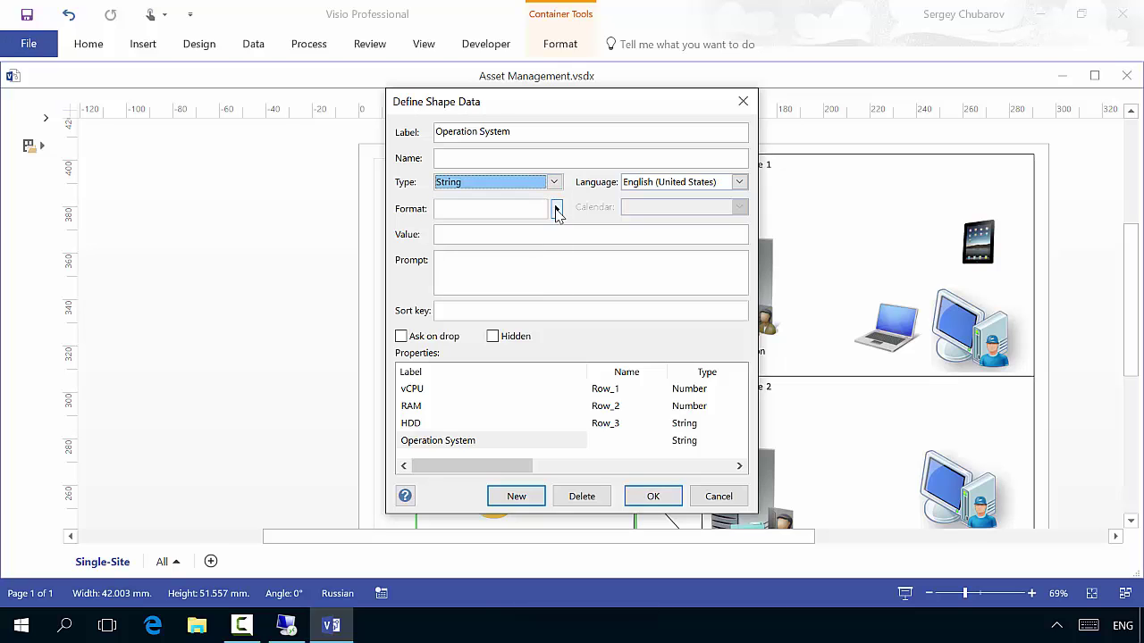
pyautogui.click(556, 209)
pyautogui.click(532, 213)
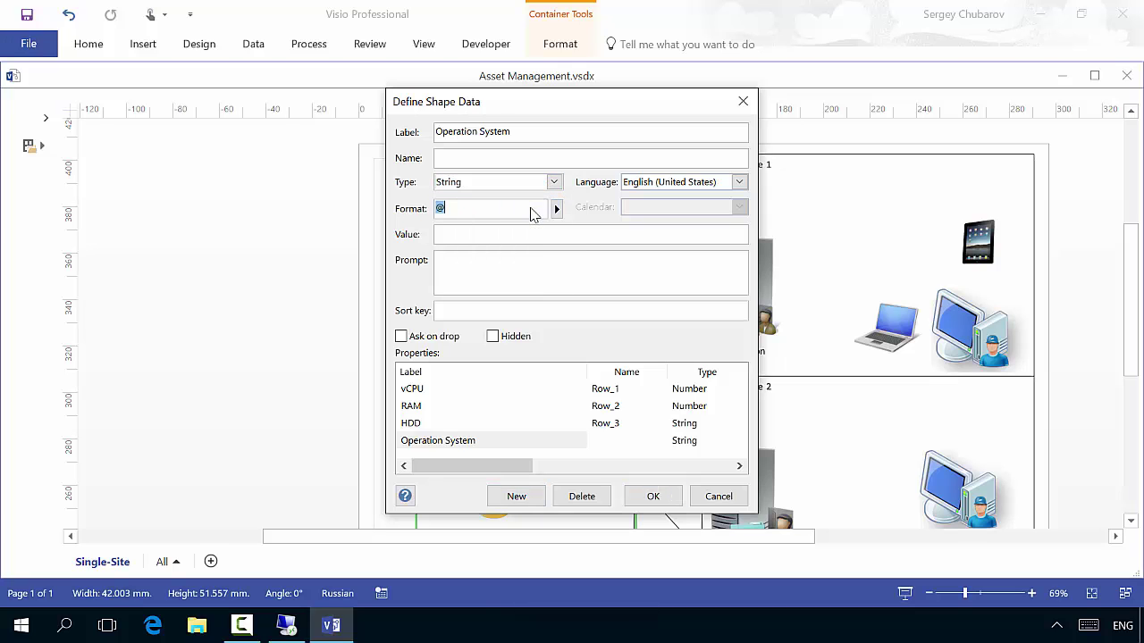
pyautogui.click(493, 234)
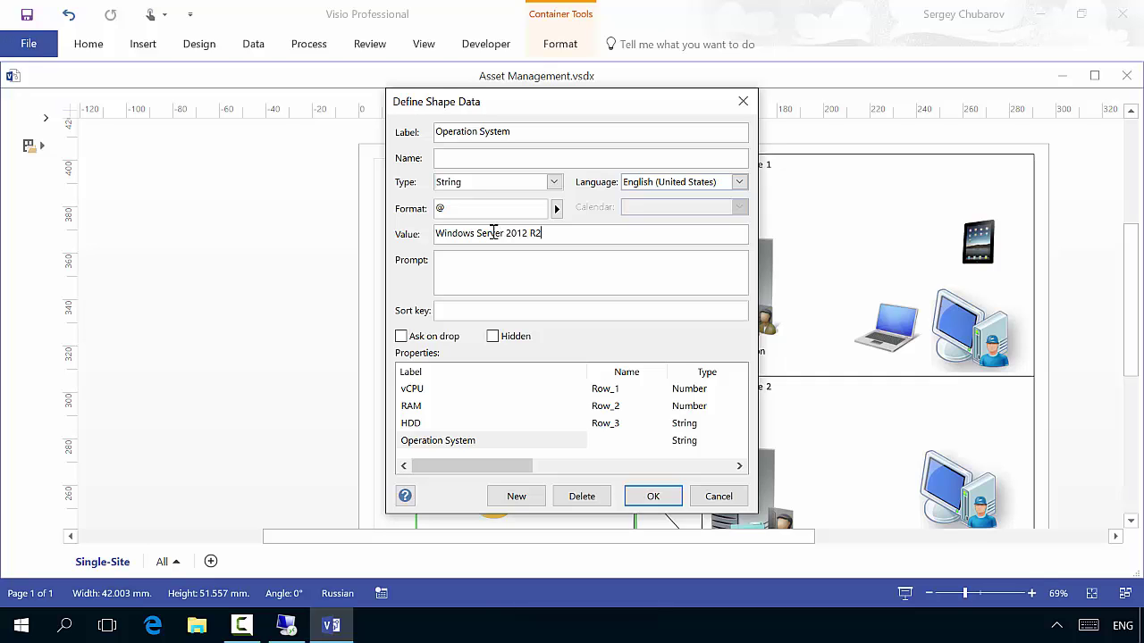
pyautogui.click(653, 496)
# - Edit the Primary Site Server's data graphic and add an item that displays the Operation System field as Text
pyautogui.rightClick(497, 280)
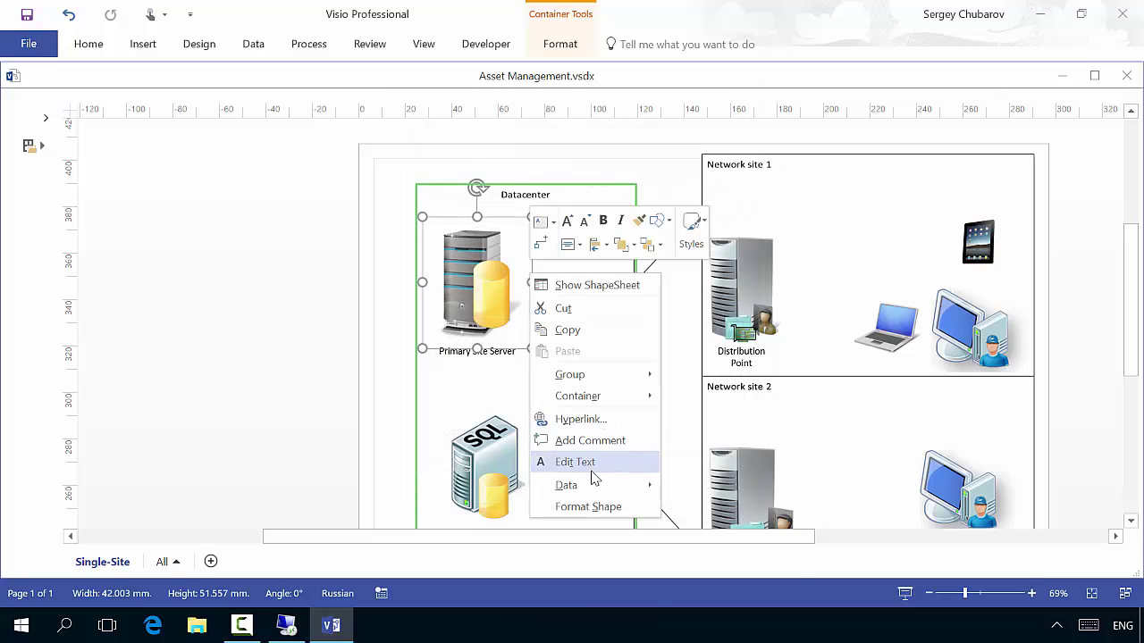
pyautogui.moveTo(602, 485)
pyautogui.click(746, 550)
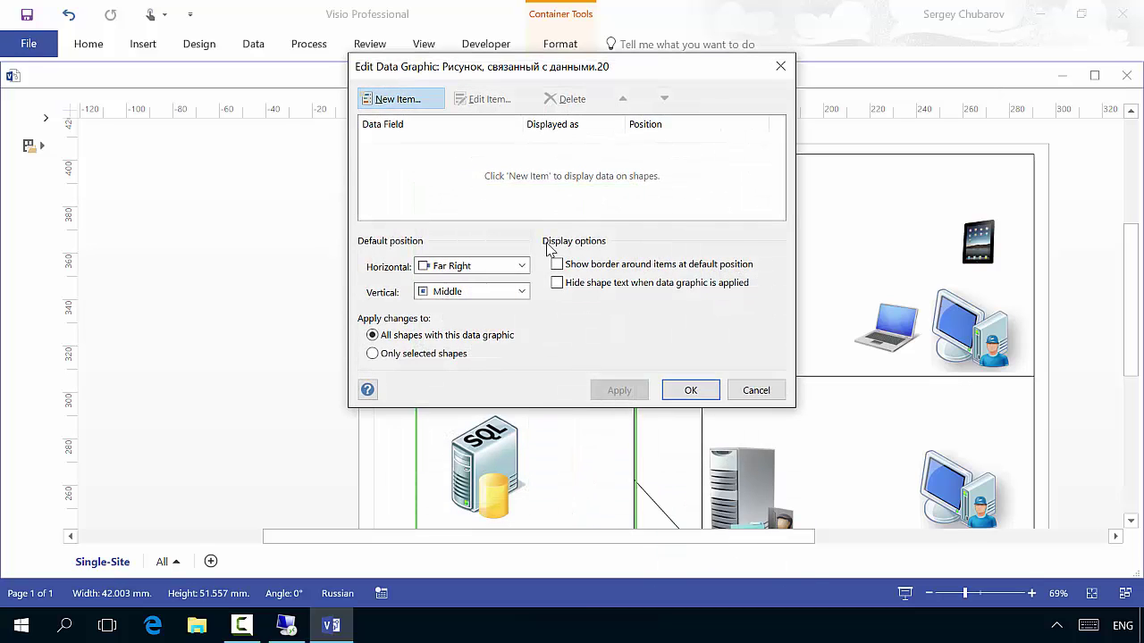
pyautogui.click(429, 100)
pyautogui.click(423, 136)
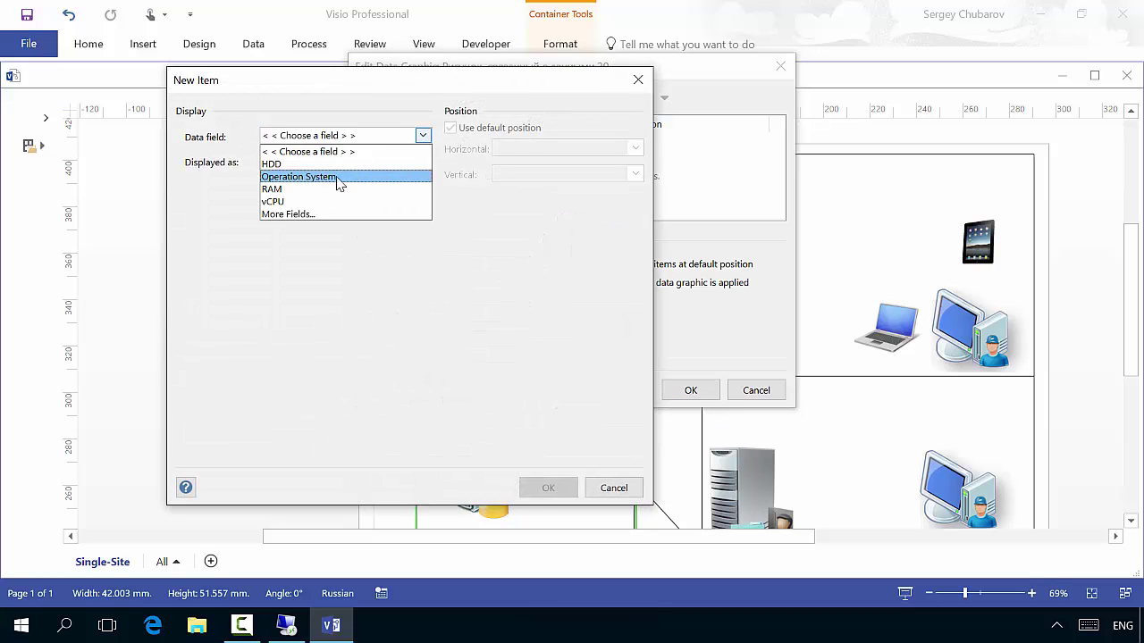
pyautogui.click(340, 181)
pyautogui.click(423, 160)
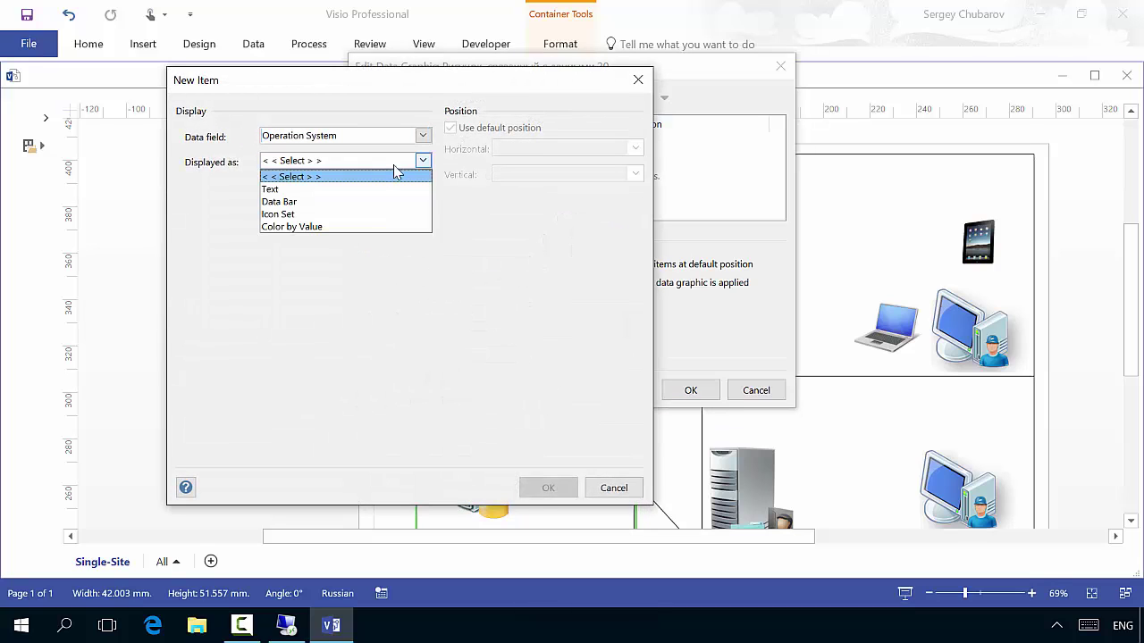
pyautogui.click(339, 190)
pyautogui.click(541, 459)
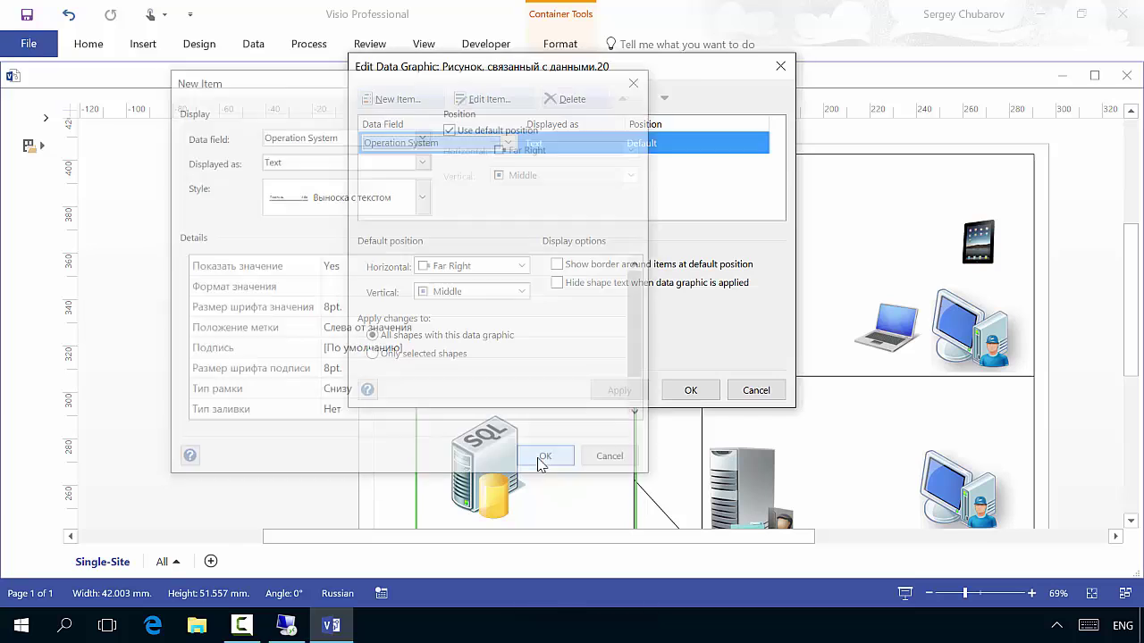
# - Add an item displaying the RAM field as Text to the Primary Site Server's data graphic and apply it
pyautogui.click(390, 104)
pyautogui.click(365, 136)
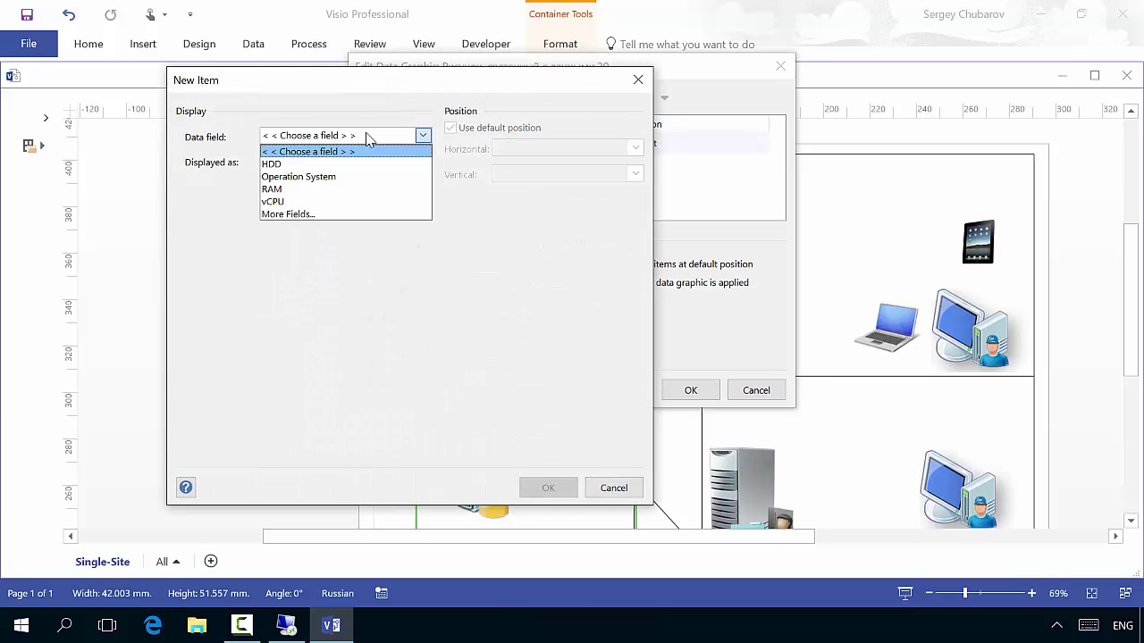
pyautogui.click(307, 189)
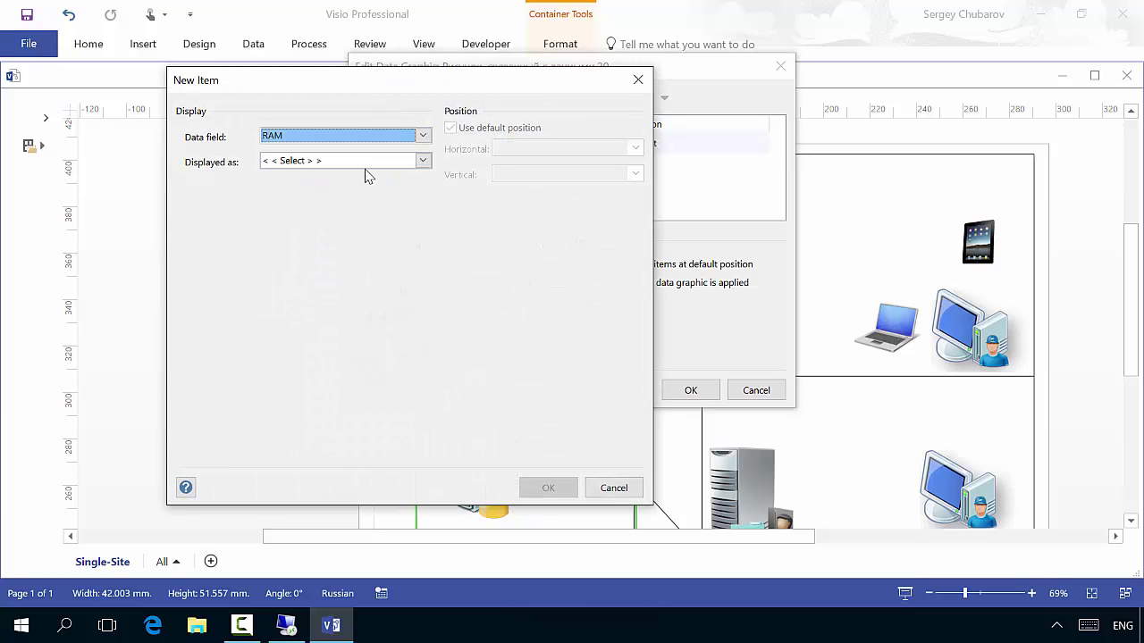
pyautogui.click(389, 161)
pyautogui.click(347, 189)
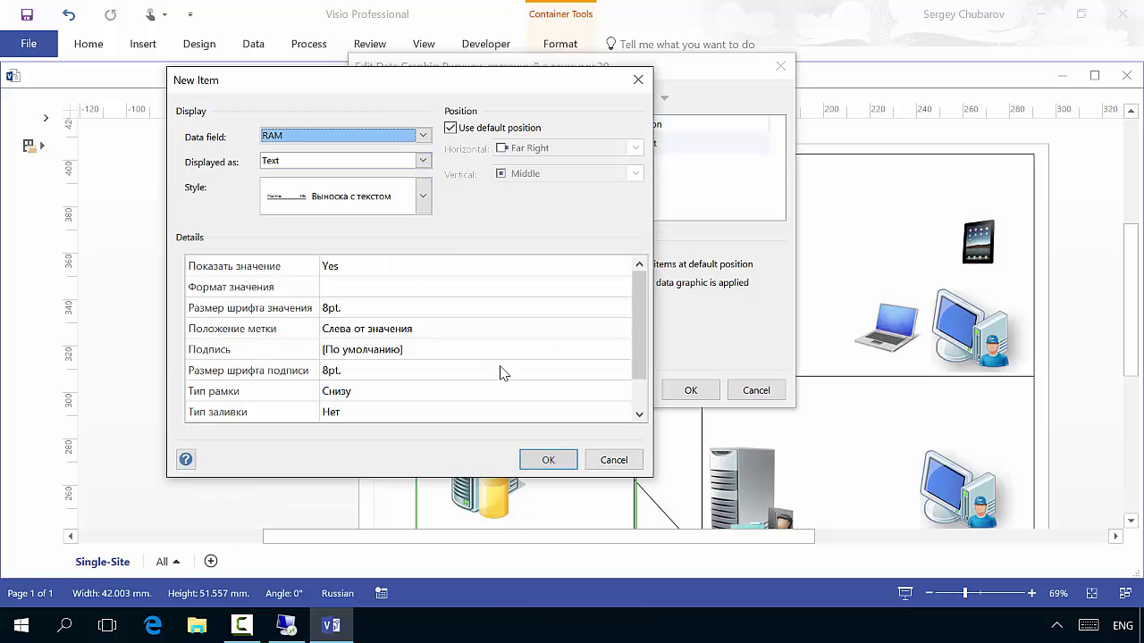
pyautogui.click(540, 455)
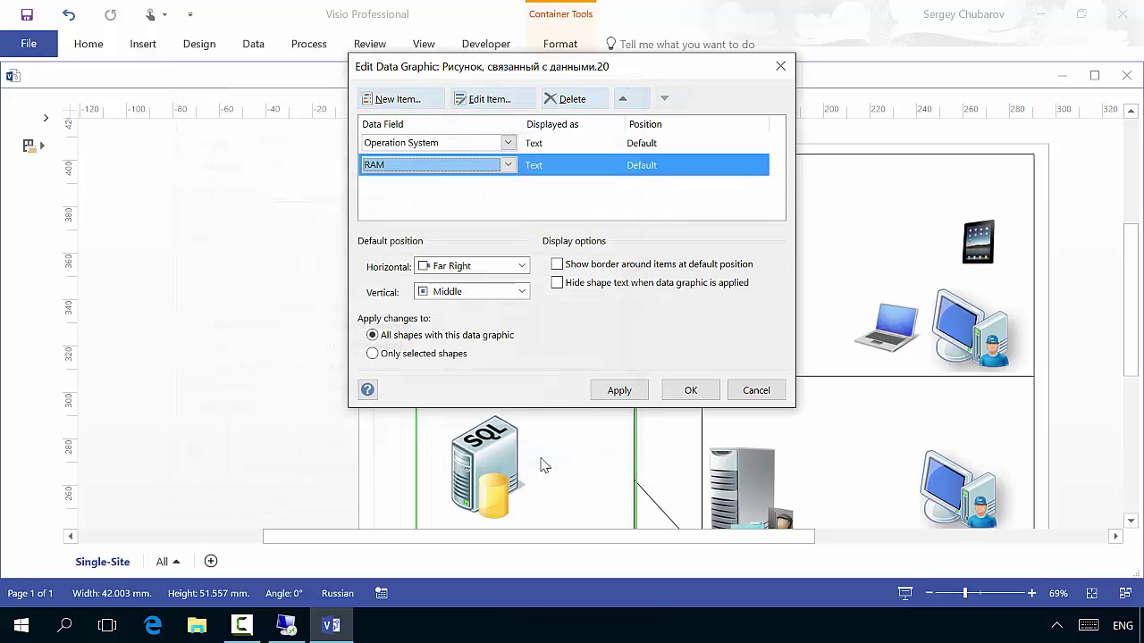
pyautogui.click(625, 393)
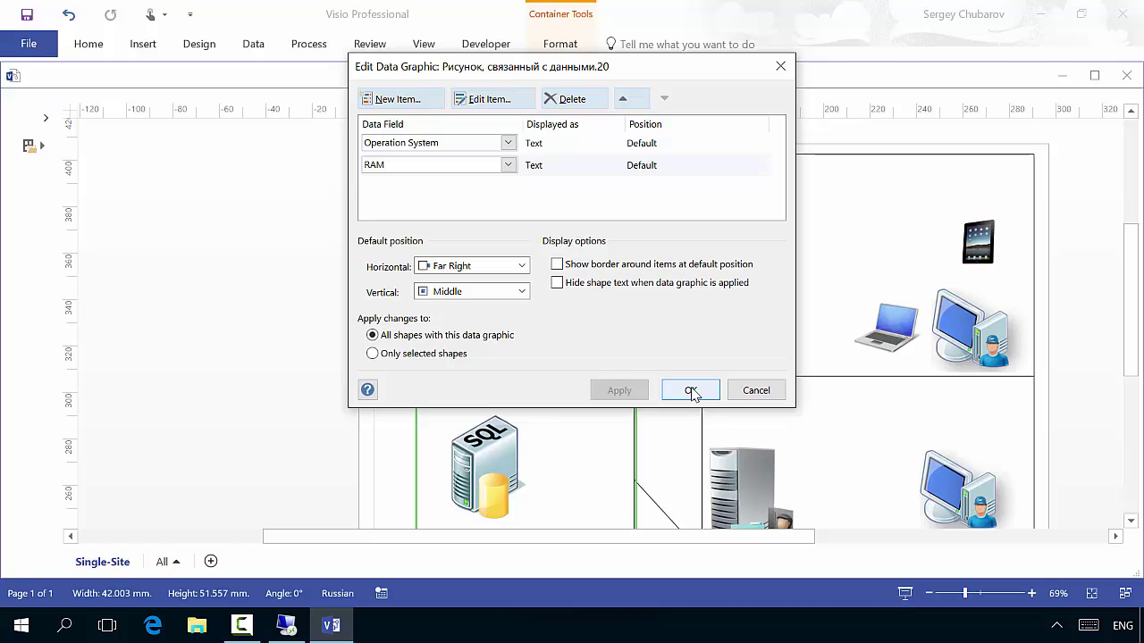
pyautogui.click(690, 390)
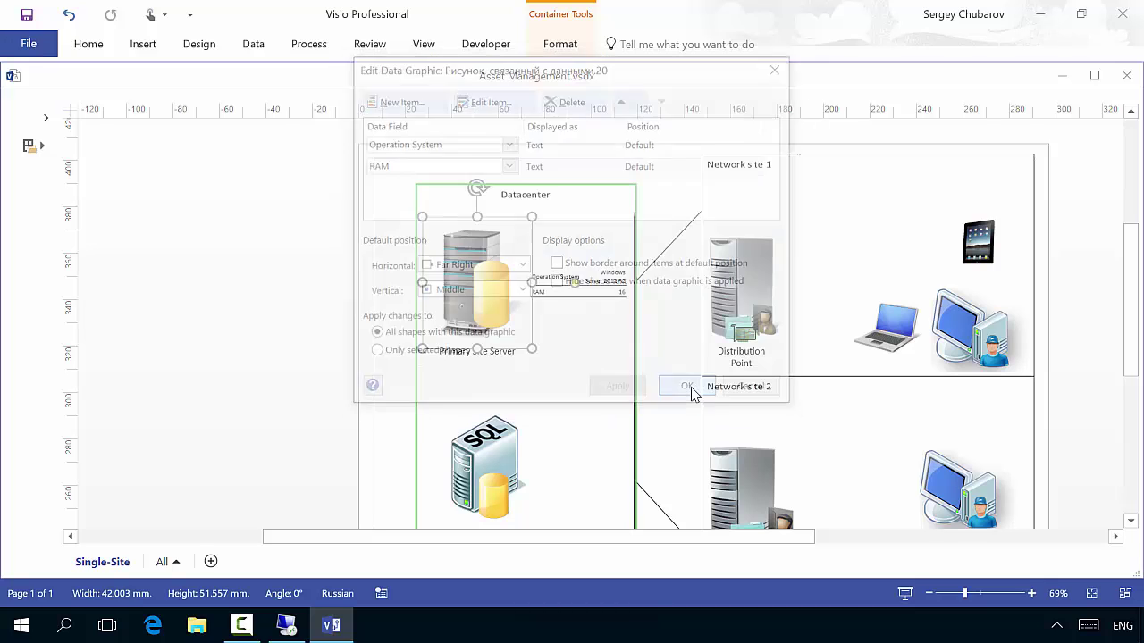
pyautogui.click(574, 362)
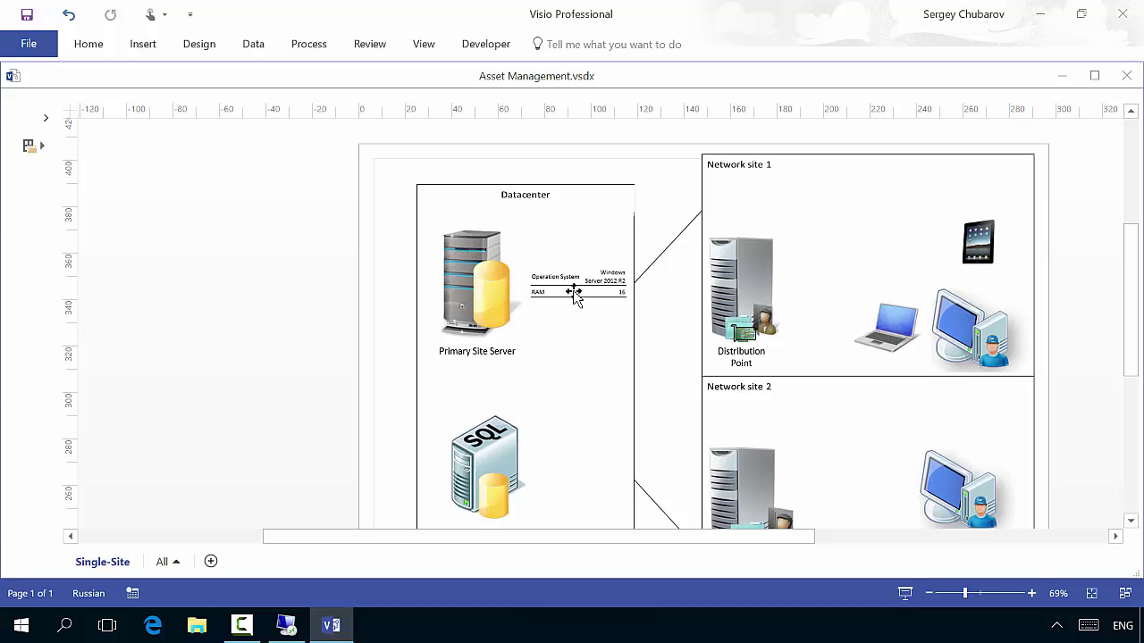
# - Apply a data graphic showing RAM as a Data Bar to the Distribution Point in Network site 1
pyautogui.rightClick(759, 268)
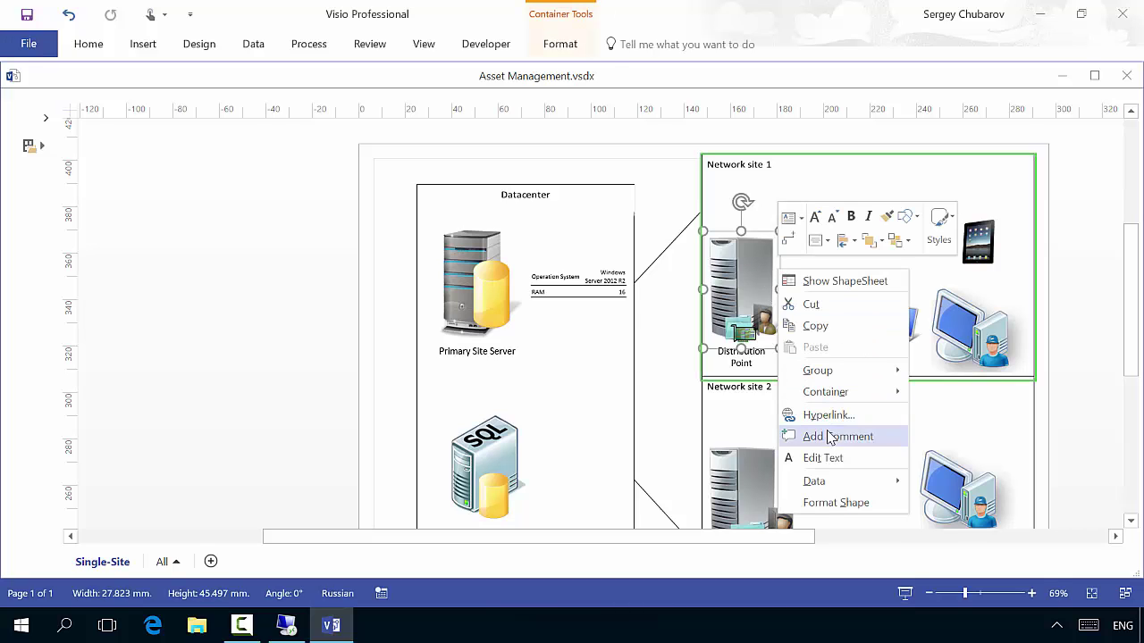
pyautogui.moveTo(843, 485)
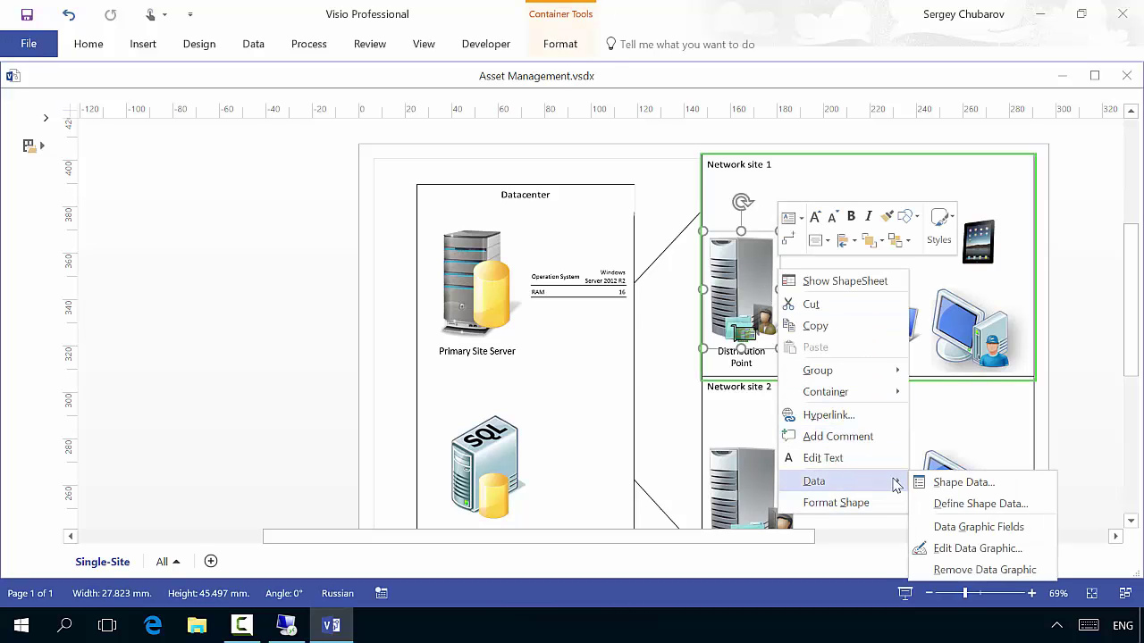
pyautogui.click(973, 549)
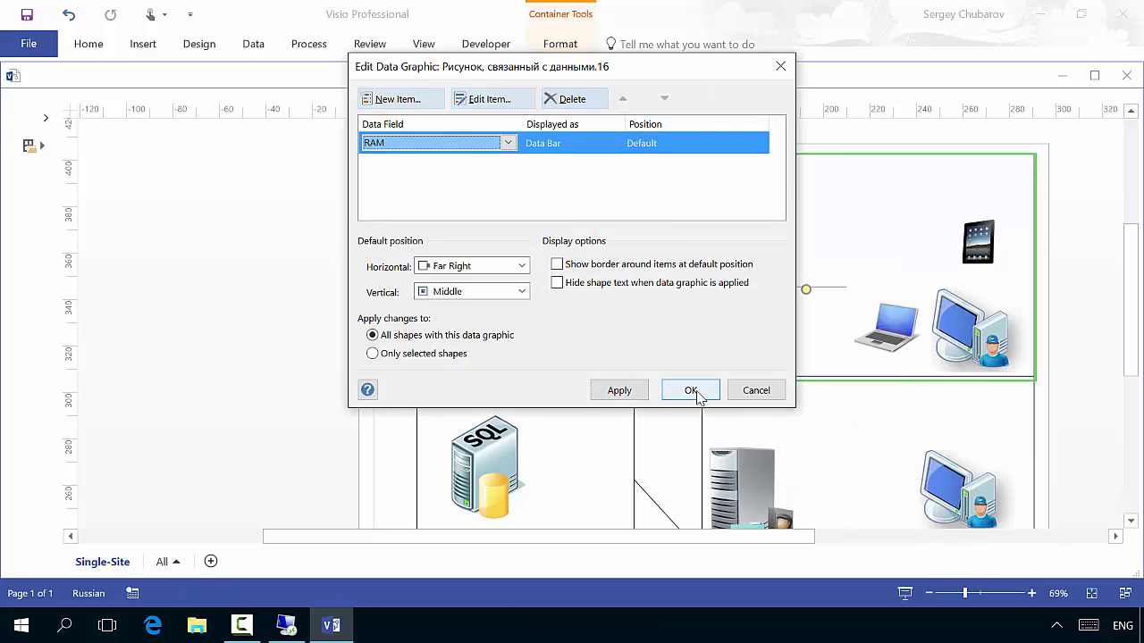
pyautogui.click(690, 391)
pyautogui.click(838, 345)
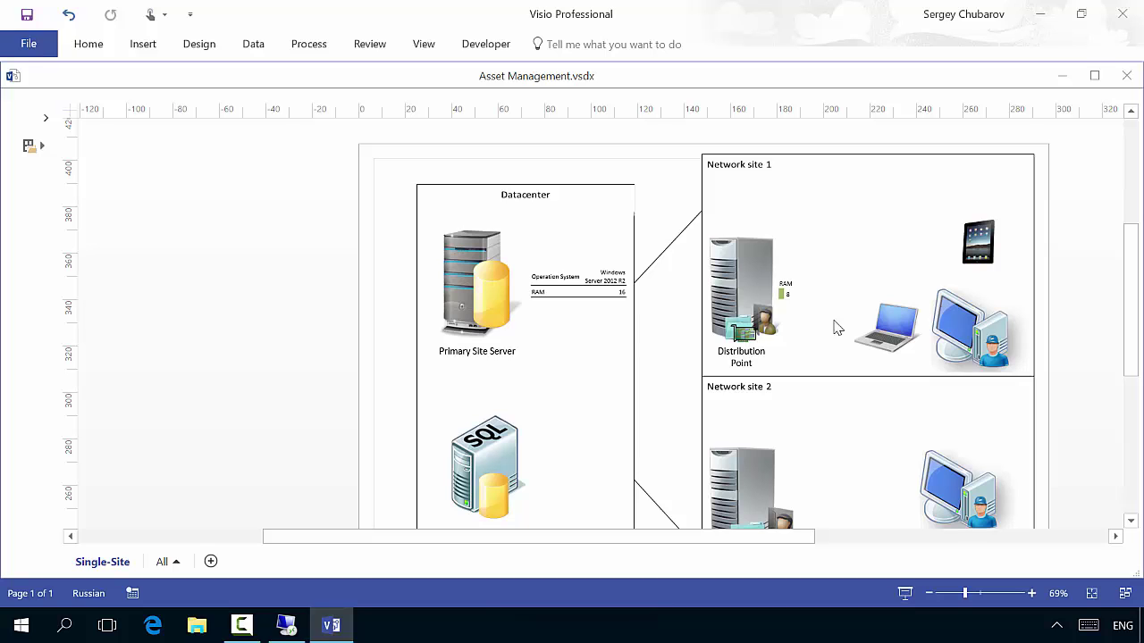
pyautogui.scroll(-2, 836, 328)
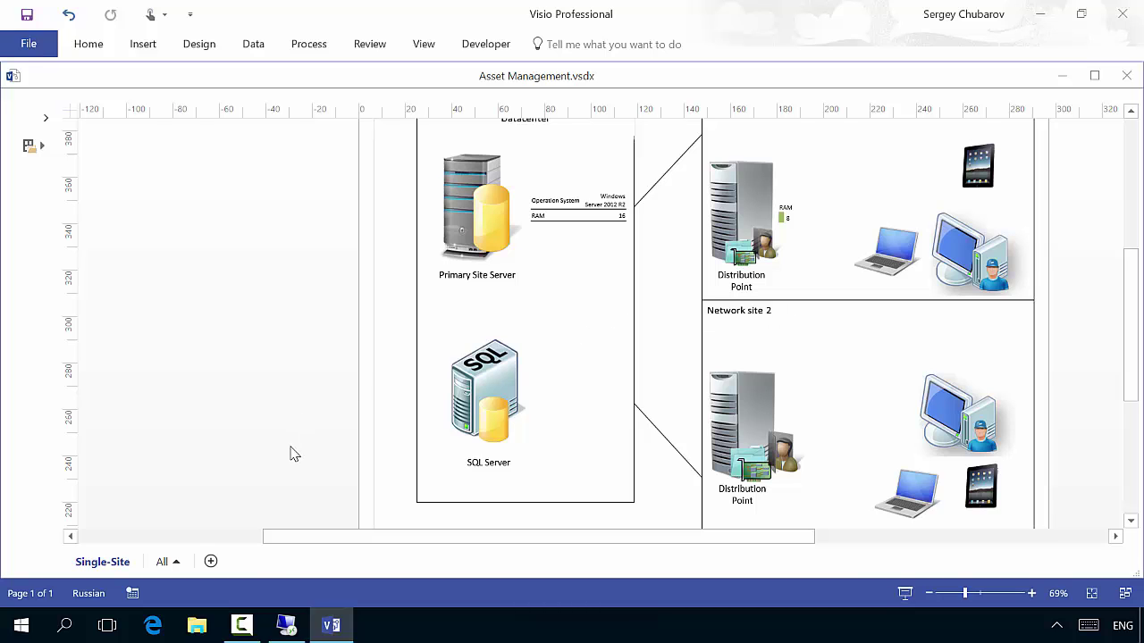
# - Switch to the tryms.ru remote desktop session and create a blank Basic Network Diagram in Metric Units
pyautogui.click(285, 624)
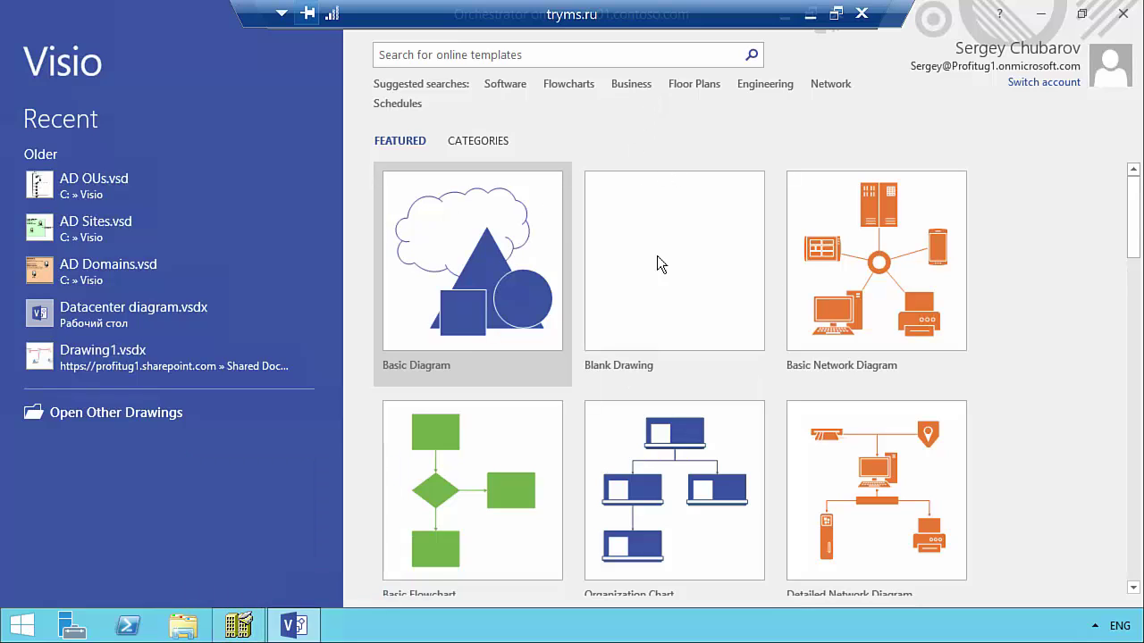
pyautogui.click(880, 278)
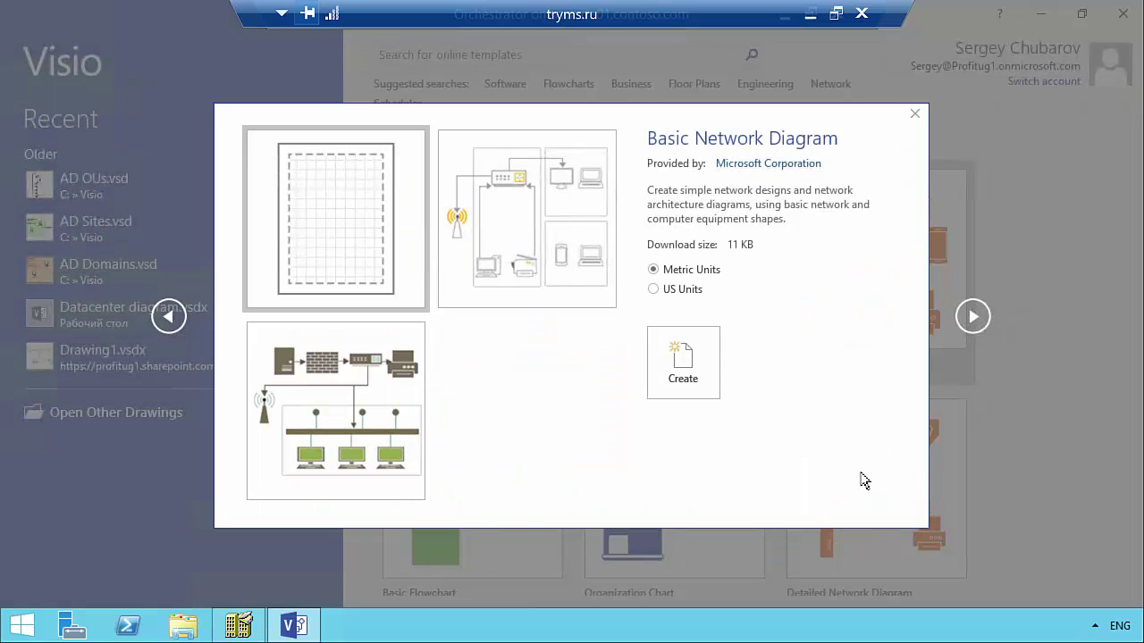
pyautogui.click(674, 365)
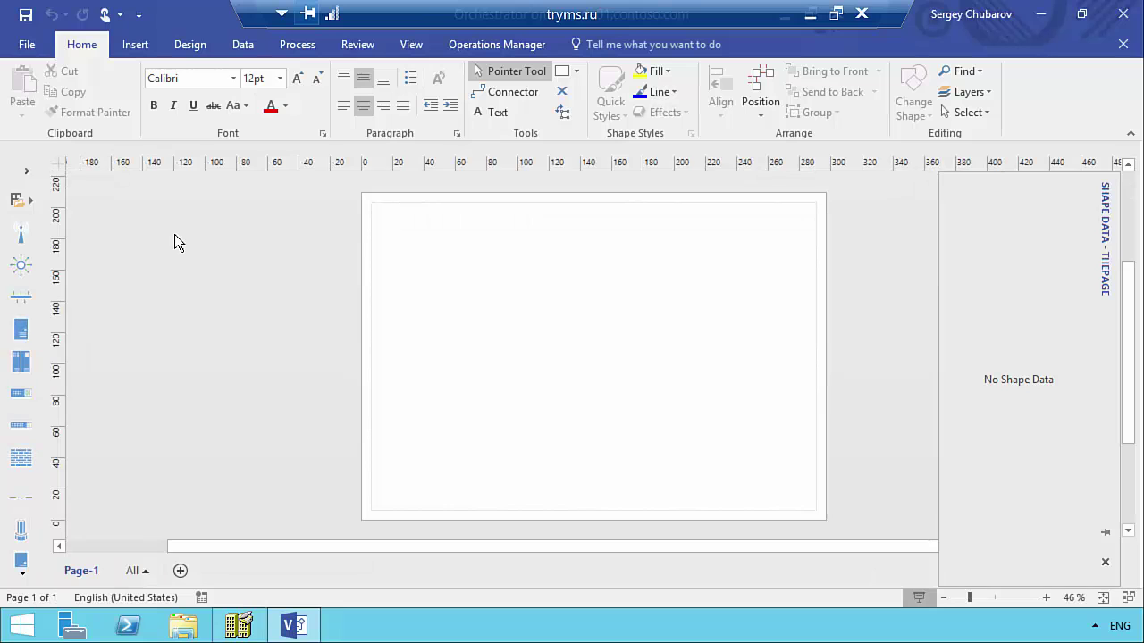
pyautogui.click(487, 49)
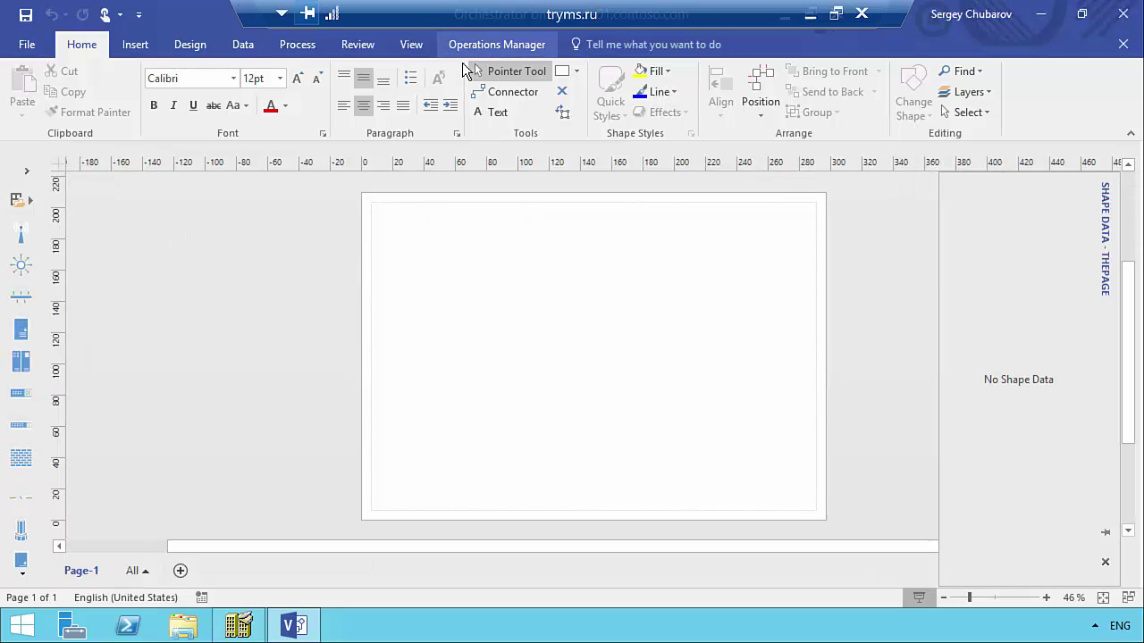
pyautogui.click(30, 89)
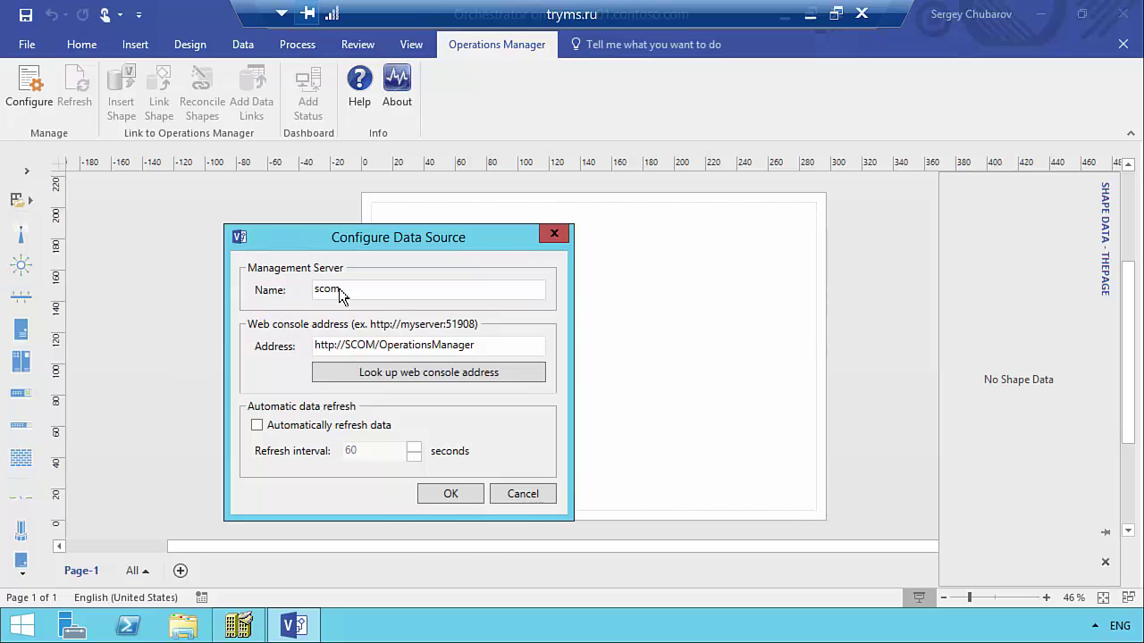
pyautogui.click(445, 495)
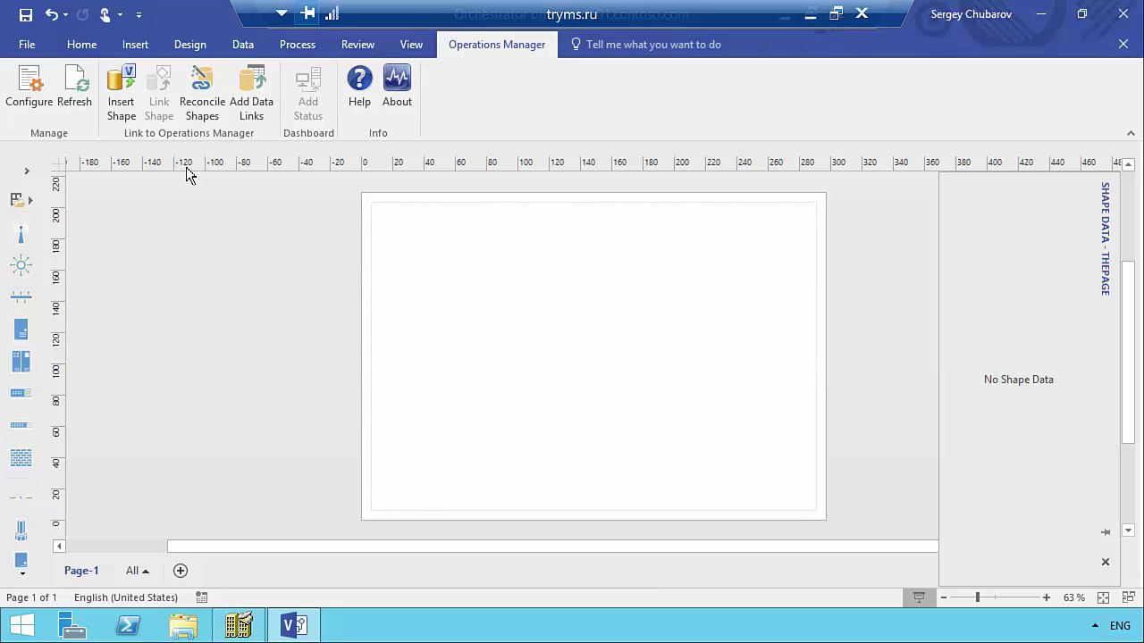
# - Insert the DC1.contoso.com object of class Компьютер Windows and enlarge it to about 71 mm square in the page's upper left
pyautogui.click(122, 102)
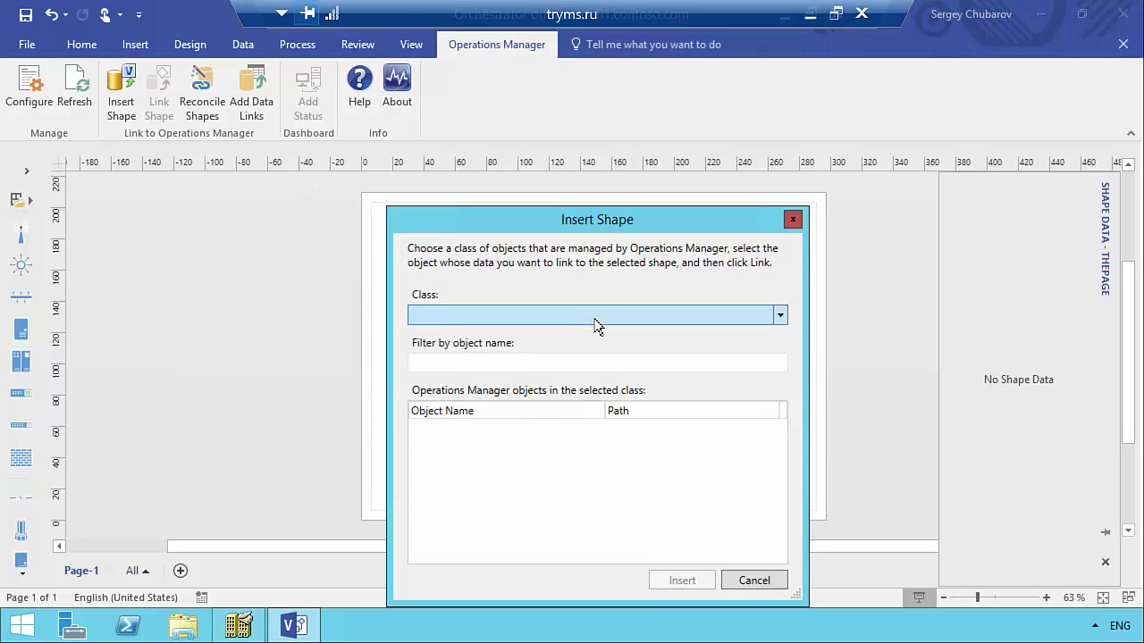
pyautogui.click(597, 326)
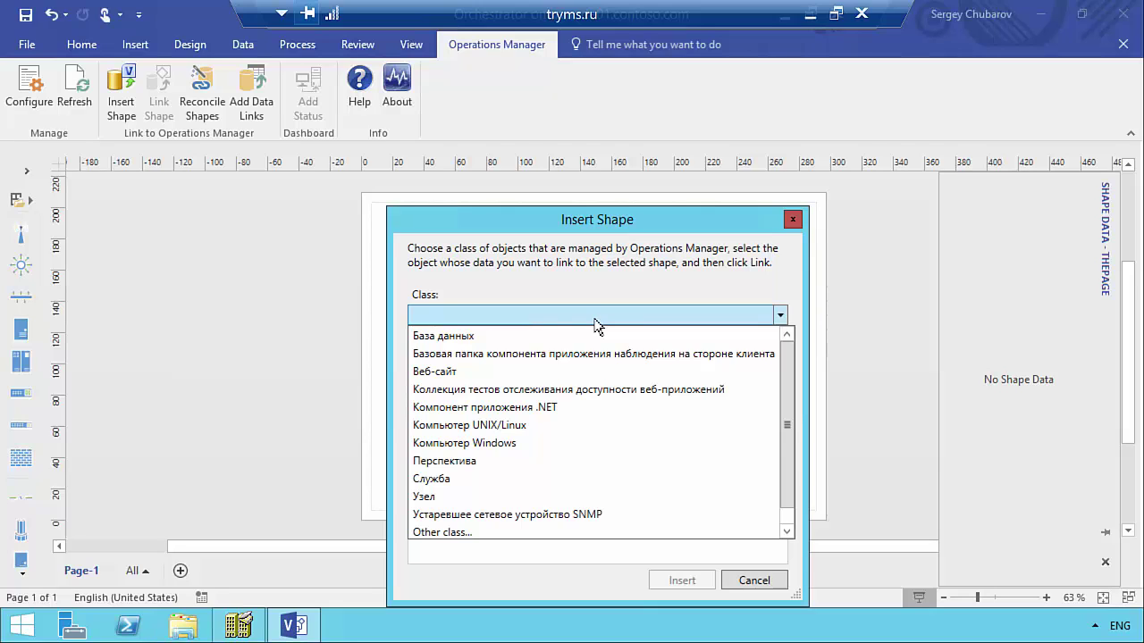
pyautogui.click(519, 443)
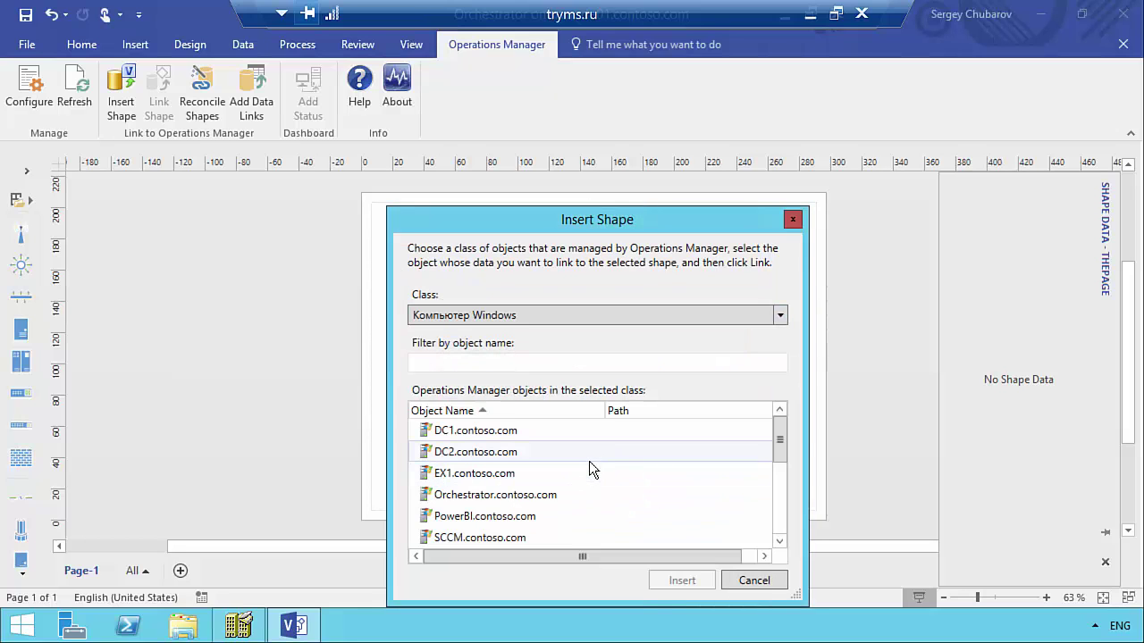
pyautogui.click(507, 439)
pyautogui.click(783, 496)
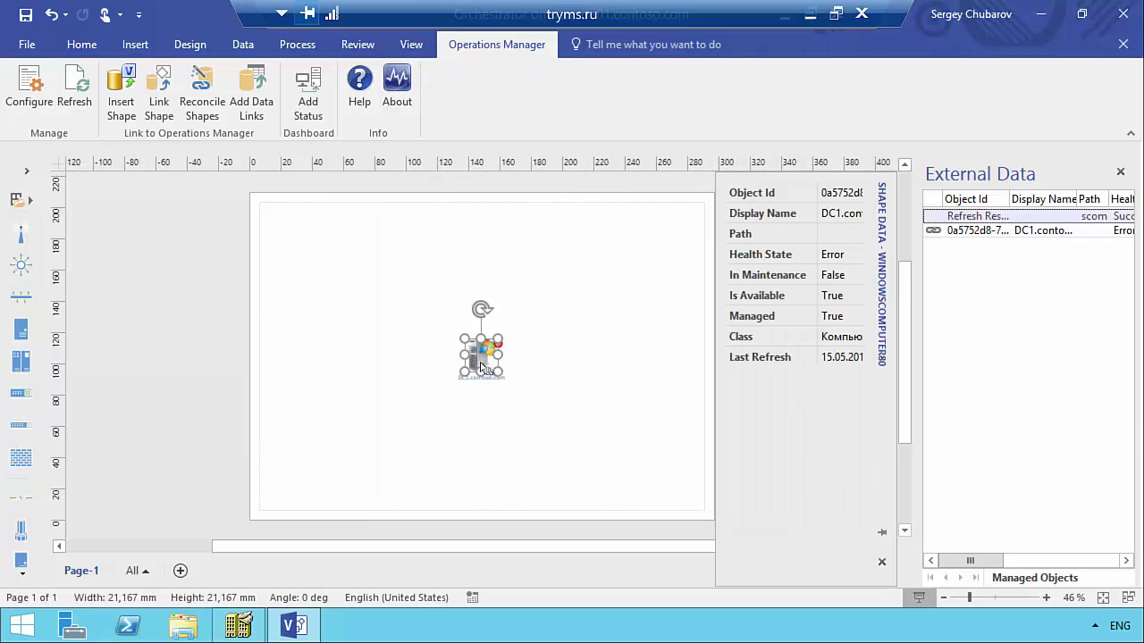
pyautogui.moveTo(316, 268); pyautogui.dragTo(421, 363)
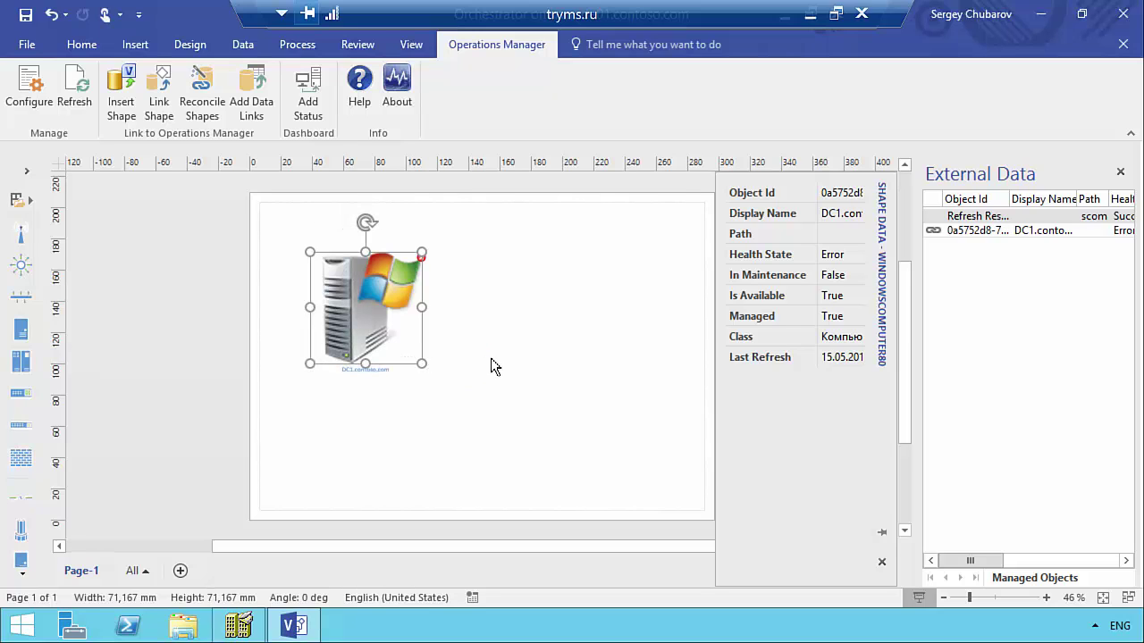
pyautogui.click(491, 366)
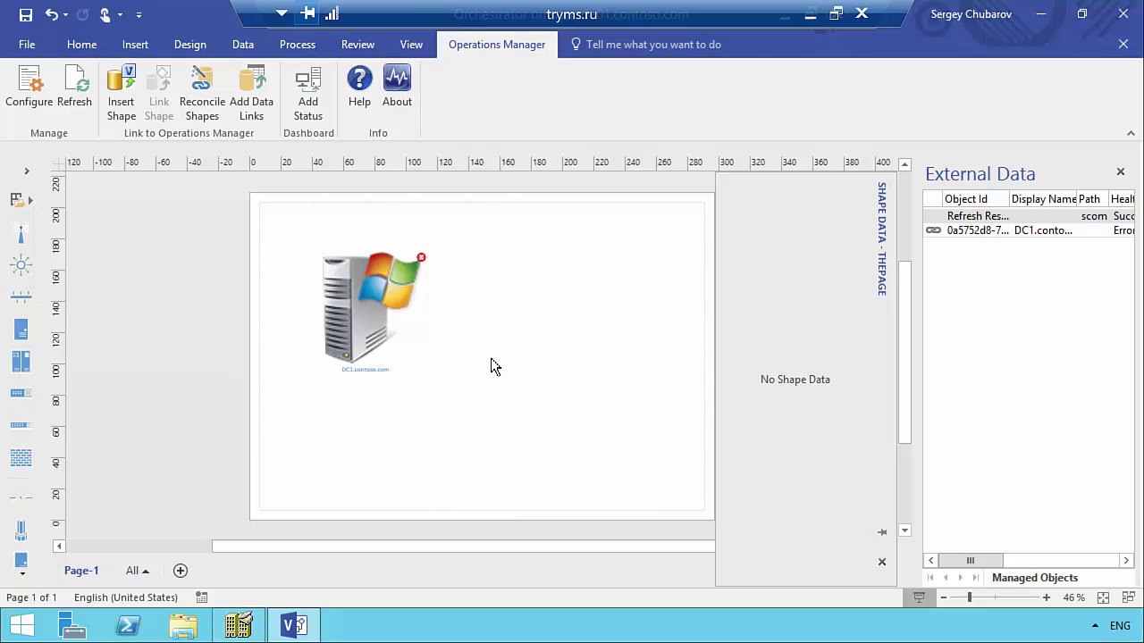
# - Insert a linked shape for SrvNode01.contoso.com from the Operations Manager class Компьютер Windows
pyautogui.click(116, 96)
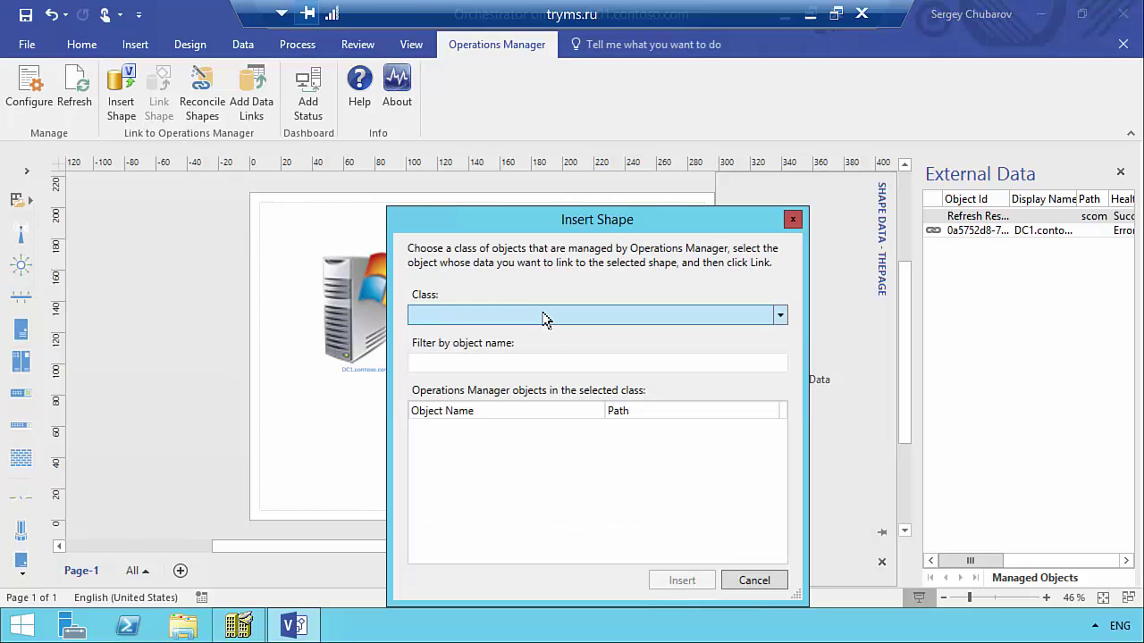
pyautogui.click(545, 319)
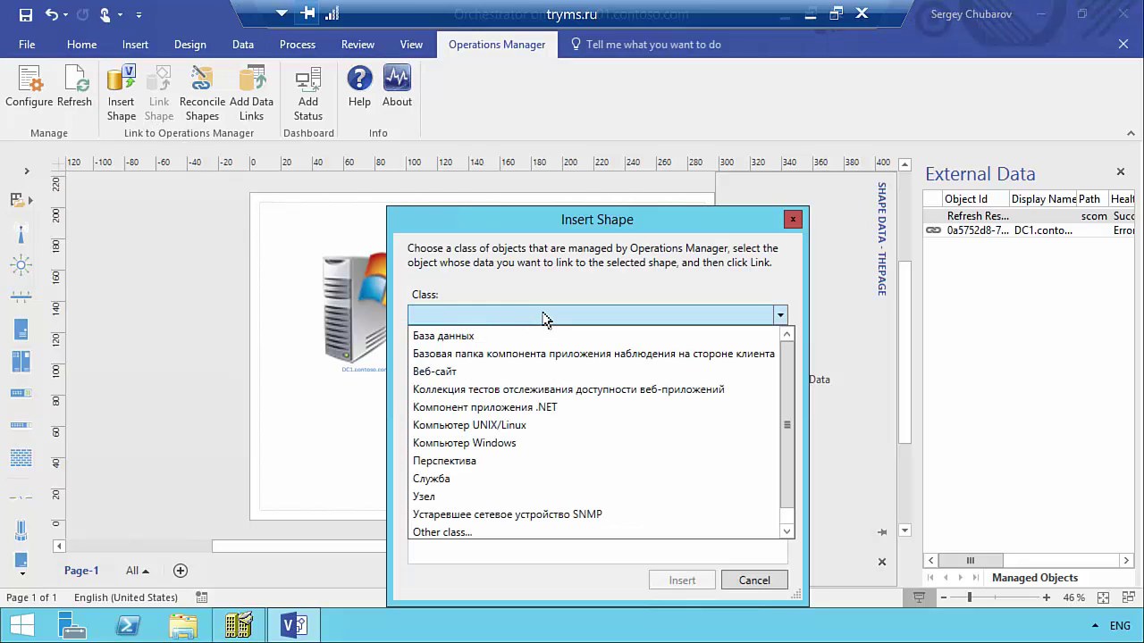
pyautogui.click(463, 443)
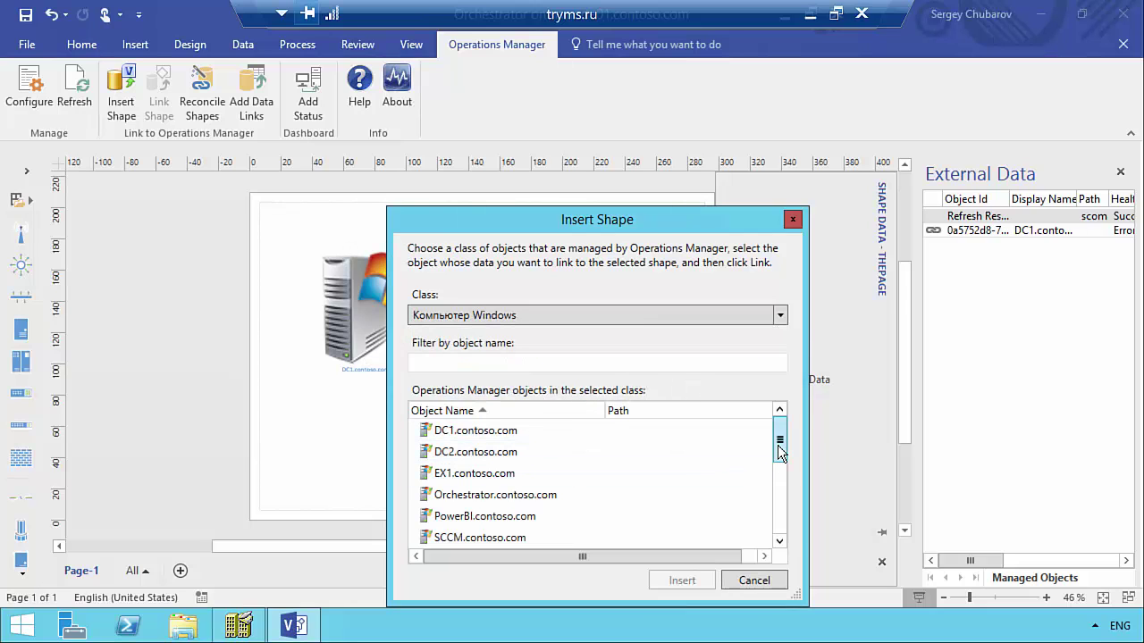
pyautogui.moveTo(777, 445); pyautogui.dragTo(777, 494)
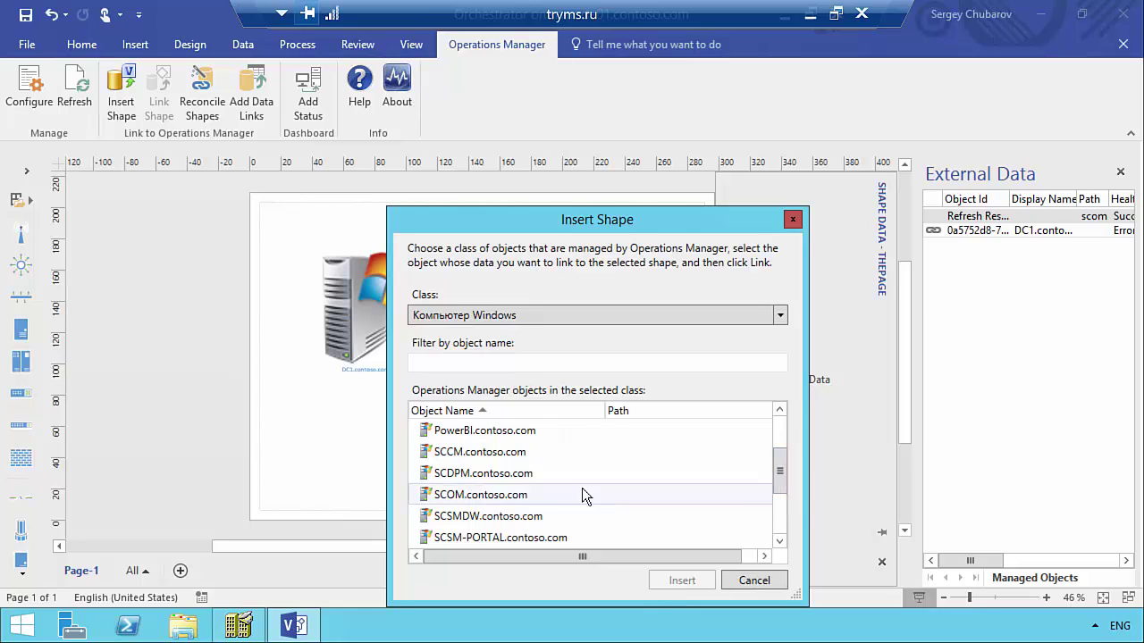
pyautogui.click(779, 516)
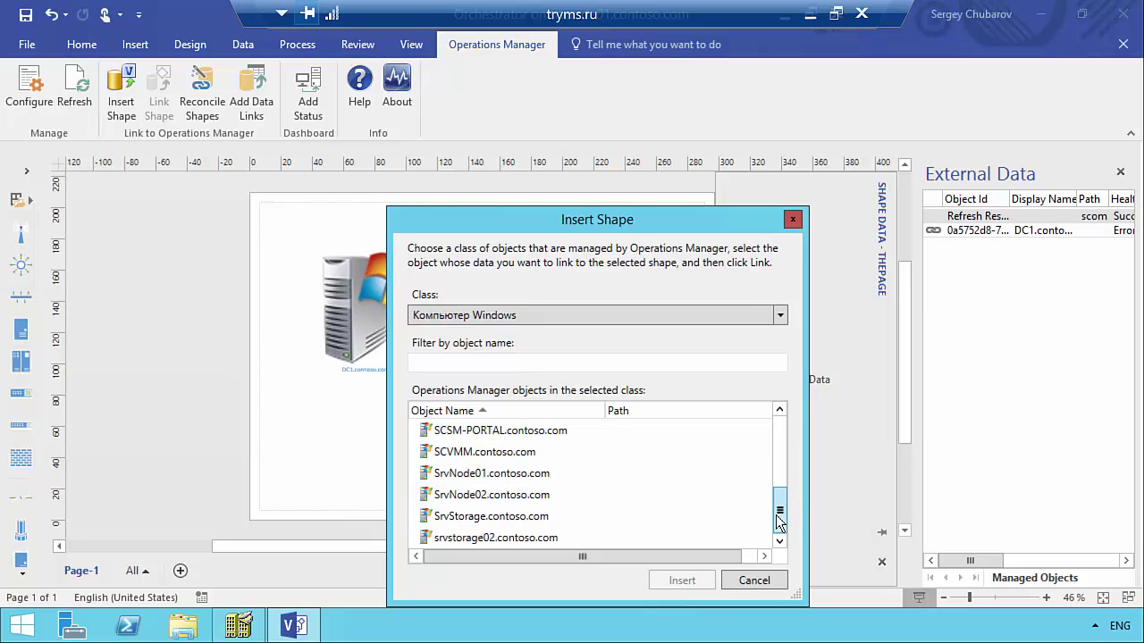
pyautogui.click(545, 473)
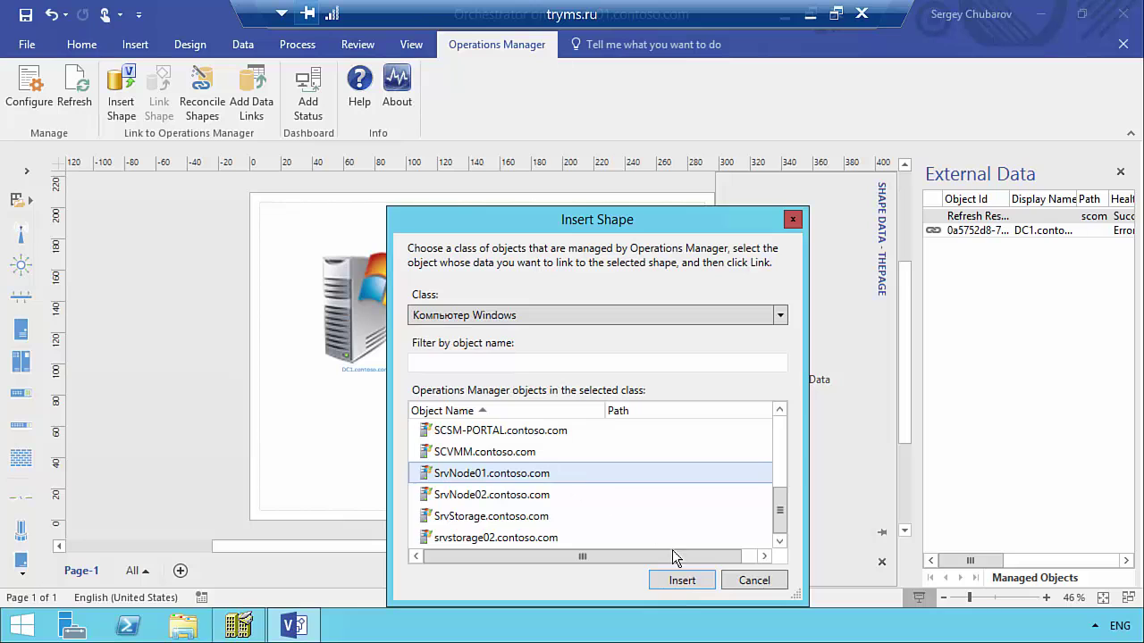
pyautogui.click(682, 581)
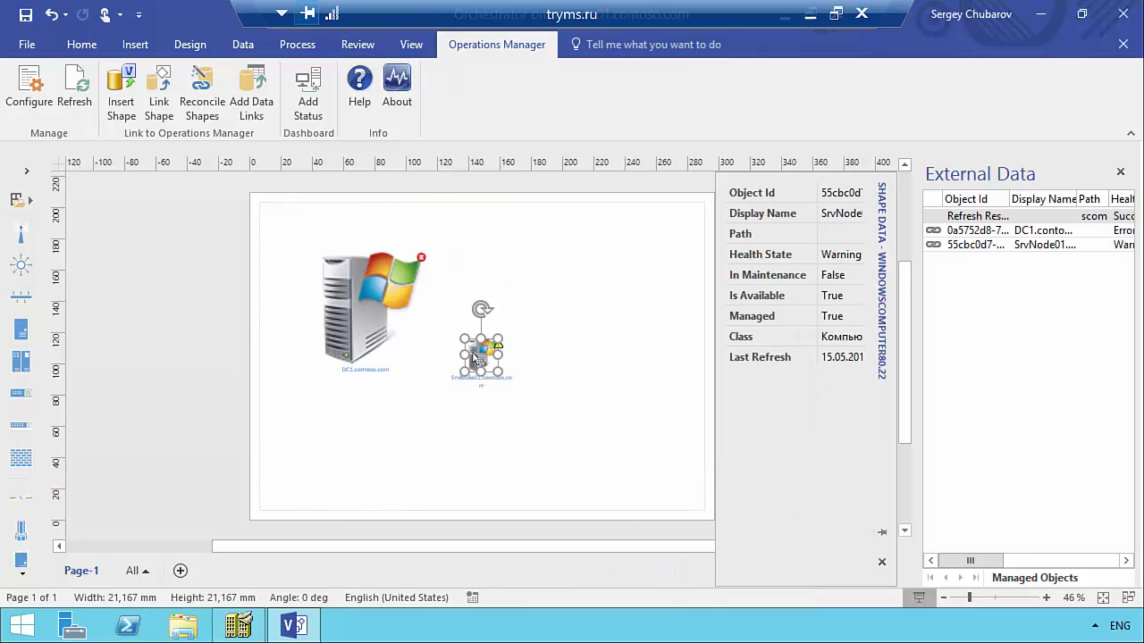
# - Resize the SrvNode01.contoso.com shape to about 60 mm square and place it to the right of the DC1.contoso.com server
pyautogui.moveTo(538, 405); pyautogui.dragTo(600, 292)
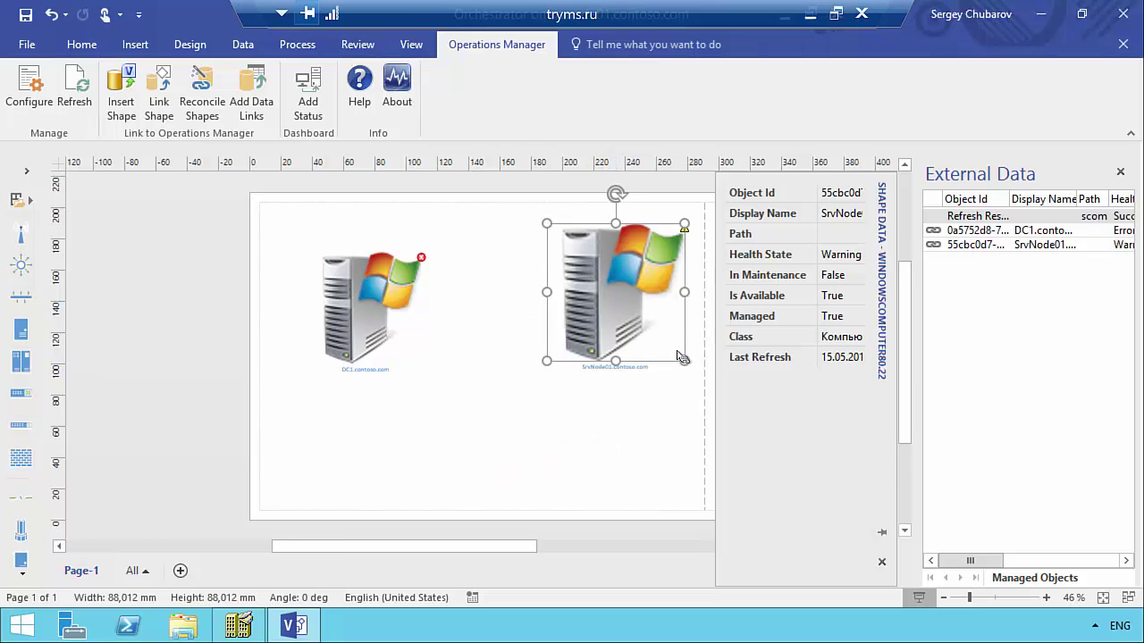
pyautogui.moveTo(685, 360); pyautogui.dragTo(641, 317)
pyautogui.moveTo(567, 298); pyautogui.dragTo(550, 345)
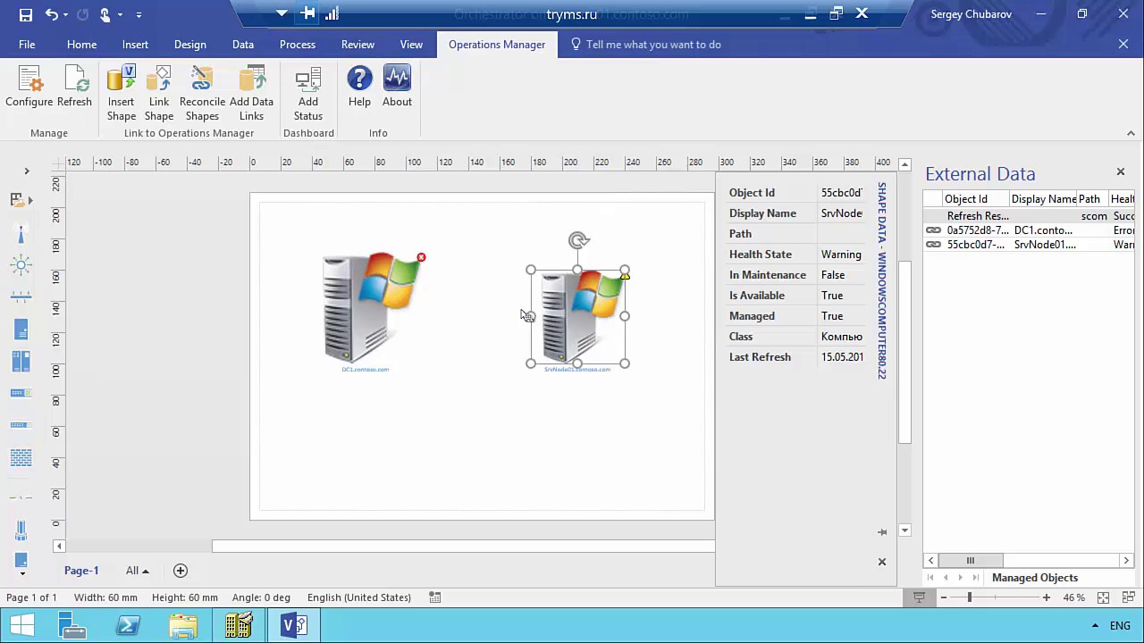
# - Examine the shape data properties defined for the DC1.contoso.com server shape, through to the end of the list
pyautogui.rightClick(375, 298)
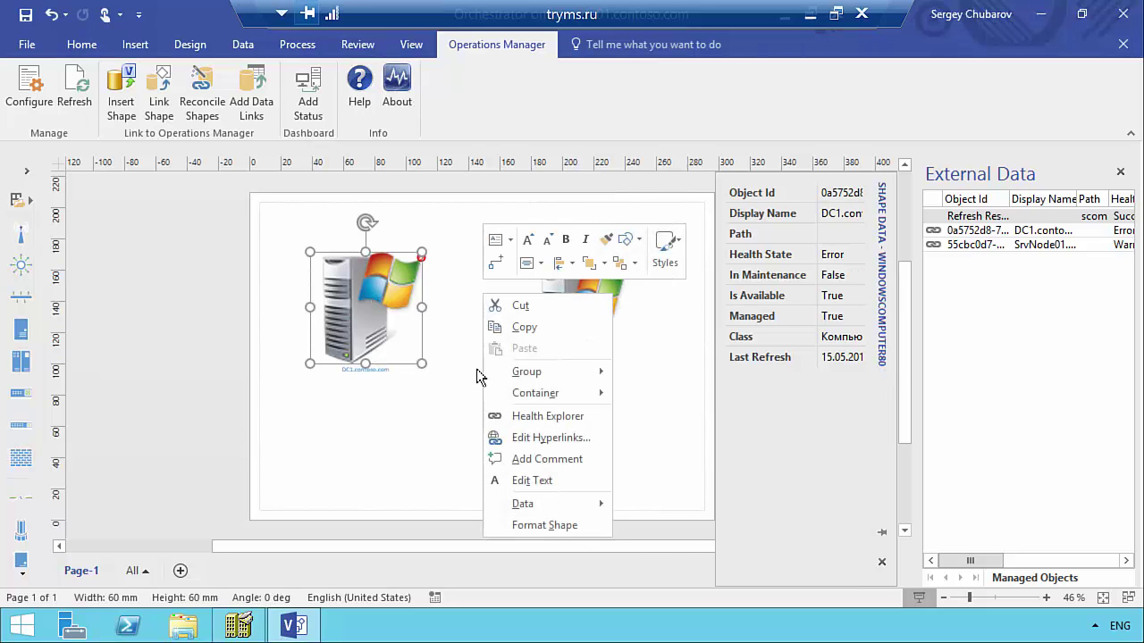
pyautogui.moveTo(525, 505)
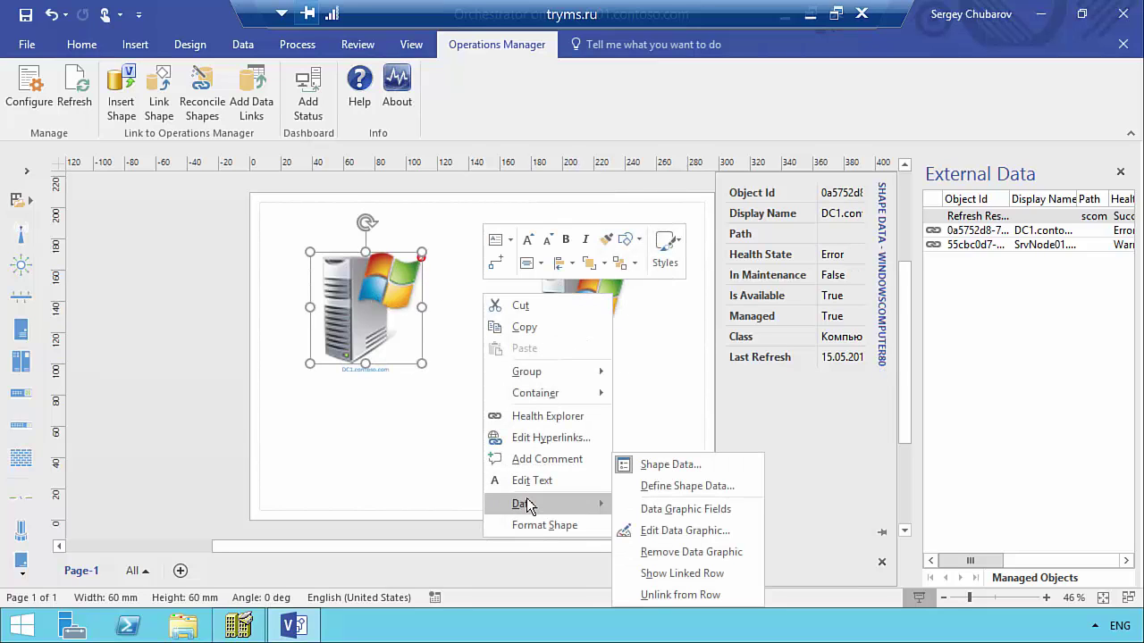
pyautogui.click(680, 489)
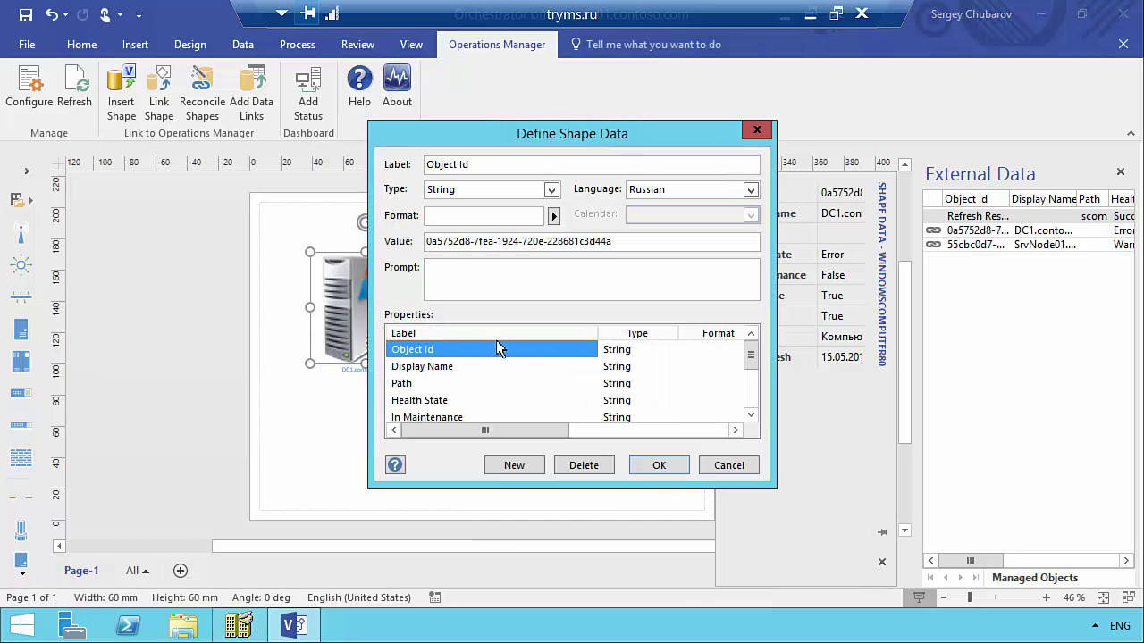
pyautogui.moveTo(748, 358); pyautogui.dragTo(756, 413)
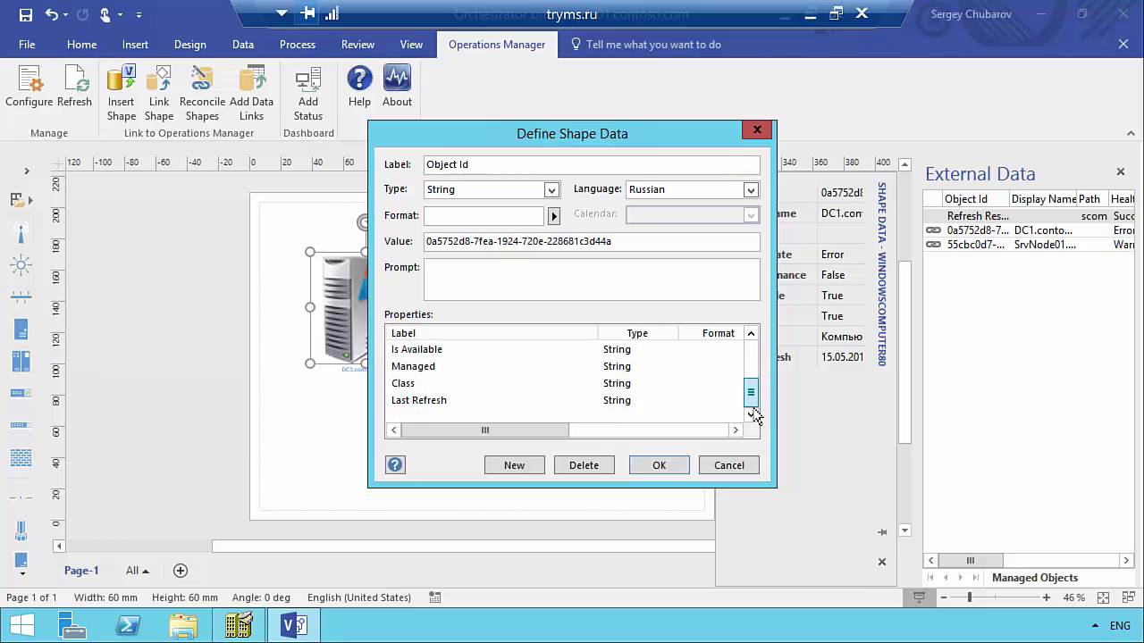
pyautogui.click(725, 465)
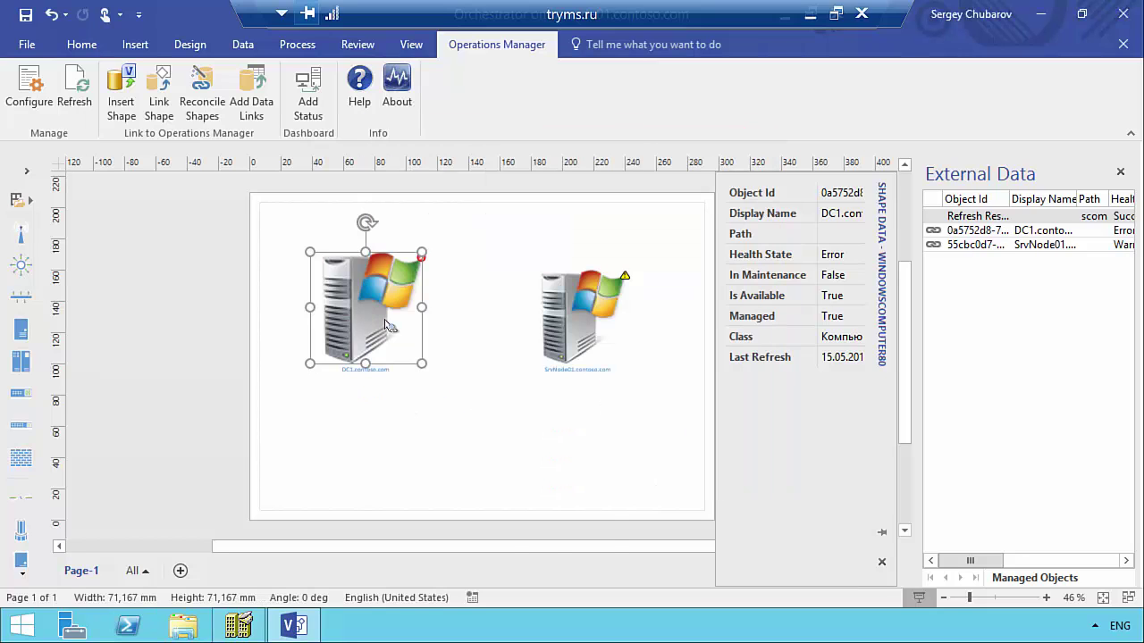
# - Review the items and positions of the SCOM IconSet data graphic applied to the DC1.contoso.com server
pyautogui.rightClick(386, 326)
pyautogui.moveTo(533, 532)
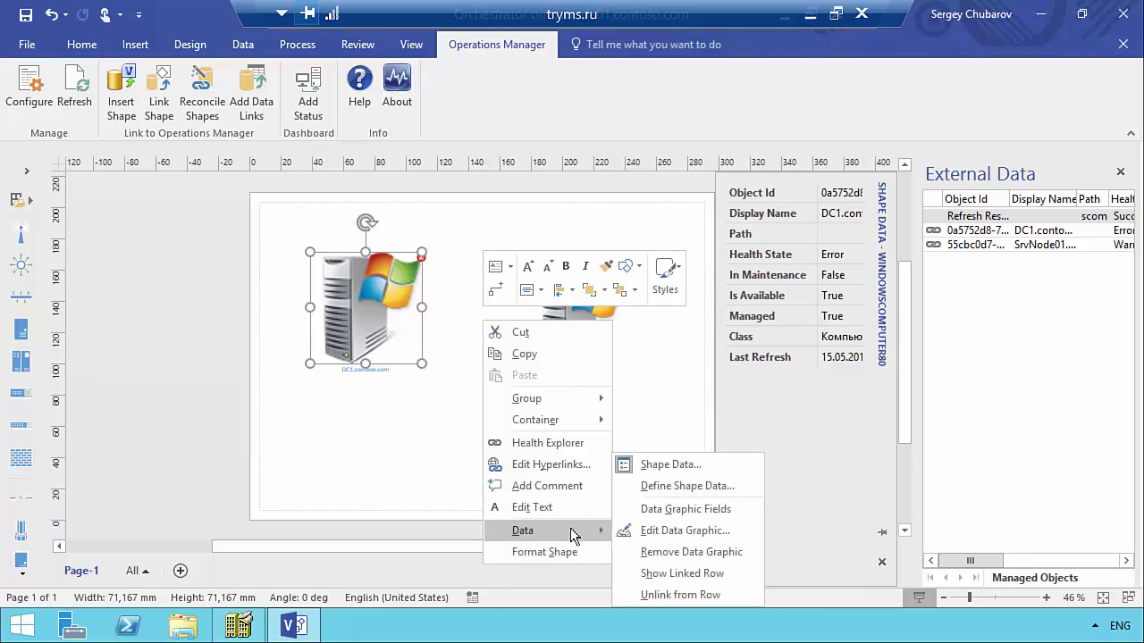
pyautogui.click(682, 533)
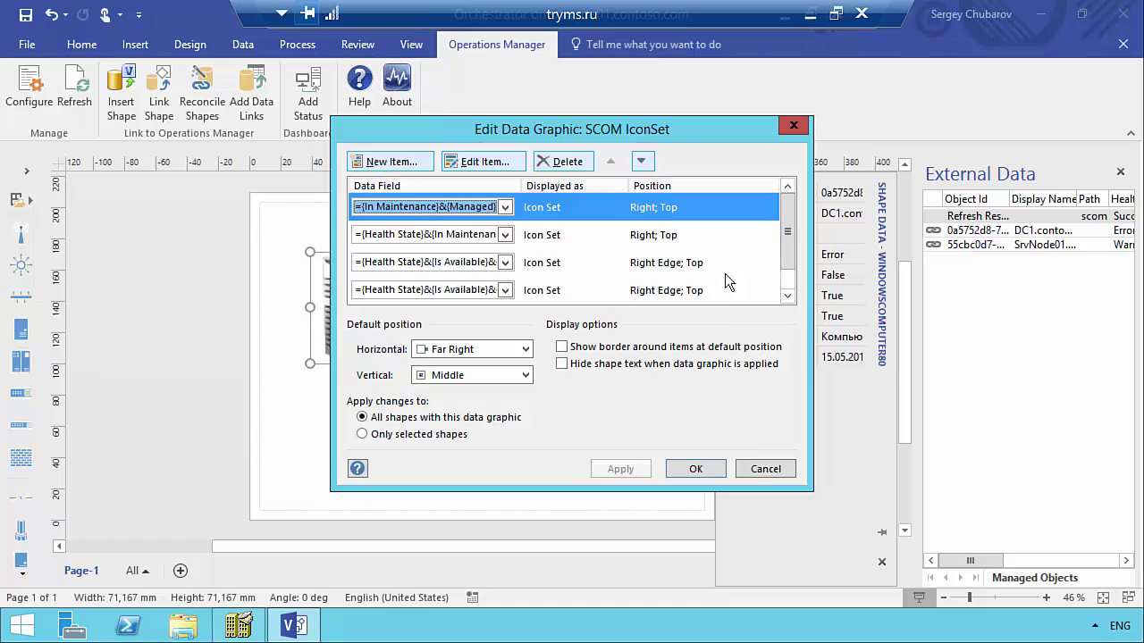
pyautogui.moveTo(788, 225)
pyautogui.mouseDown()
pyautogui.moveTo(783, 263)
pyautogui.moveTo(789, 211)
pyautogui.mouseUp()
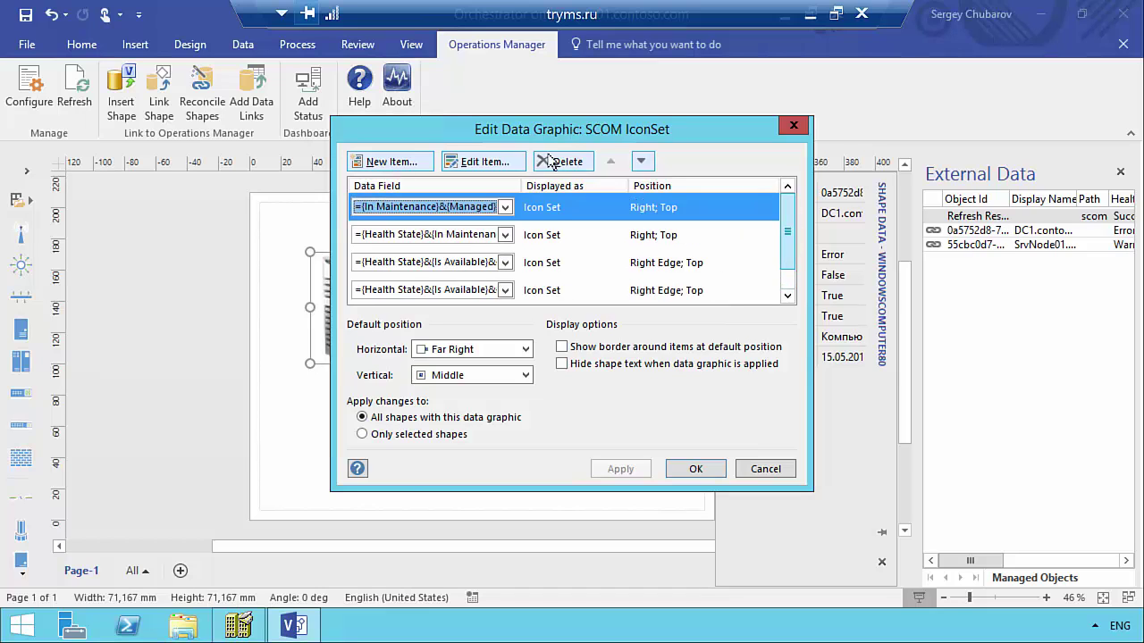
pyautogui.click(764, 465)
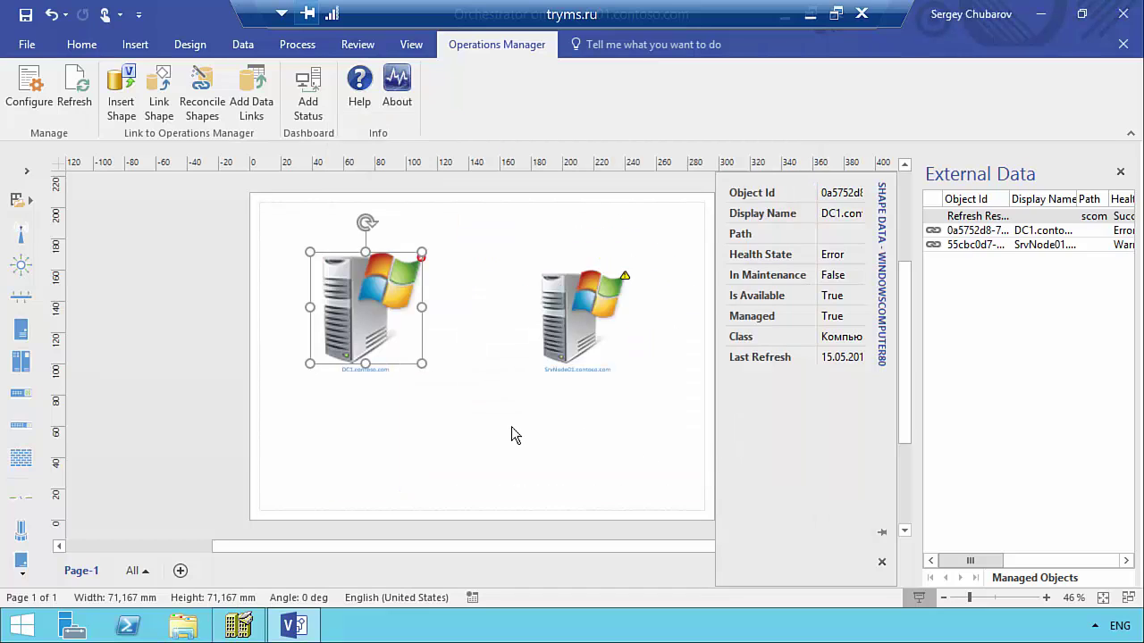
# - Check the column settings of the Managed Objects external data
pyautogui.rightClick(977, 234)
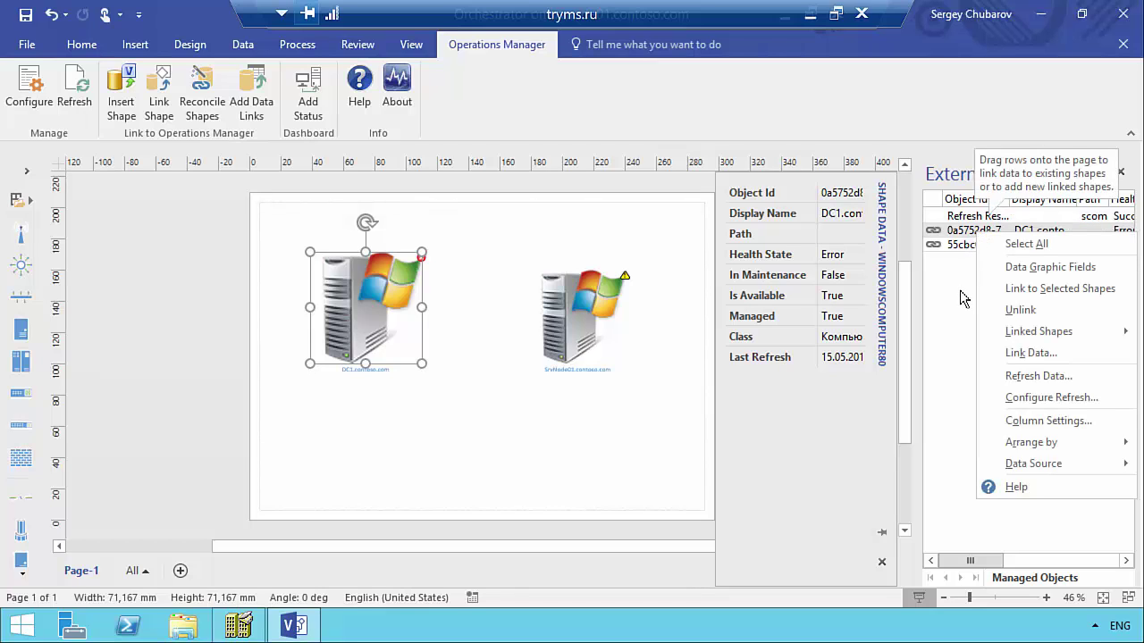
pyautogui.click(1024, 424)
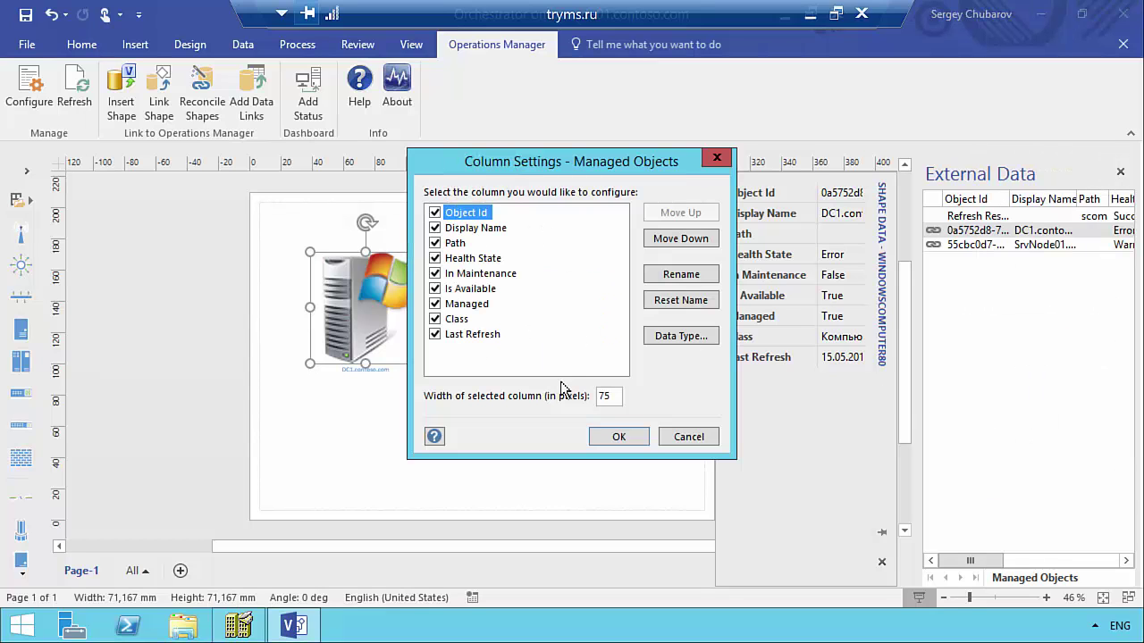
pyautogui.click(688, 436)
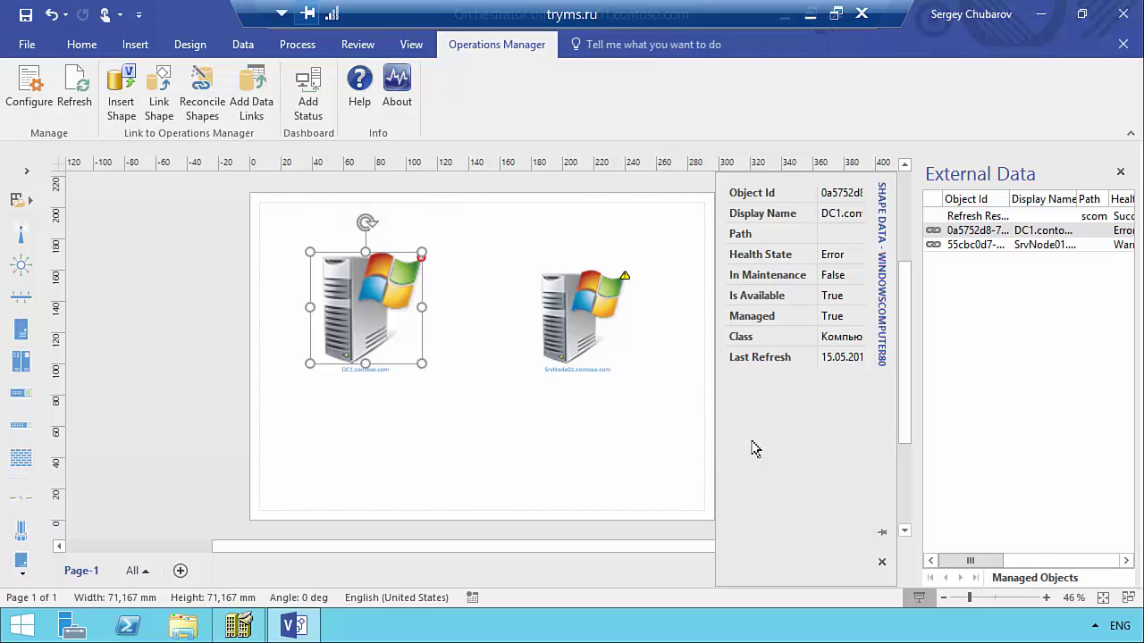
# - Place a Server shape below and between the two linked servers and enlarge it to about 46 mm square
pyautogui.click(346, 436)
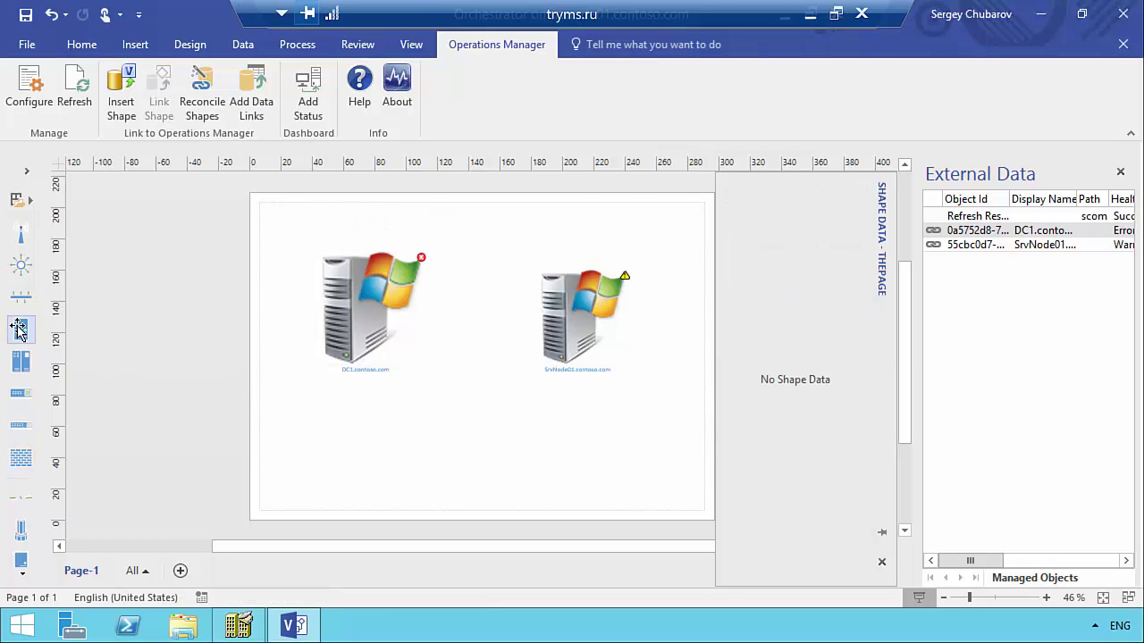
pyautogui.moveTo(21, 329); pyautogui.dragTo(455, 432)
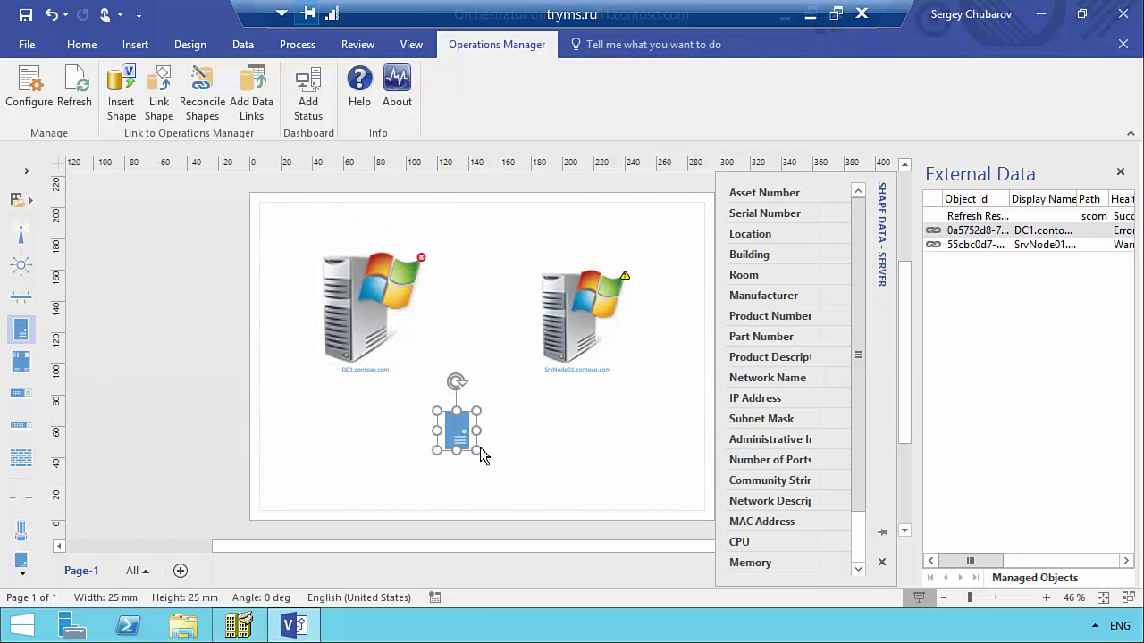
pyautogui.moveTo(507, 463); pyautogui.dragTo(527, 462)
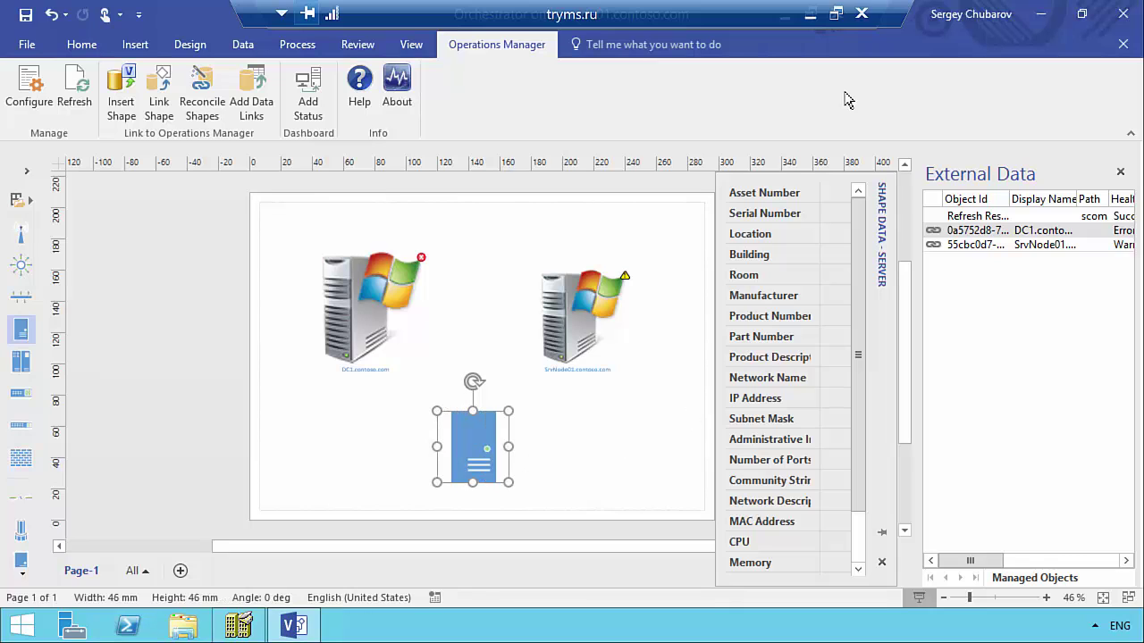
# - Link the new Server shape to the SrvNode01.contoso.com row of the Managed Objects data and deselect it
pyautogui.click(980, 251)
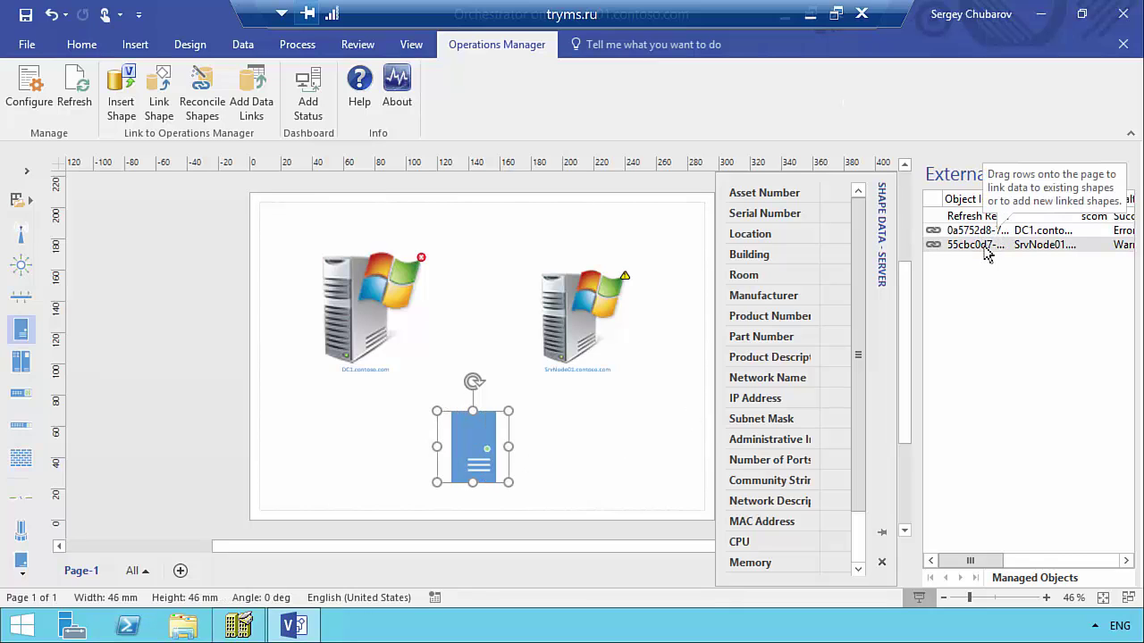
pyautogui.moveTo(980, 254); pyautogui.dragTo(474, 444)
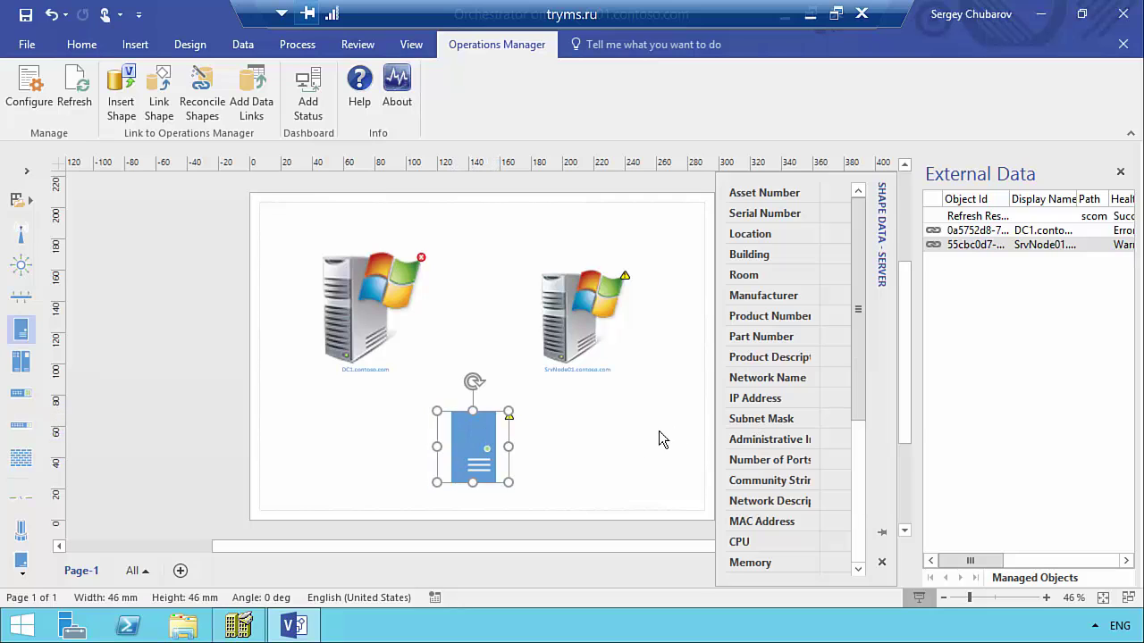
pyautogui.press('Escape')
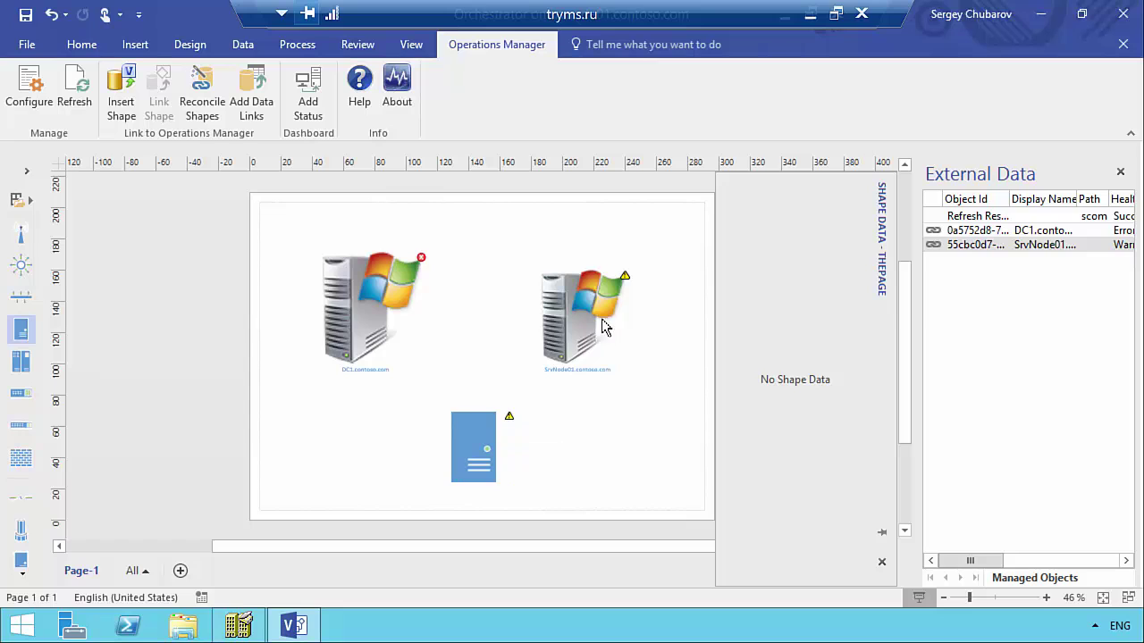
# - Open the Health Explorer link of the DC1.contoso.com server
pyautogui.click(625, 278)
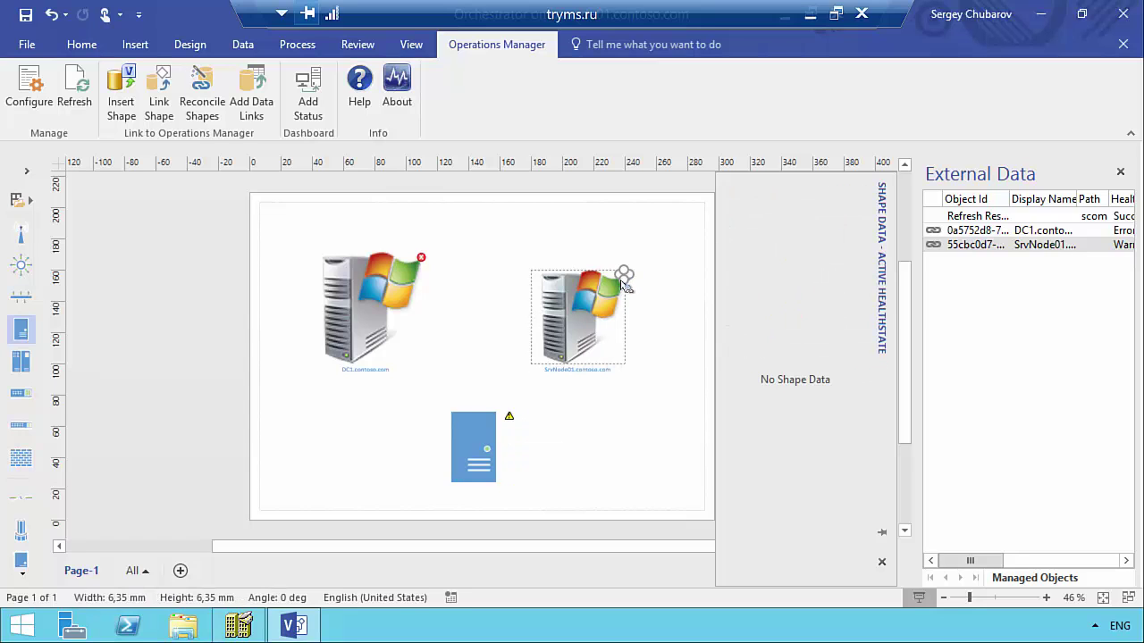
pyautogui.click(419, 260)
pyautogui.rightClick(420, 261)
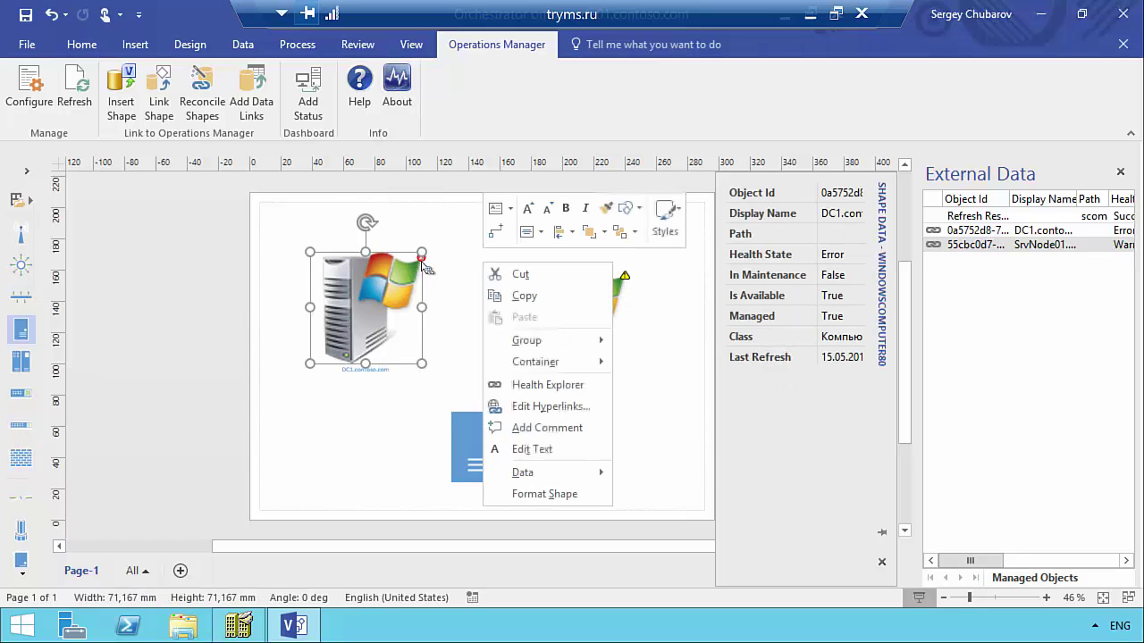
pyautogui.click(569, 393)
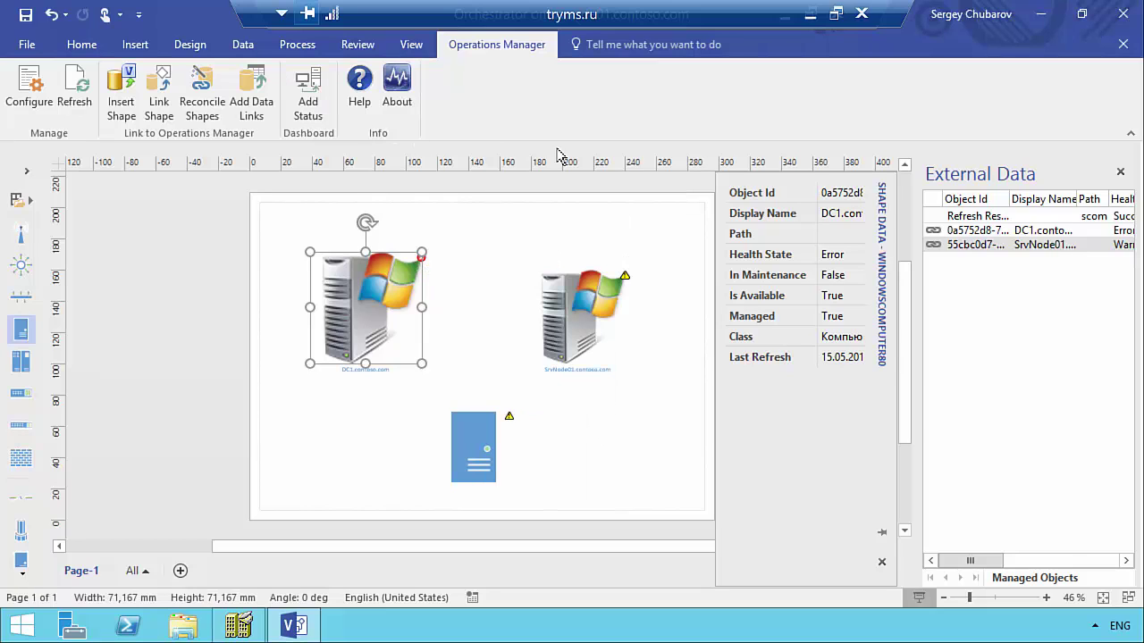
# - Switch to Microsoft Active Directory Topology Diagrammer and review its drawing options for OUs, Sites, Exchange, Applications, DFS-R and Servers
pyautogui.click(1039, 15)
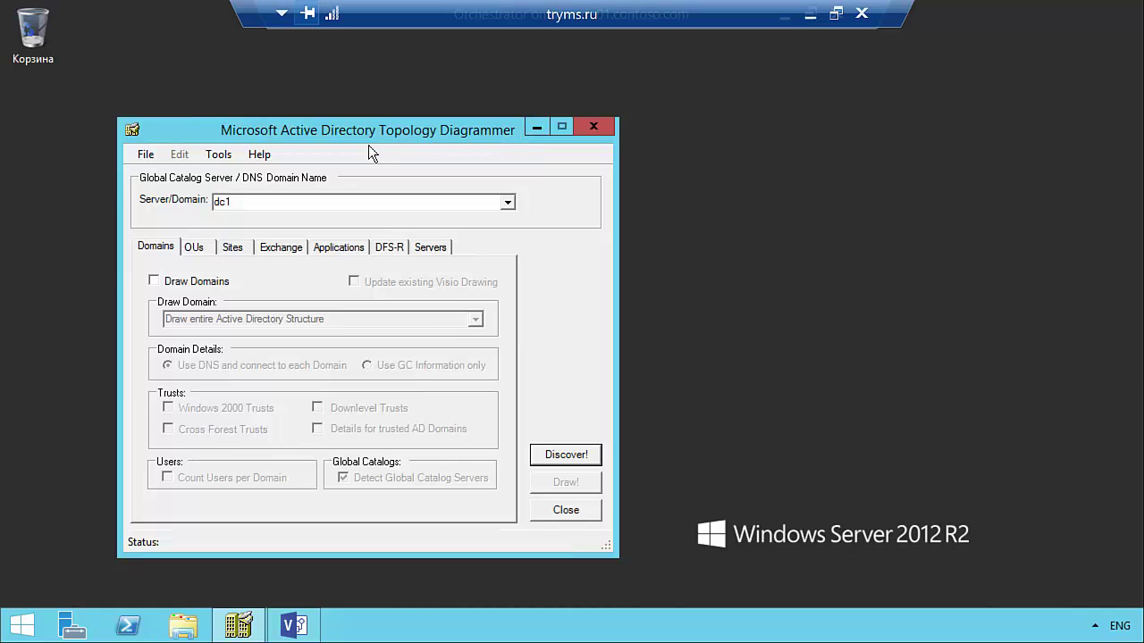
pyautogui.click(197, 250)
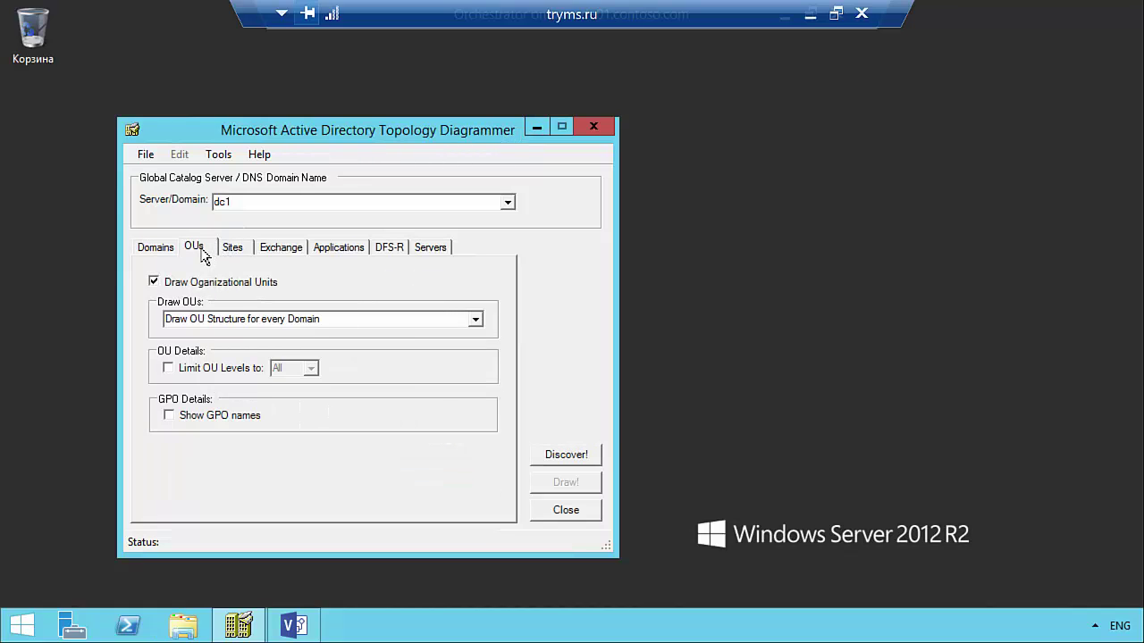
pyautogui.click(242, 252)
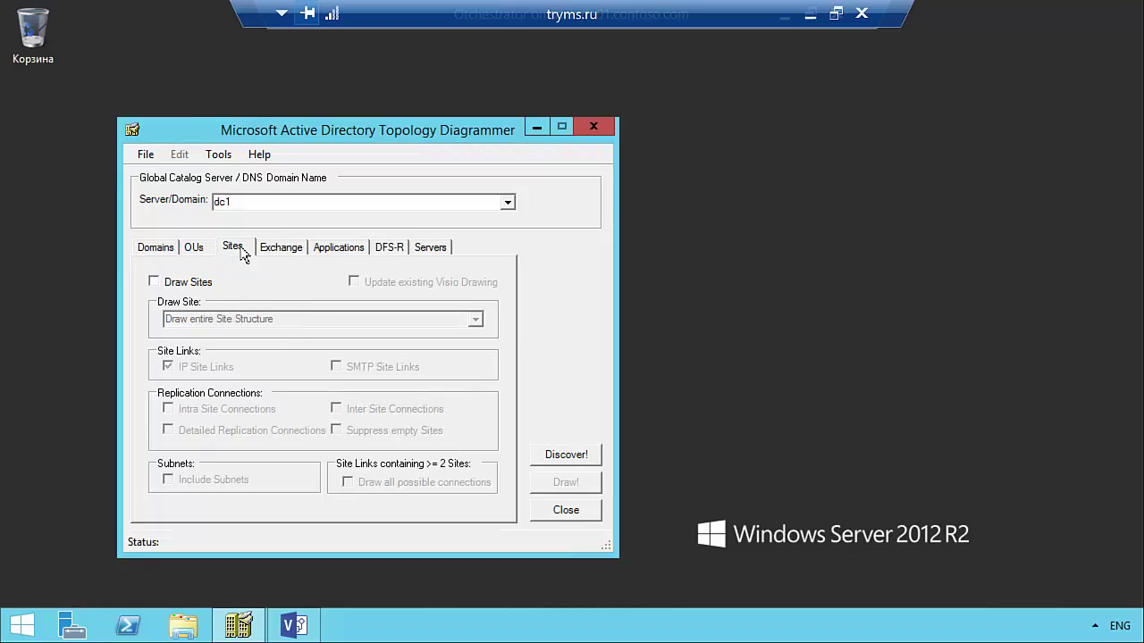
pyautogui.click(279, 250)
pyautogui.click(339, 251)
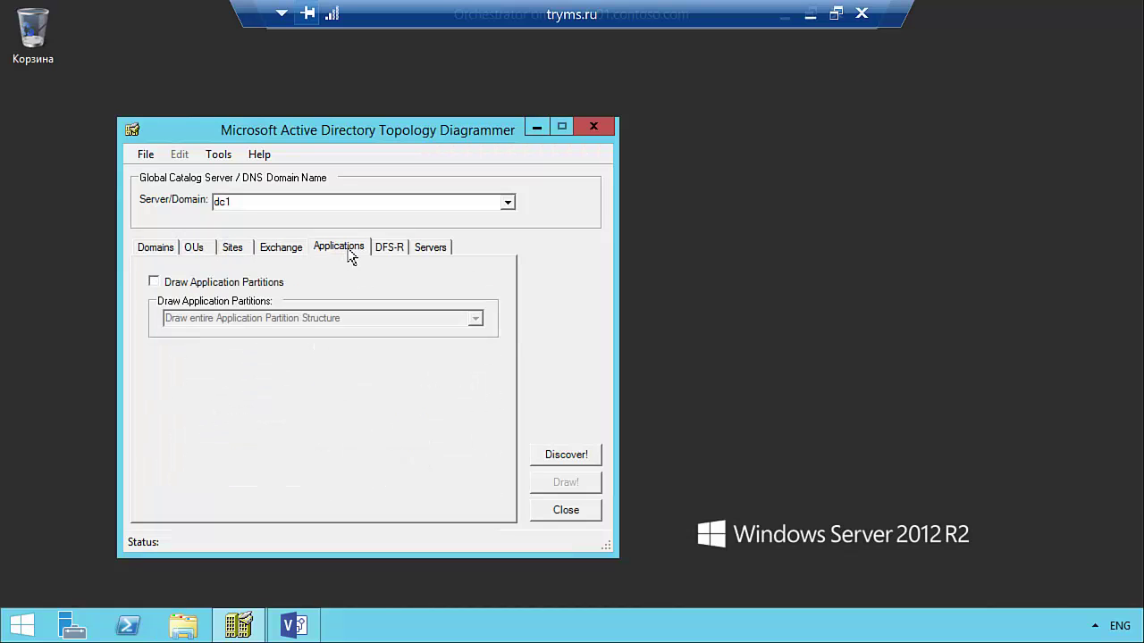
pyautogui.click(376, 248)
pyautogui.click(427, 248)
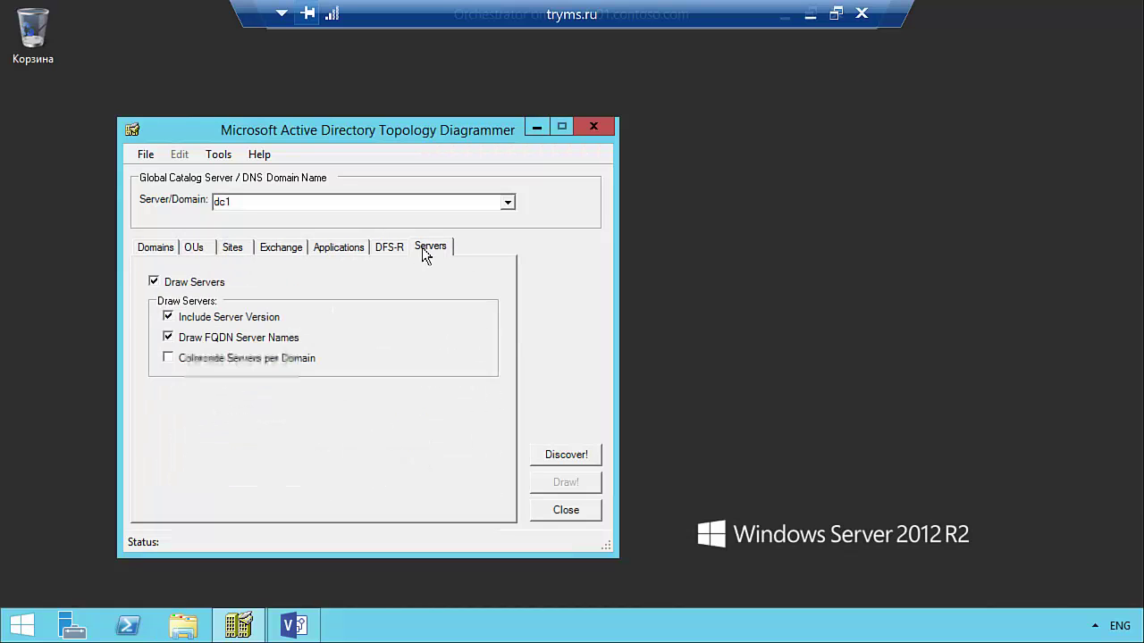
pyautogui.click(196, 251)
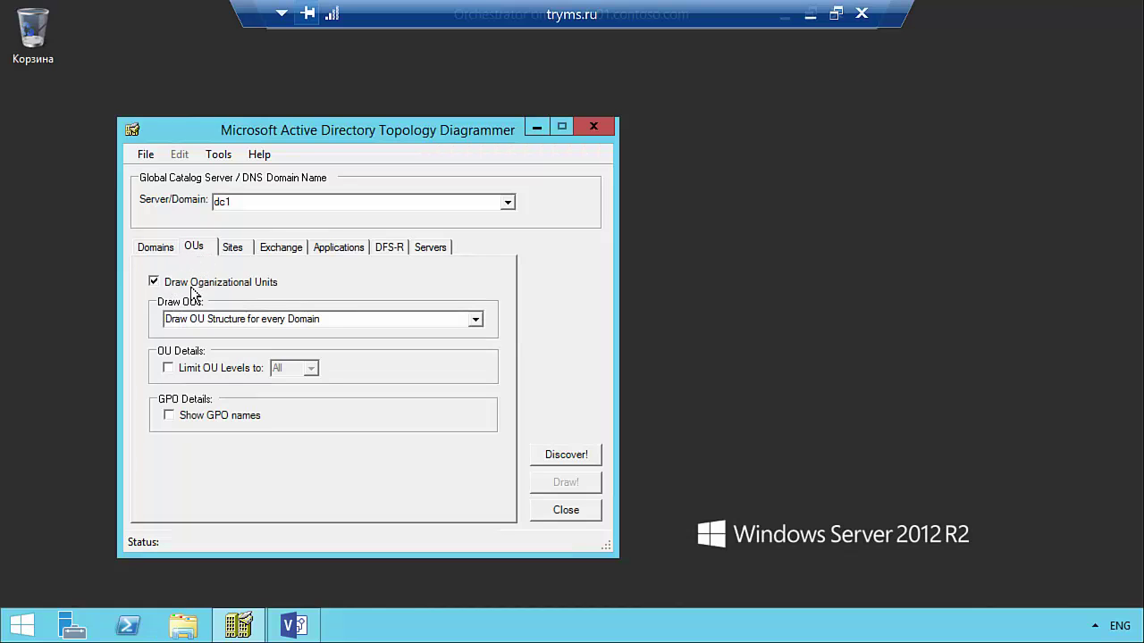
pyautogui.click(441, 250)
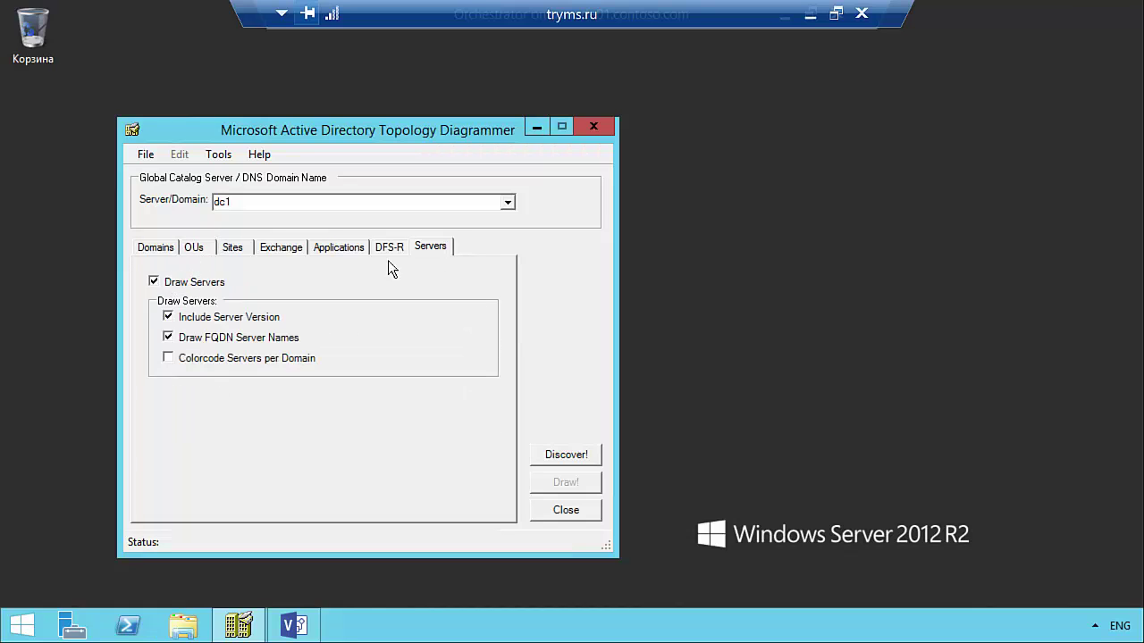
pyautogui.click(195, 282)
# - Include GPO names in the organizational unit drawing and run the discovery against dc1
pyautogui.click(201, 251)
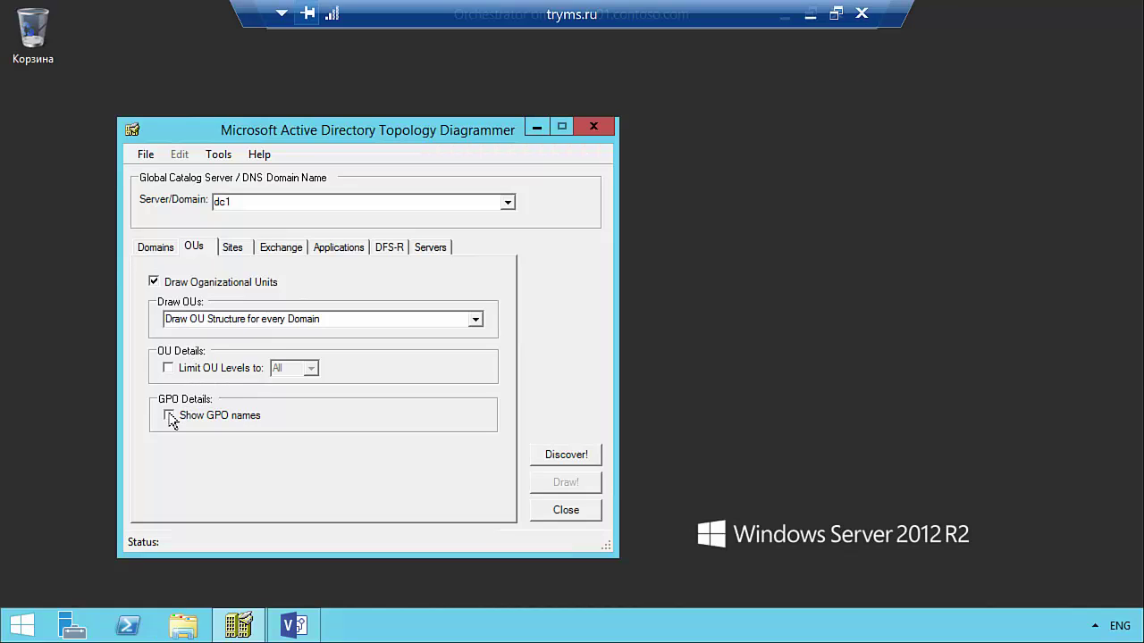
pyautogui.click(253, 319)
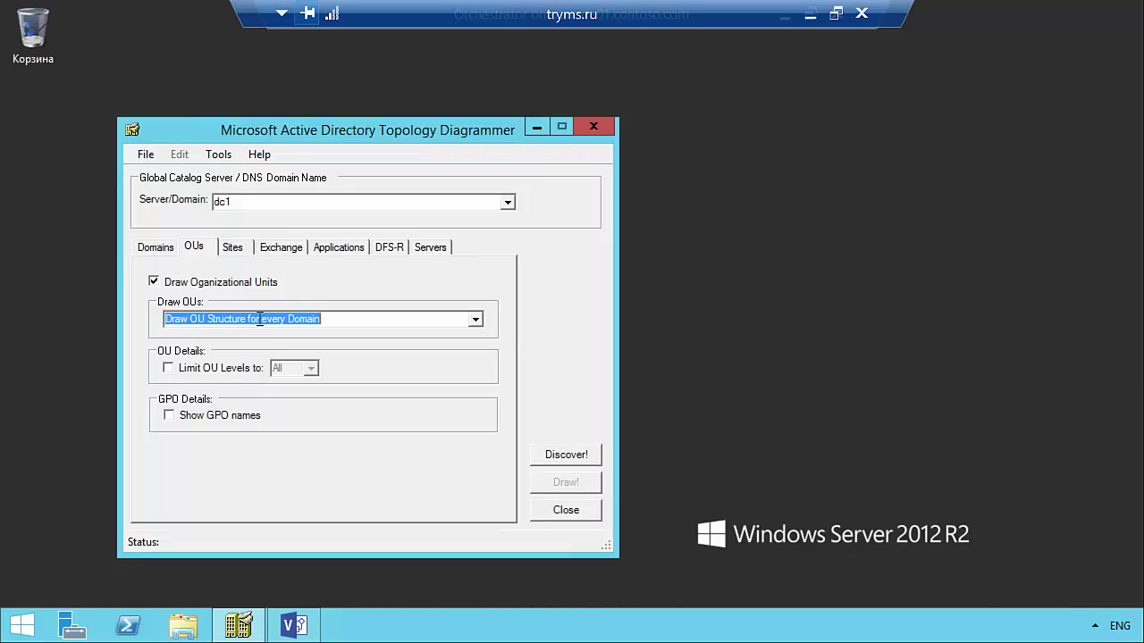
pyautogui.click(475, 321)
pyautogui.click(476, 324)
pyautogui.click(170, 416)
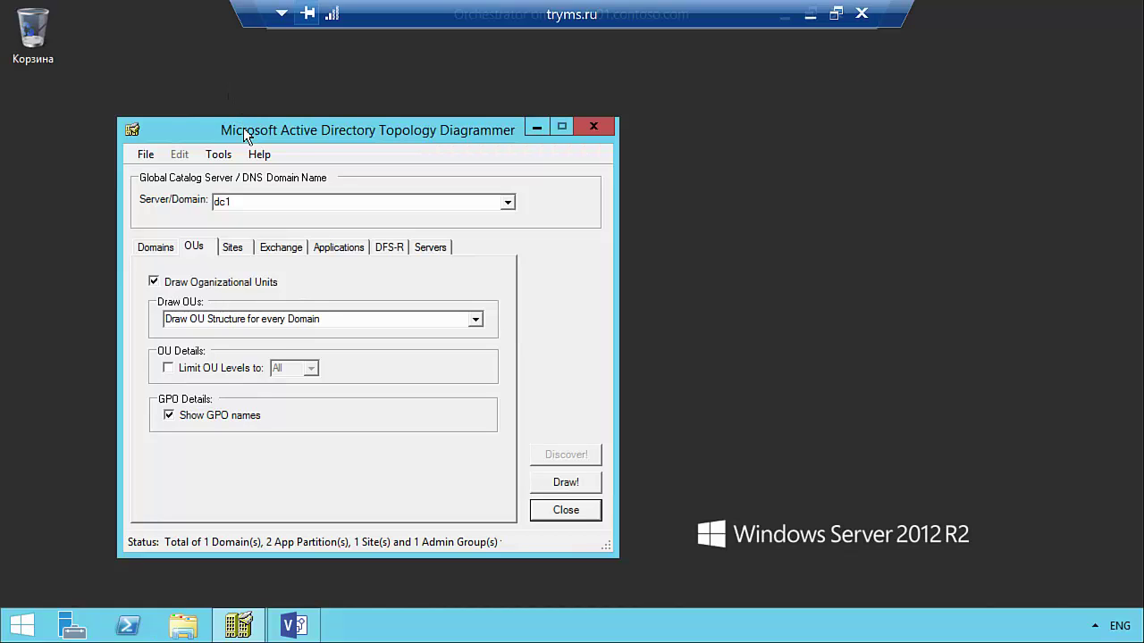
# - Draw the discovered Active Directory structure and switch to the generated AD OUs.vsd drawing in Visio
pyautogui.click(556, 482)
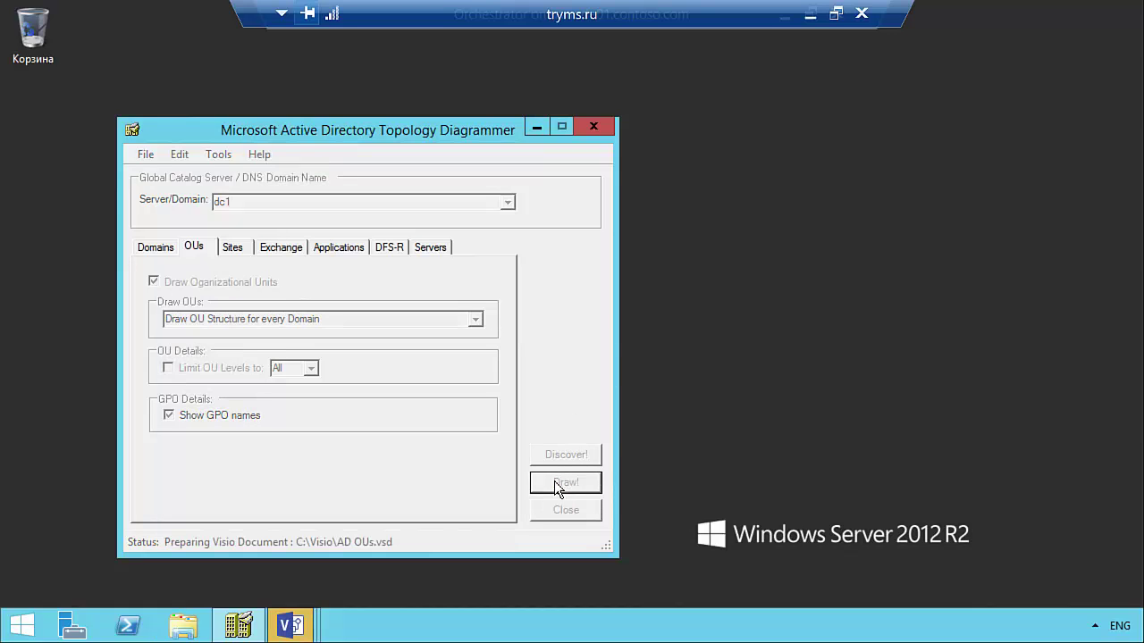
pyautogui.moveTo(290, 629)
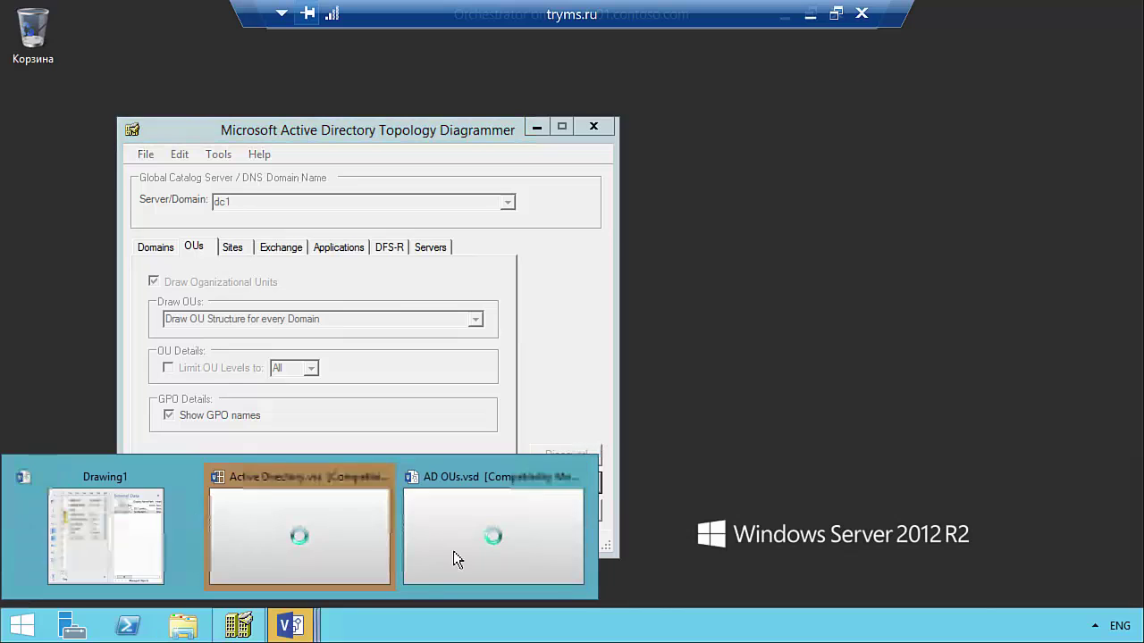
pyautogui.click(459, 524)
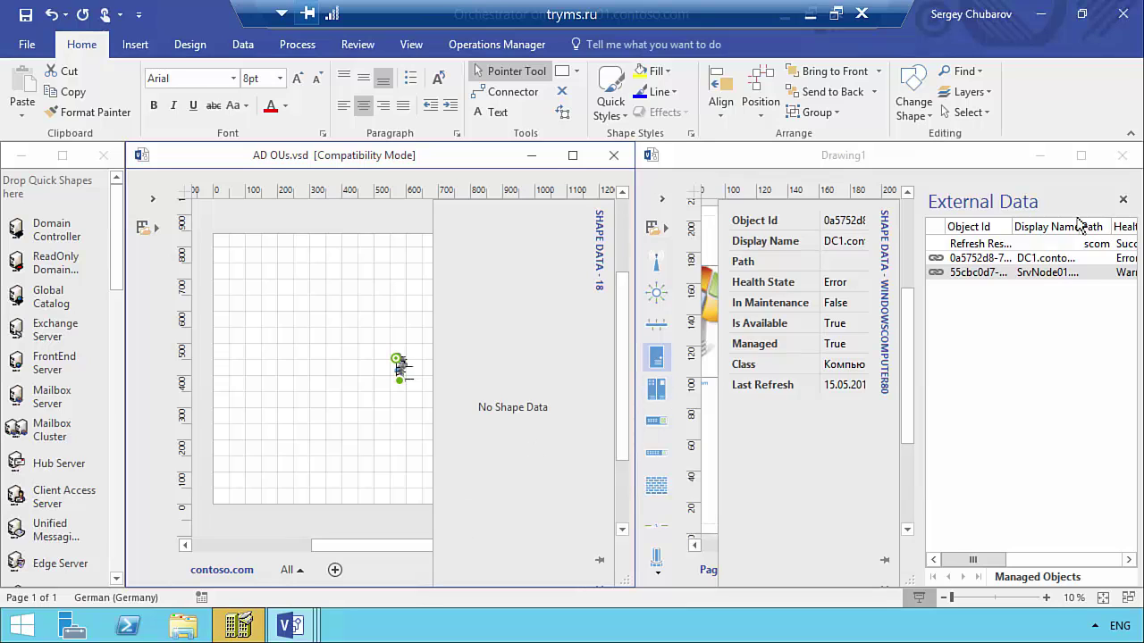
# - Close the Drawing1 network diagram without saving it, keeping the AD OUs.vsd drawing open
pyautogui.click(1129, 162)
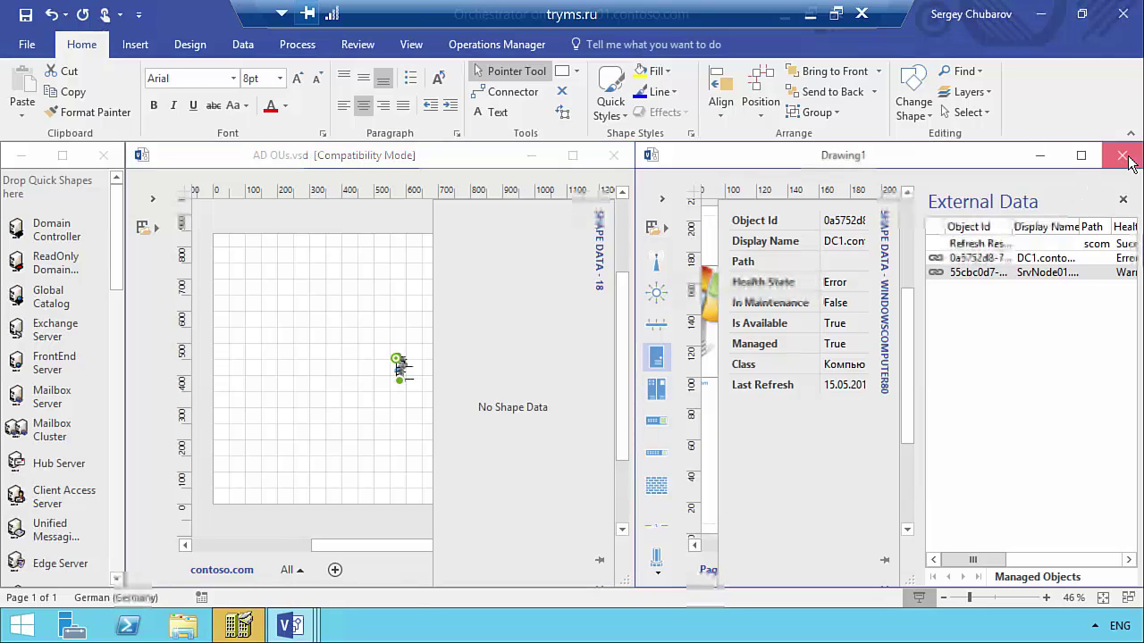
pyautogui.click(1127, 158)
pyautogui.click(568, 332)
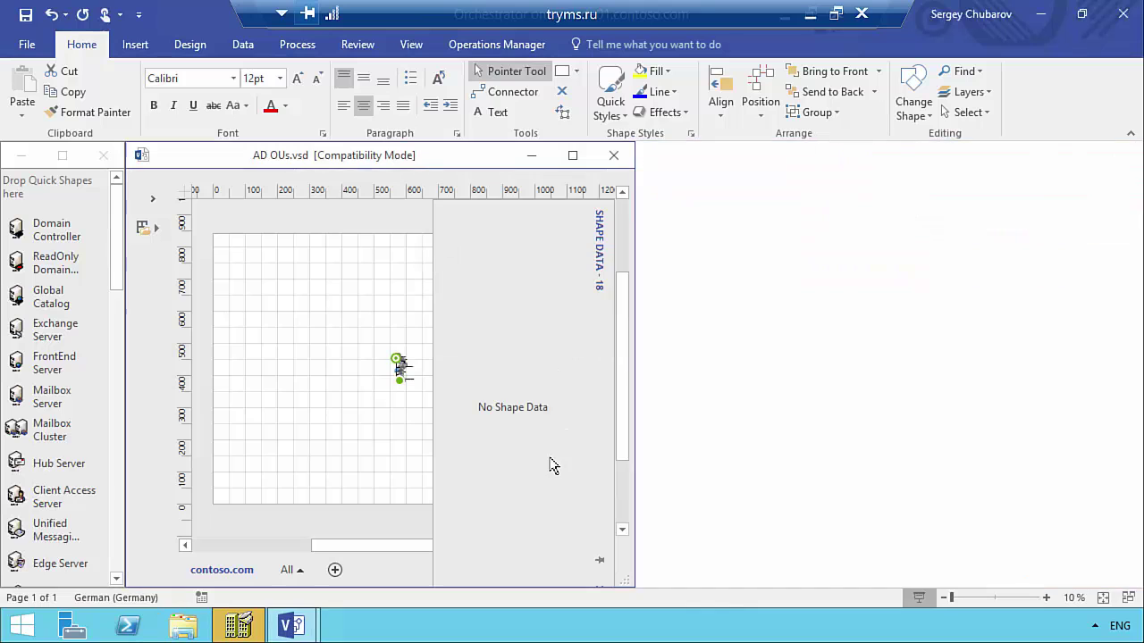
# - Examine the generated OU structure in AD OUs.vsd, including the contoso.com domain, the IT and Domain Controllers units and the linked GPOs
pyautogui.click(998, 597)
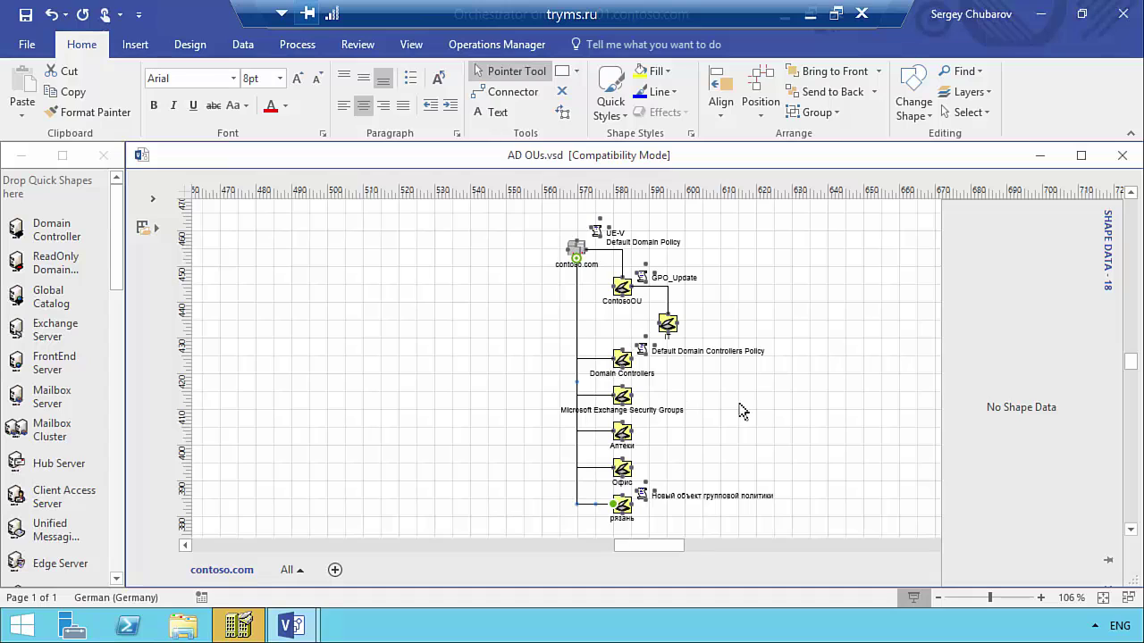
pyautogui.click(804, 405)
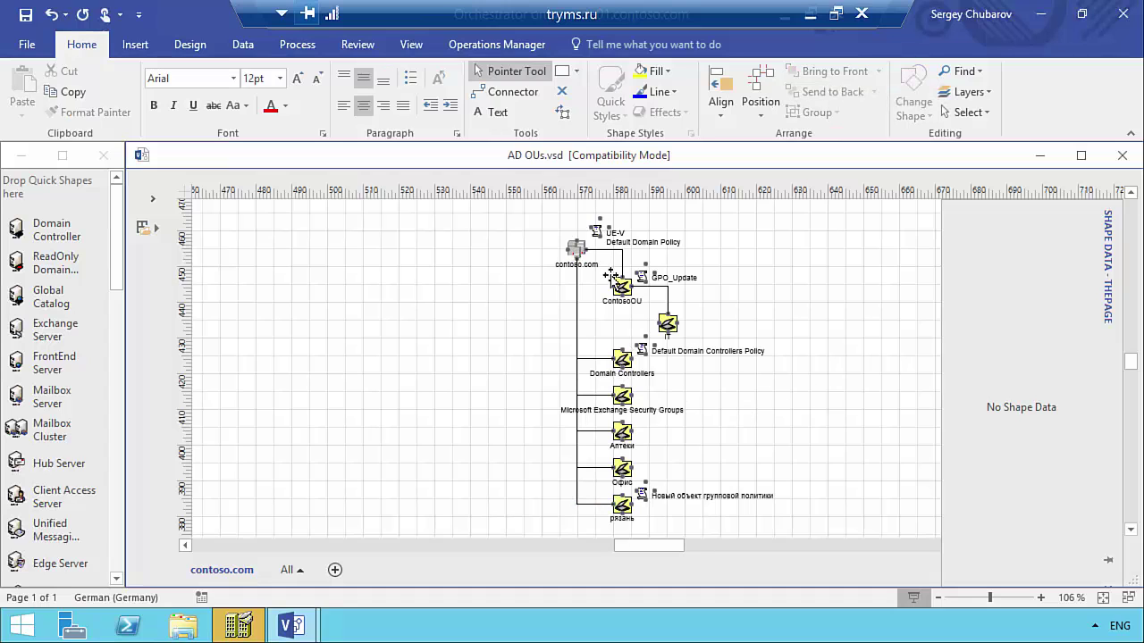
pyautogui.click(576, 250)
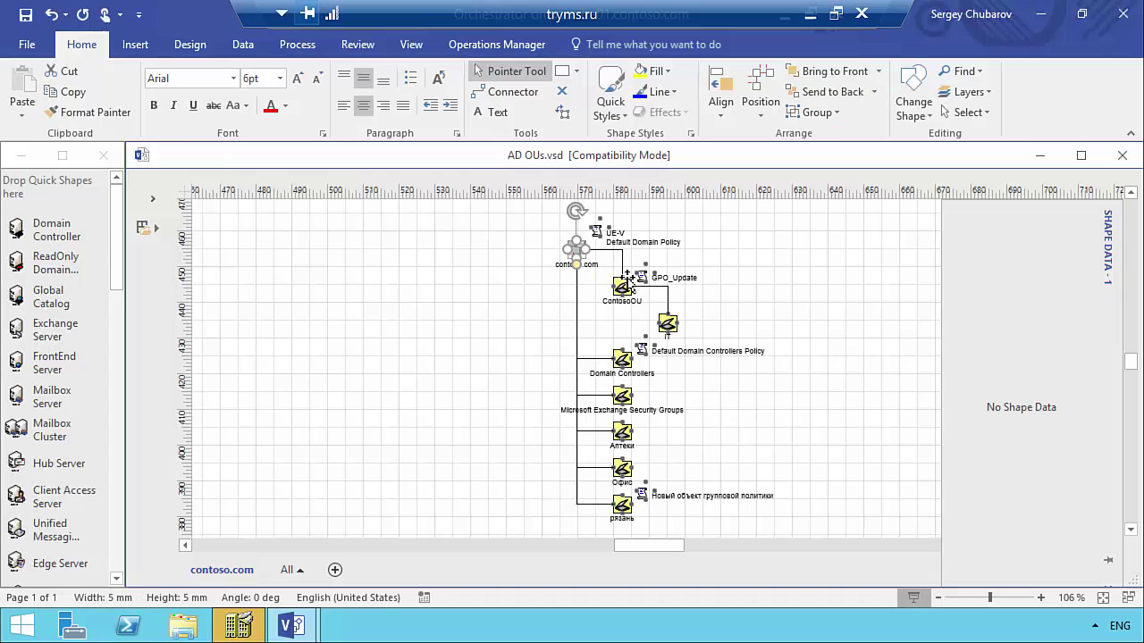
pyautogui.click(667, 323)
pyautogui.click(645, 364)
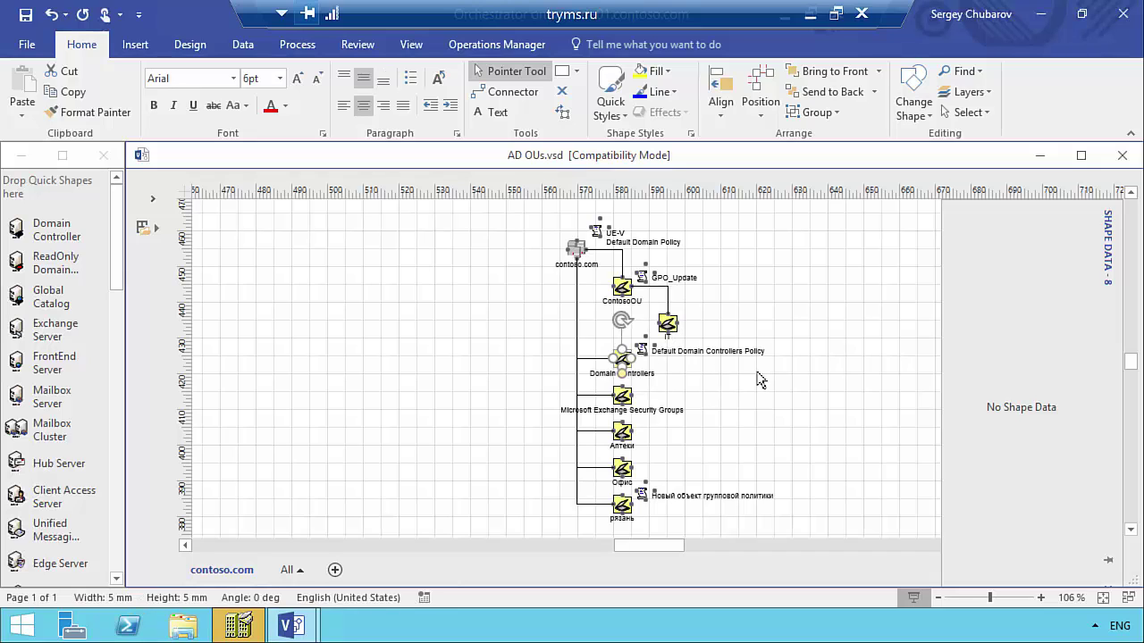
pyautogui.click(820, 364)
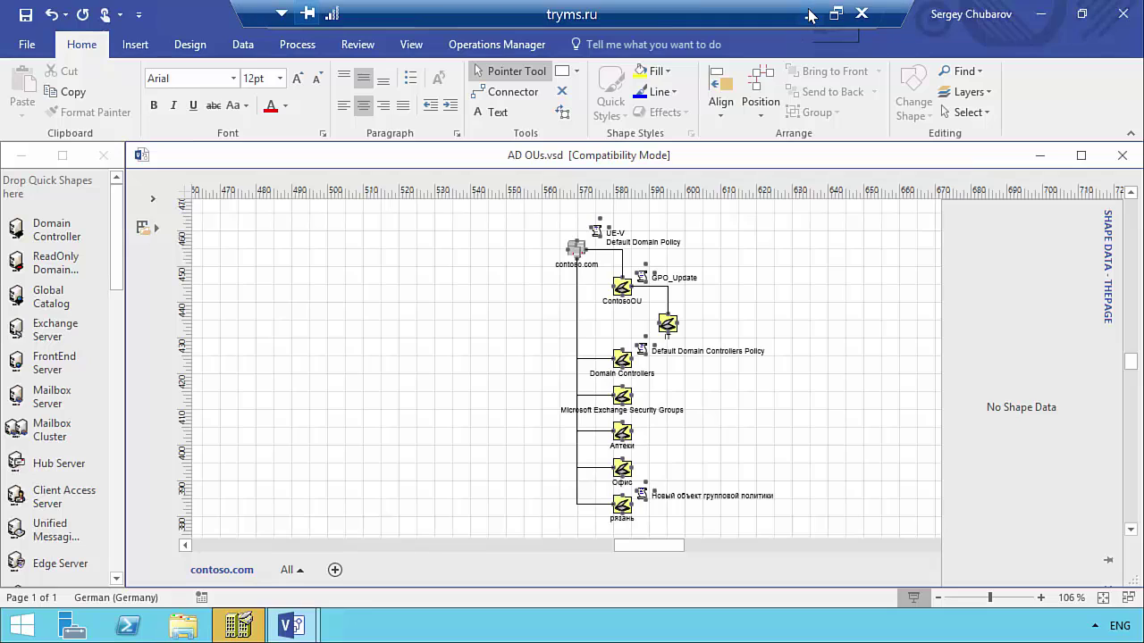